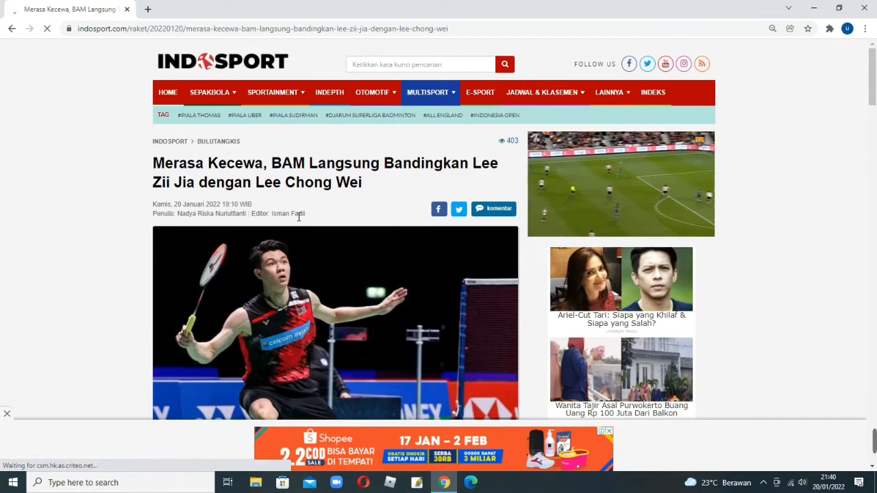
Step: Copy the article's first two paragraphs, from "Asosiasi Bulutangkis Malaysia (BAM)" to "pemain nasional."
scroll(298, 216, down, 3)
scroll(293, 216, down, 2)
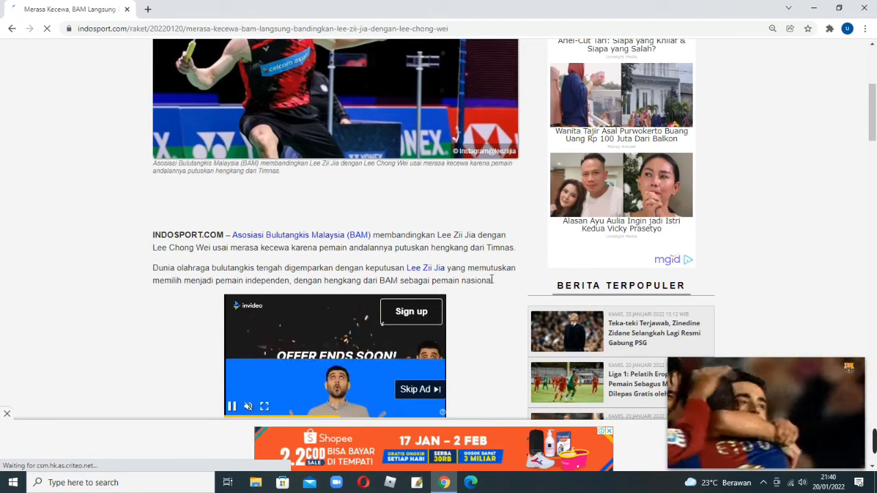
drag(499, 281, 232, 236)
key(ctrl+c)
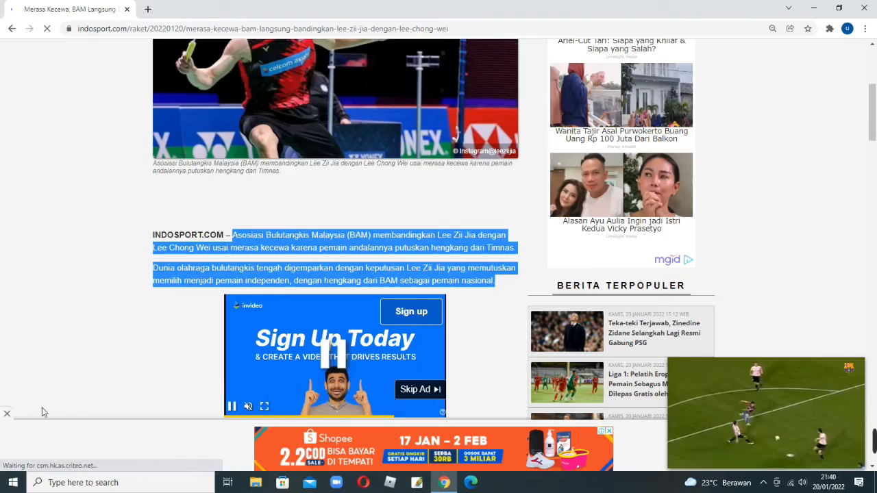
Step: Open Word and paste the copied paragraphs into the blank document
click(12, 482)
scroll(96, 327, down, 20)
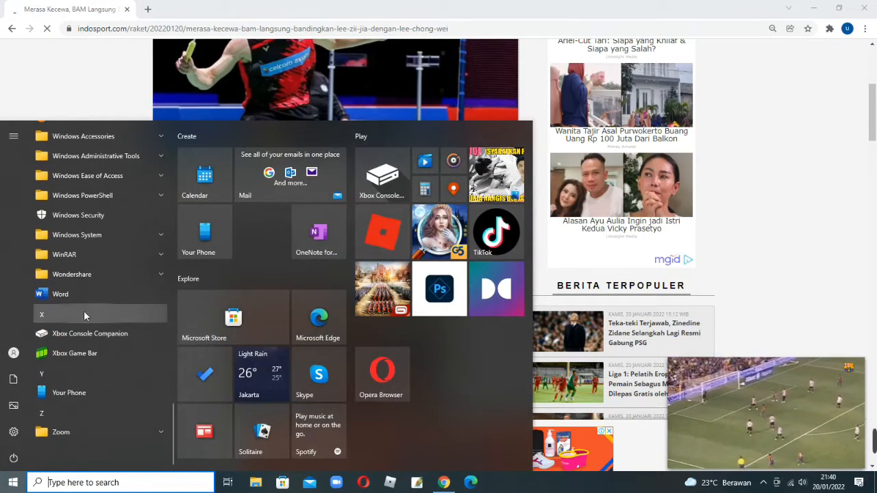
click(82, 296)
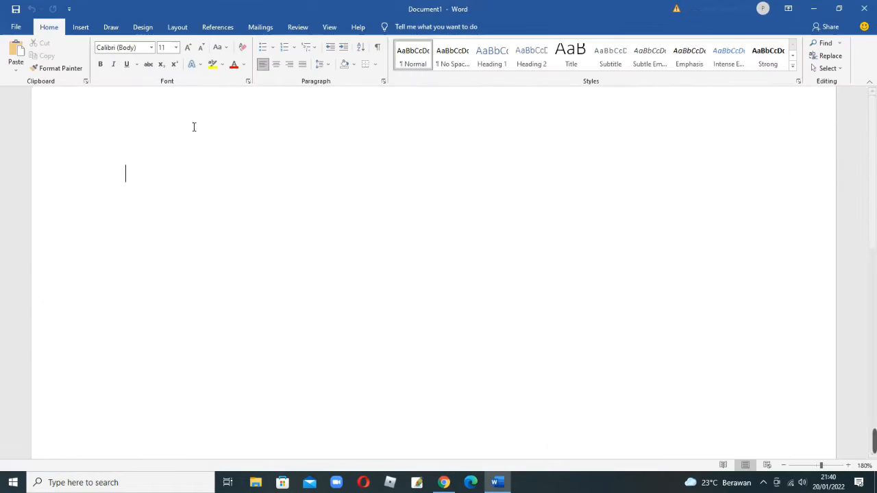
key(ctrl+v)
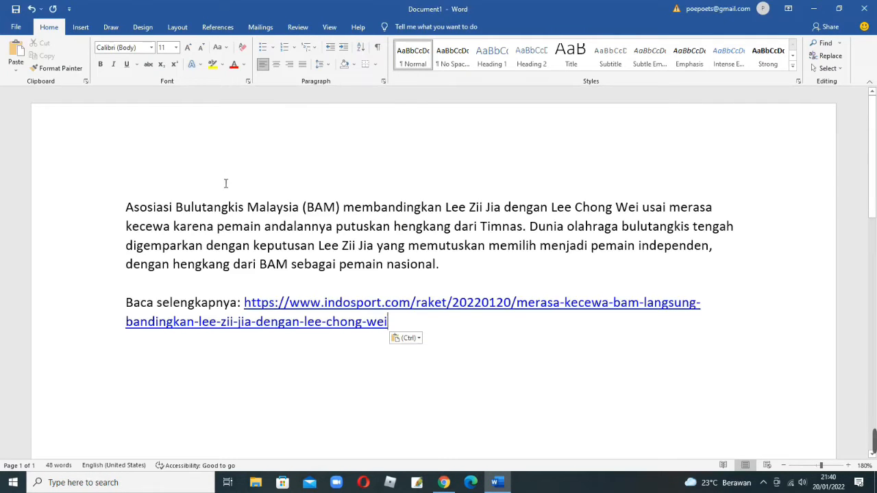
Step: Copy the article's "Berita mengejutkan ini" paragraph from the browser and paste it into the Word document in place of the "Baca selengkapnya" source line
key(alt+Tab)
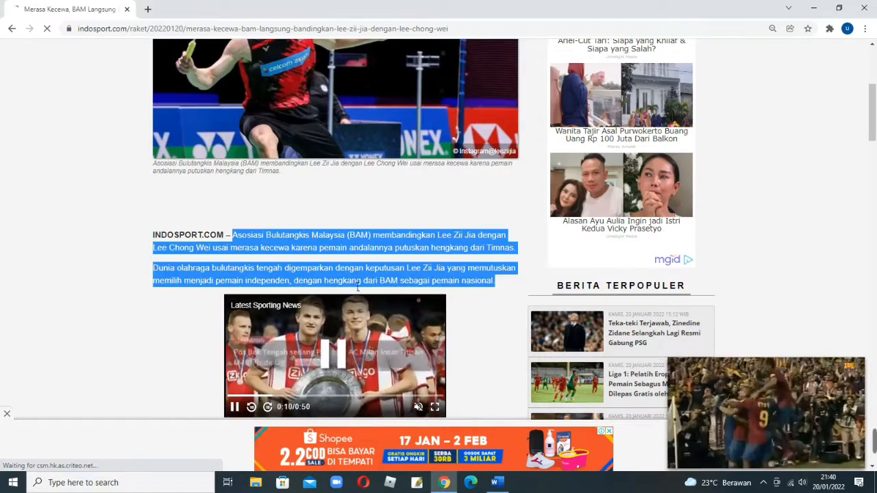
scroll(405, 321, down, 3)
drag(154, 213, 425, 226)
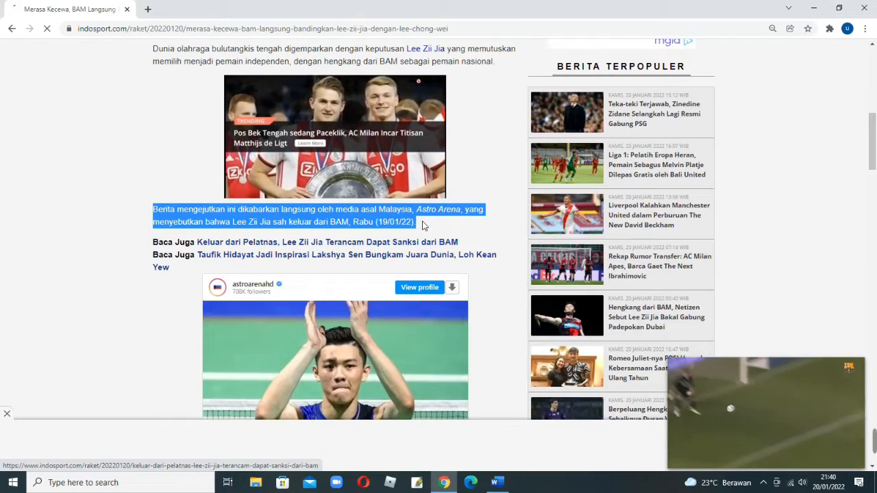
key(ctrl+c)
key(alt+Tab)
drag(434, 345, 124, 302)
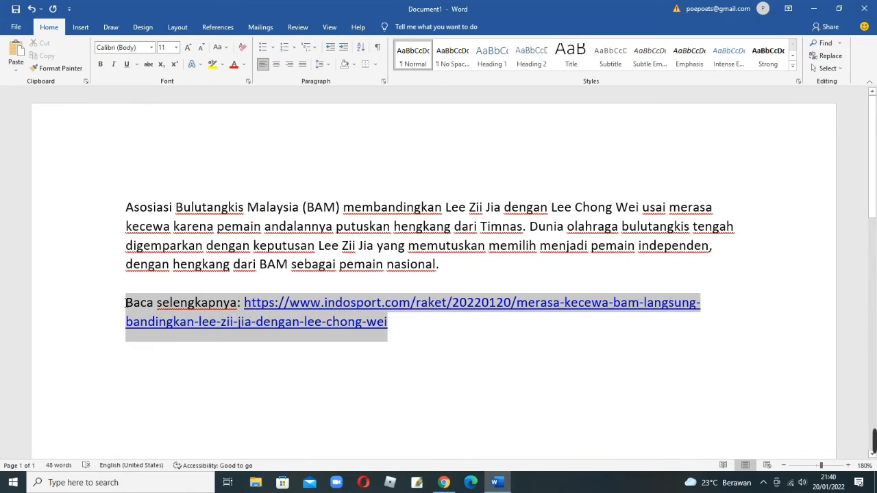
click(124, 302)
key(ctrl+v)
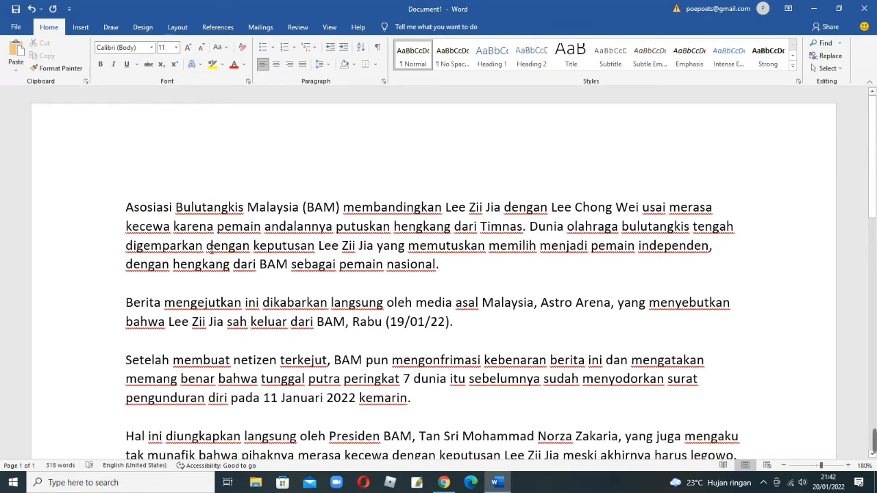
Step: Add the opening sentence "Karena merasa kecewa dengan hengkangnya Lee Zii Jia dari Timnas Malaysia, BAM bandingan Lee Zii Jia dengan sang legenda Lee Chong Wei."
key(Return)
click(173, 208)
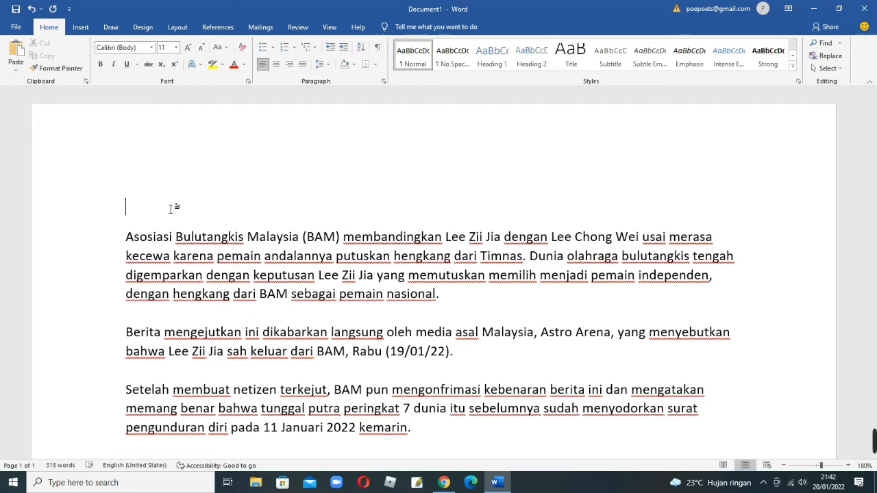
text(karena merasa k)
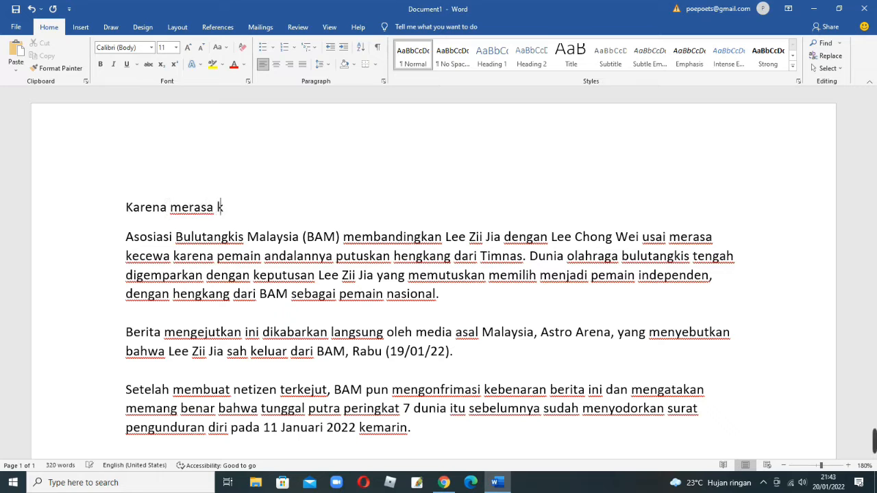
text(ecewa dengan )
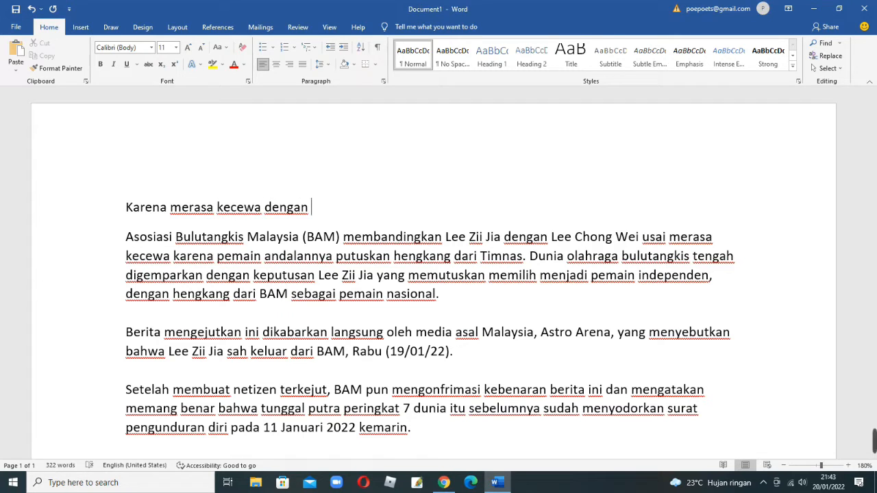
text(hengkangnya )
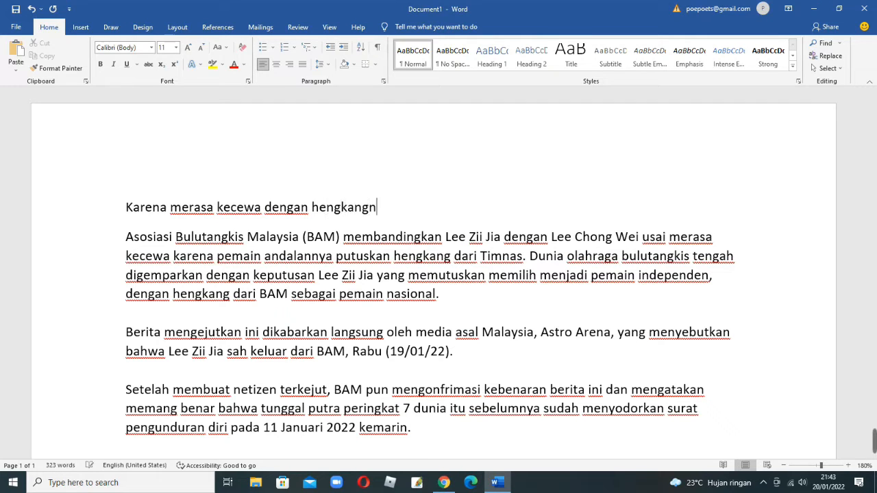
text(L)
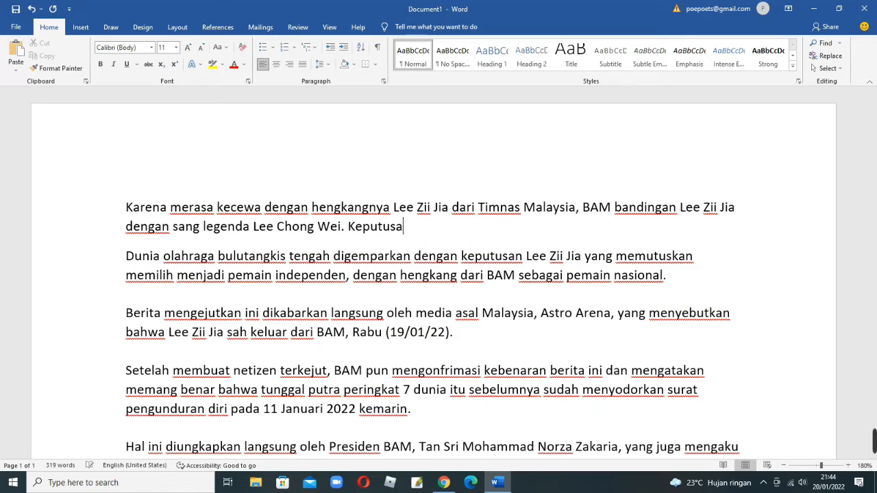
Step: Complete the sentence "Keputusan Lee Jia mundur dan menjadi pemain independent tentu membuat gempar dunia bulutangkis Malaysia." and remove the empty line below it
text(n Lee Jia mundur dan menjadi pemain independent tentu)
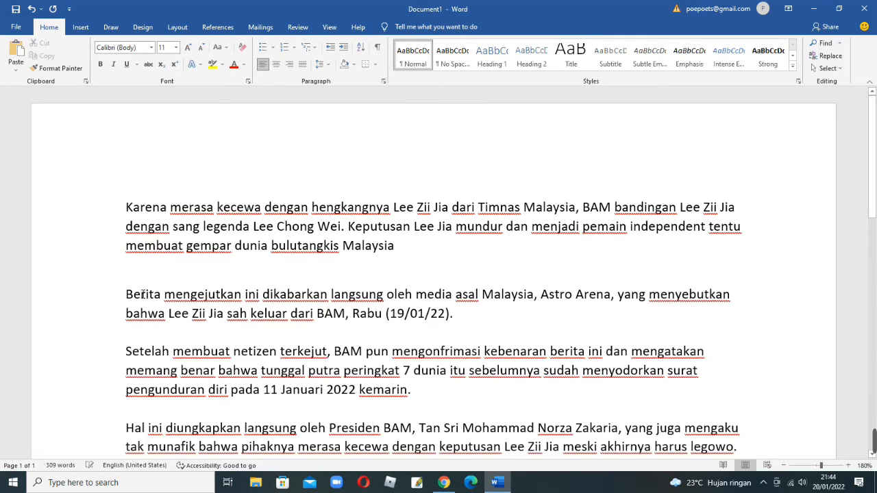
key(Delete)
click(426, 257)
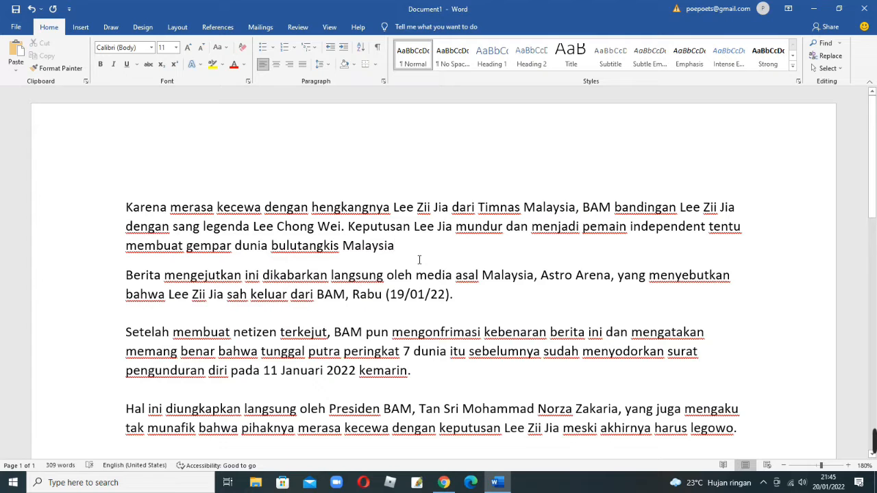
text(.)
Step: Read through the remaining article paragraphs in the document and check them against the rewritten opening
scroll(410, 310, down, 2)
scroll(411, 309, up, 2)
scroll(411, 304, down, 3)
scroll(411, 303, down, 3)
click(409, 303)
scroll(427, 323, down, 6)
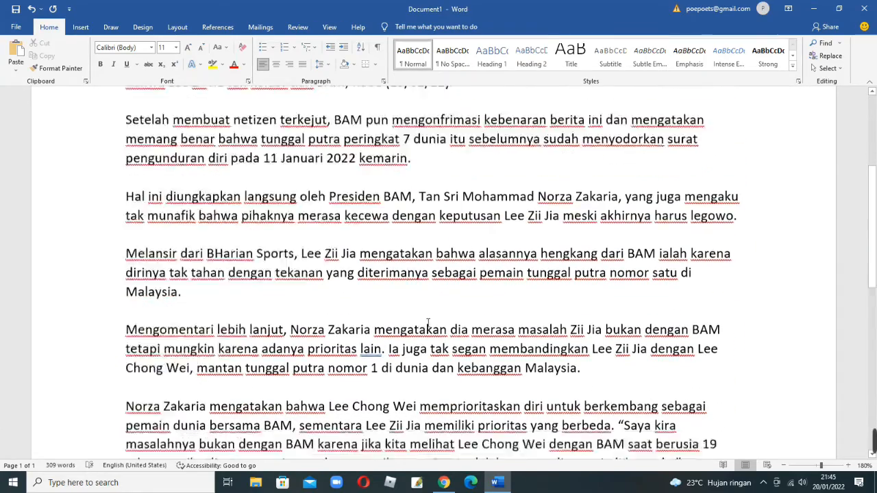
scroll(427, 322, up, 8)
scroll(427, 323, up, 4)
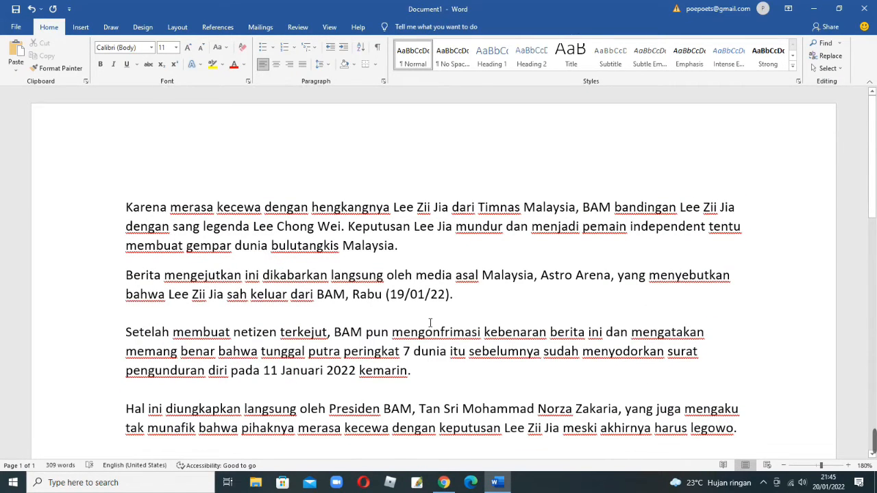
scroll(430, 322, down, 1)
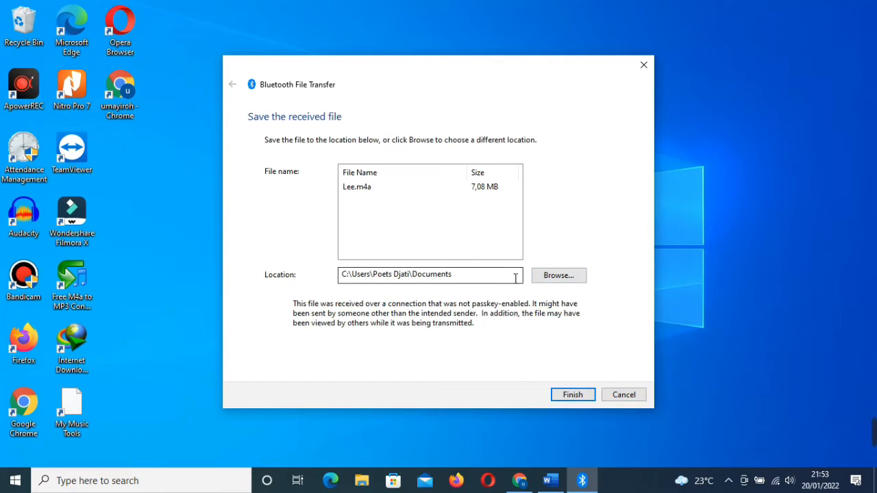
Step: Save the received Bluetooth file Lee.m4a to the Documents folder and open Free M4a to MP3 Converter
click(572, 396)
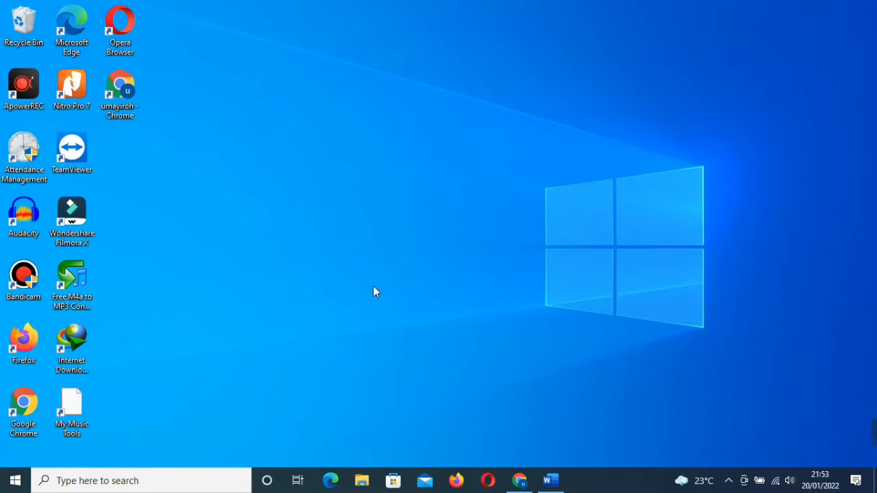
click(15, 480)
click(125, 120)
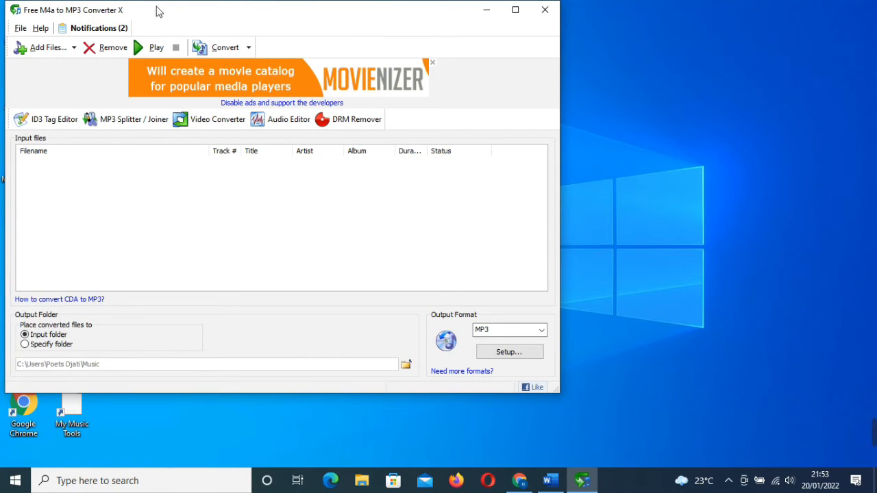
Step: Add Lee.m4a from the Documents folder, convert it to MP3, and open the folder containing the converted file
click(48, 48)
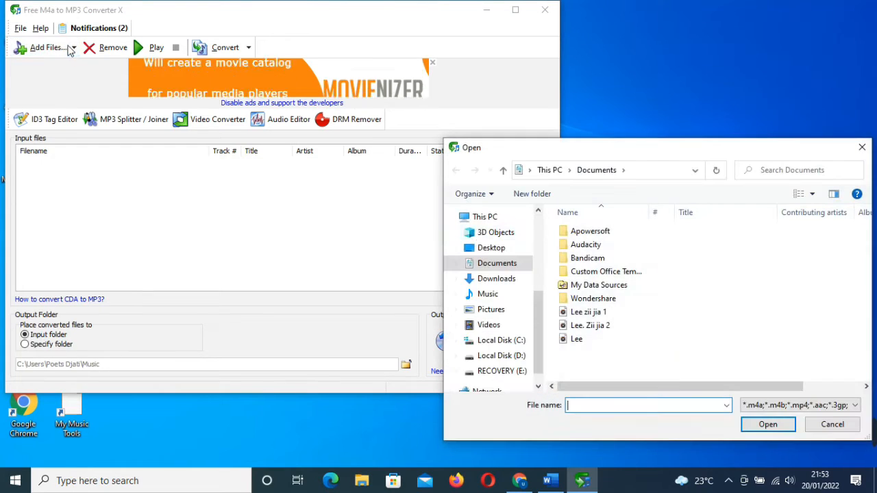
click(584, 349)
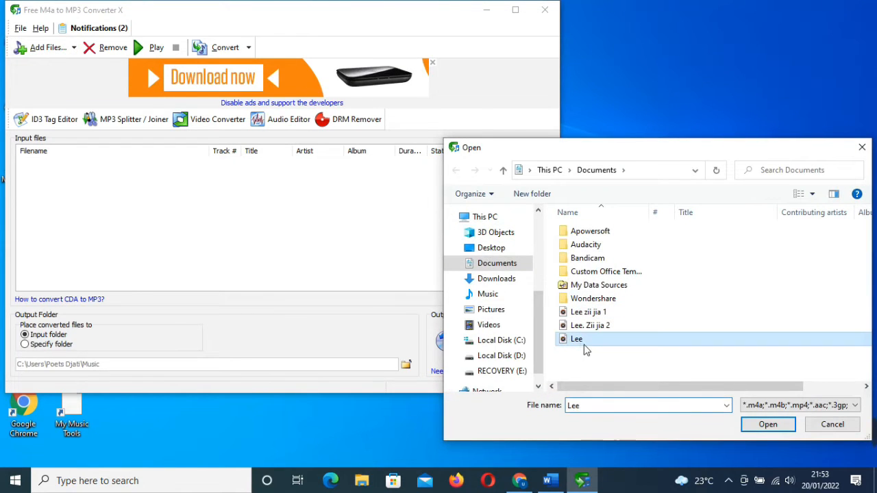
click(767, 424)
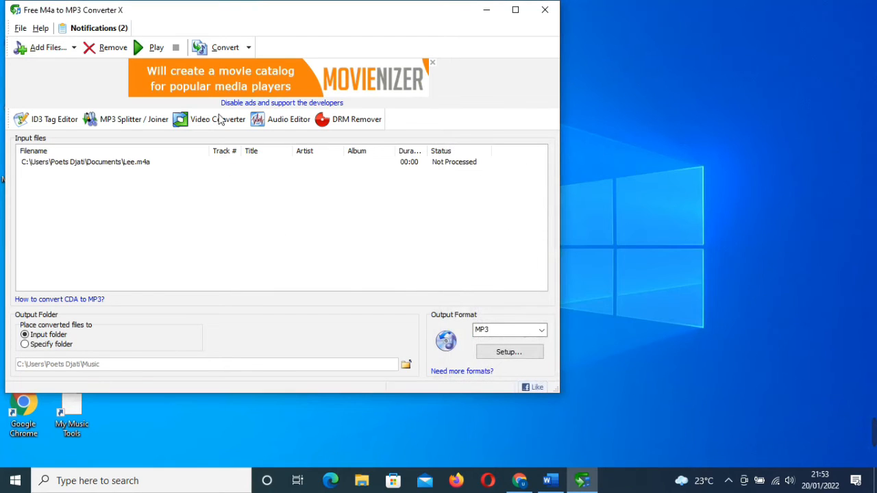
click(221, 47)
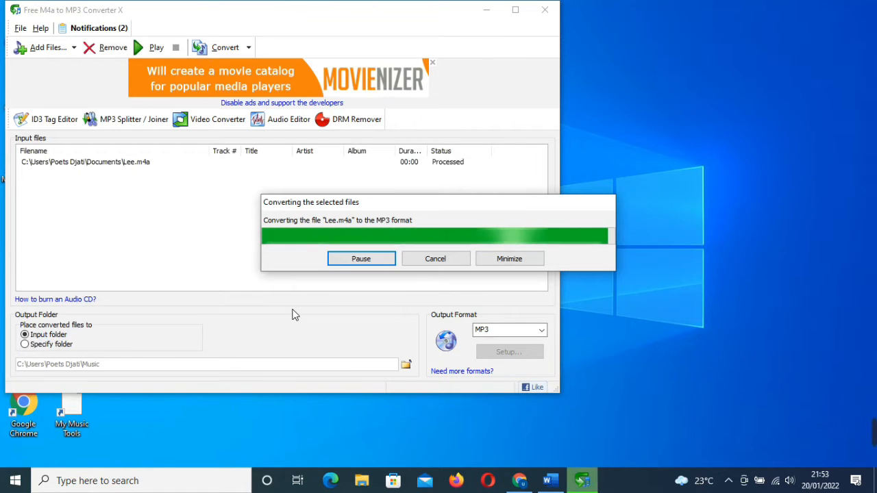
click(373, 298)
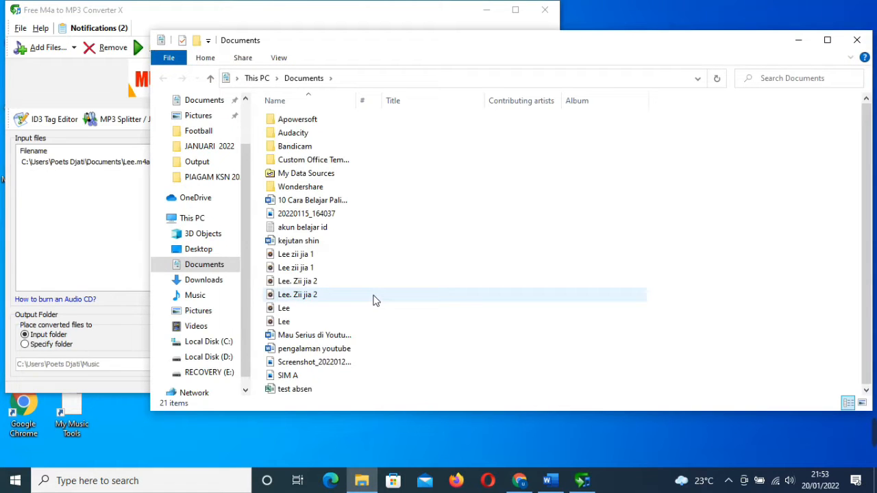
mouse_move(303, 322)
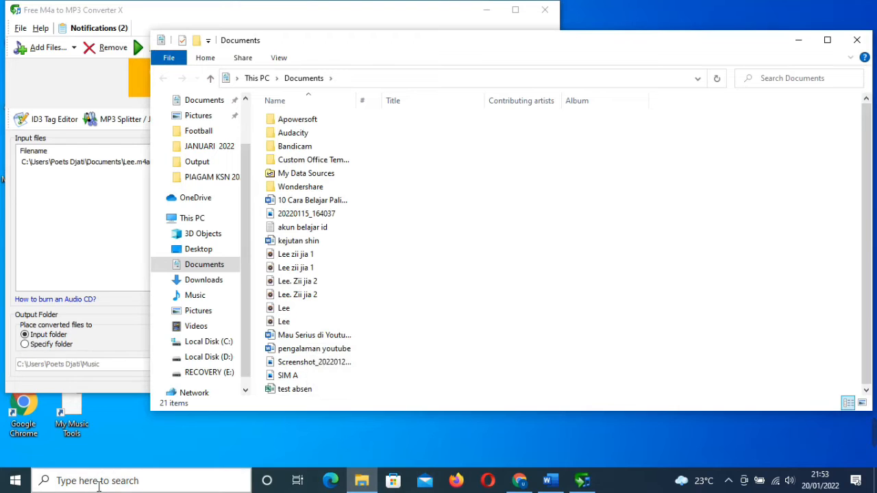
Step: Open Audacity and import the converted Lee audio file from the Documents folder
click(16, 480)
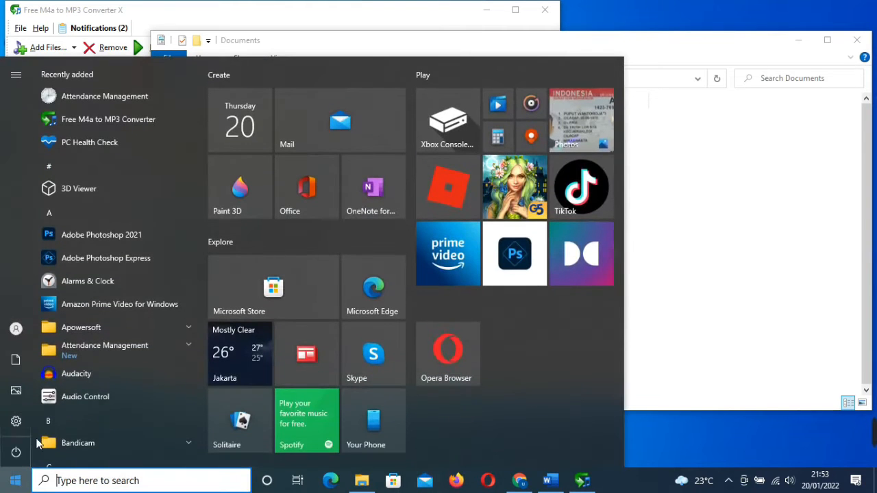
click(97, 372)
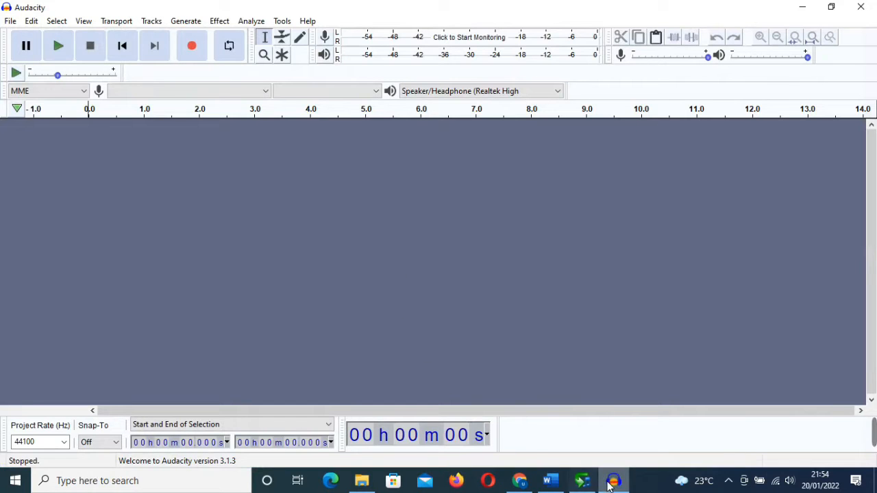
click(361, 481)
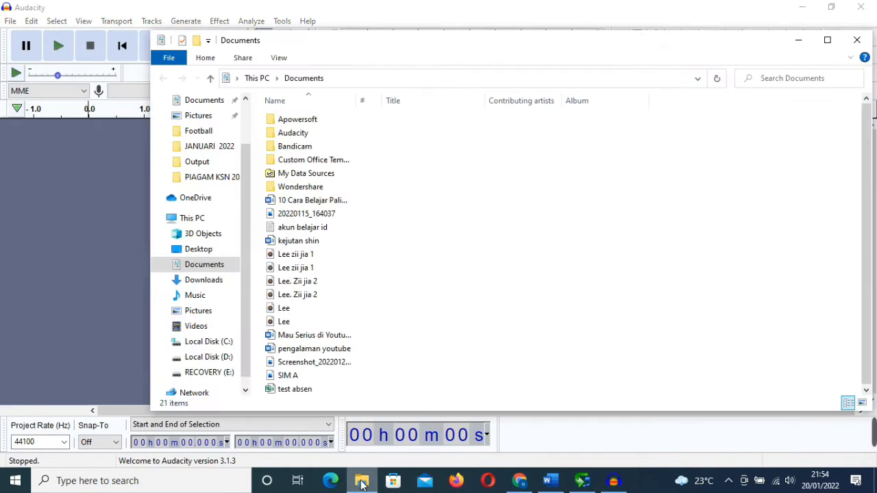
click(286, 327)
drag(285, 327, 140, 279)
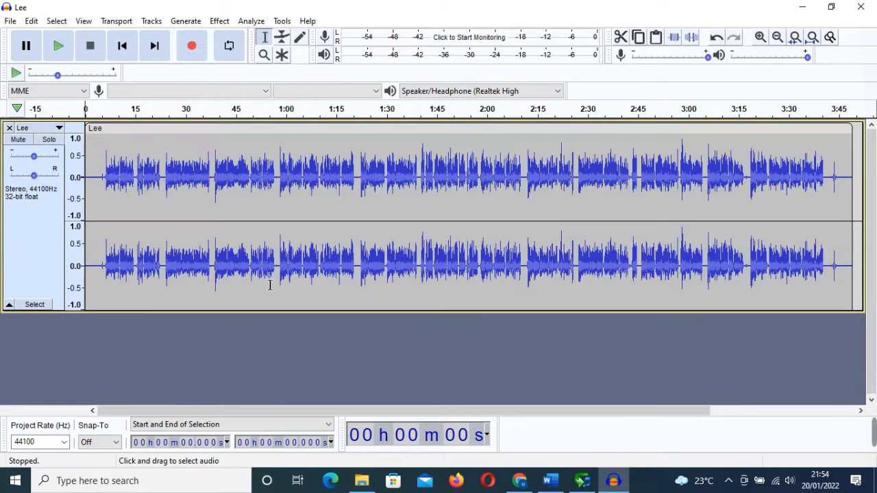
Step: Delete the quiet tail of the Lee track from about 3 min 42 s to its end
drag(830, 195, 869, 202)
key(Left)
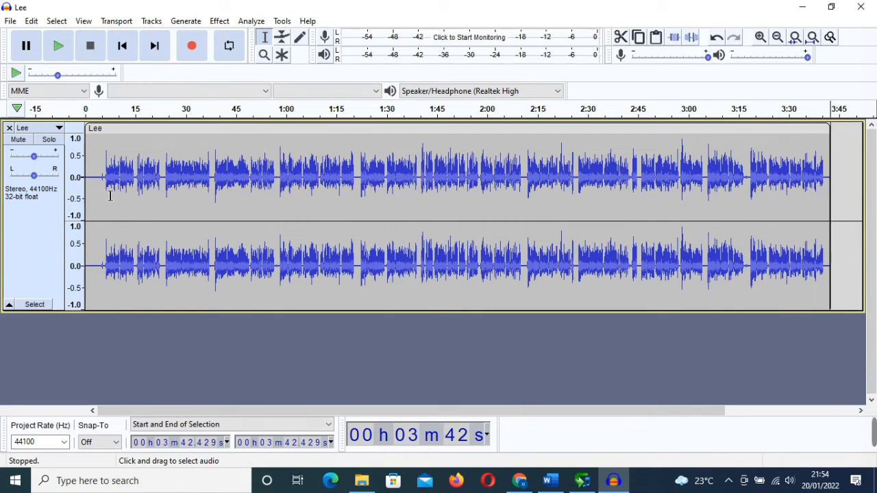
Step: Capture a noise profile from the silent opening of the Lee track, from about 0.8 s to 4.4 s
drag(101, 196, 89, 195)
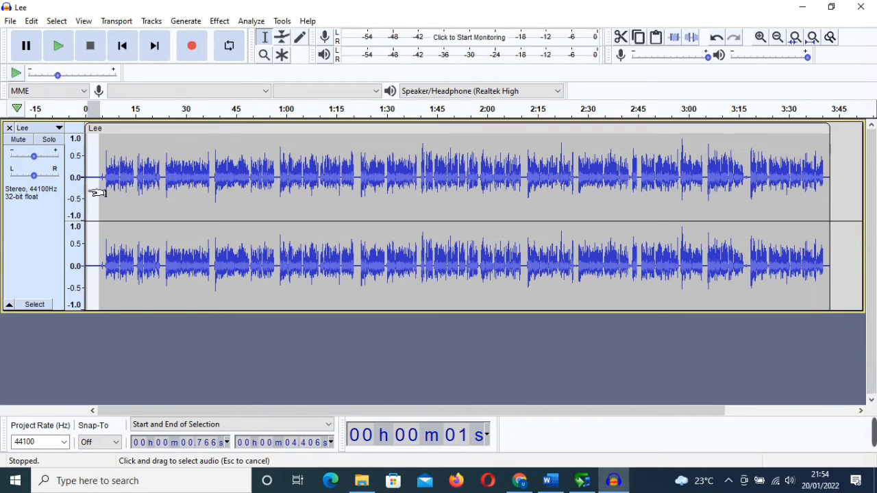
click(219, 21)
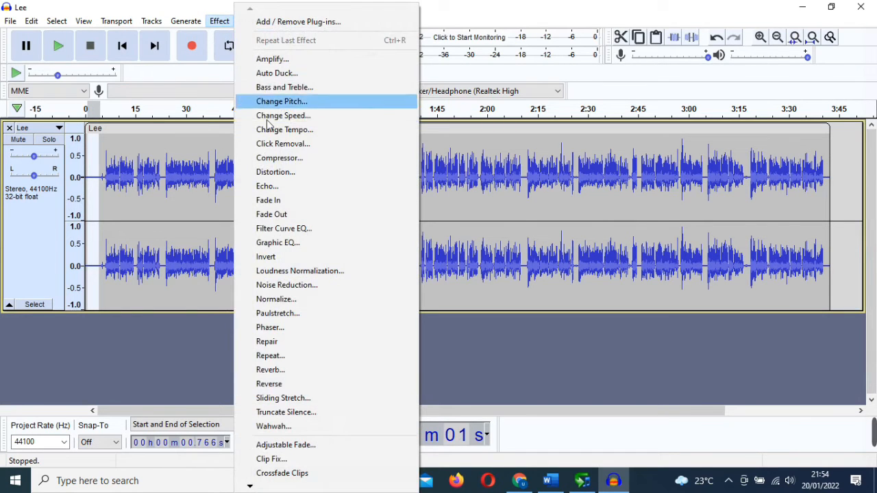
click(294, 285)
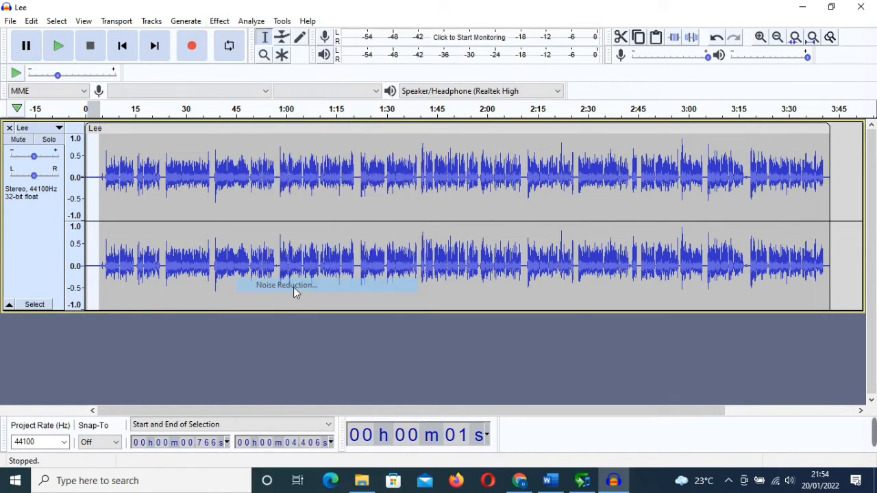
click(432, 176)
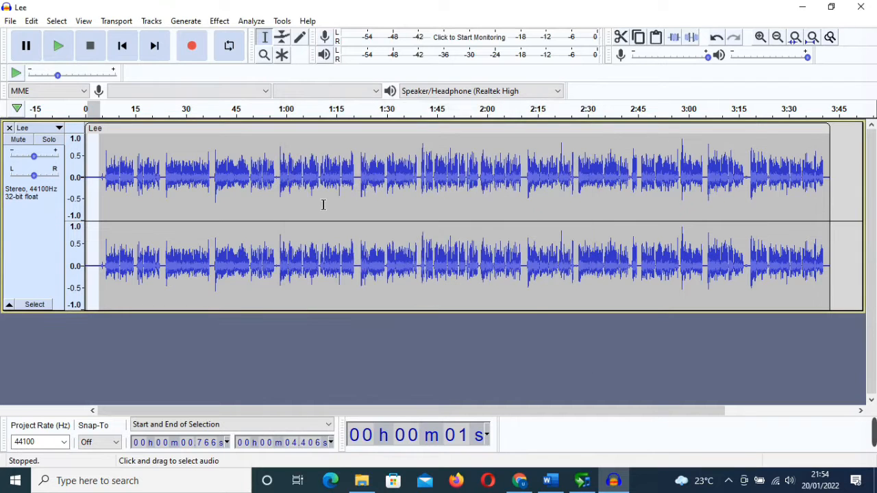
Step: Apply Noise Reduction to the whole Lee track with 12 dB reduction, sensitivity 6.00 and 3 frequency smoothing bands
key(ctrl+a)
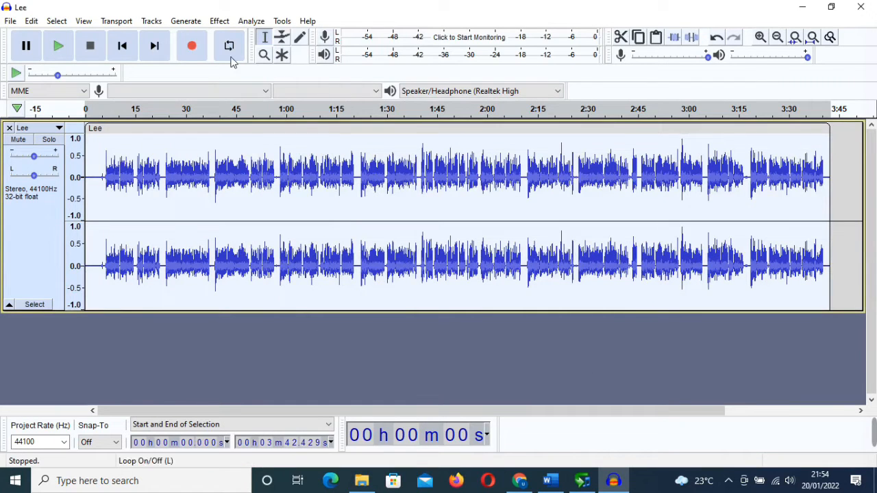
click(218, 22)
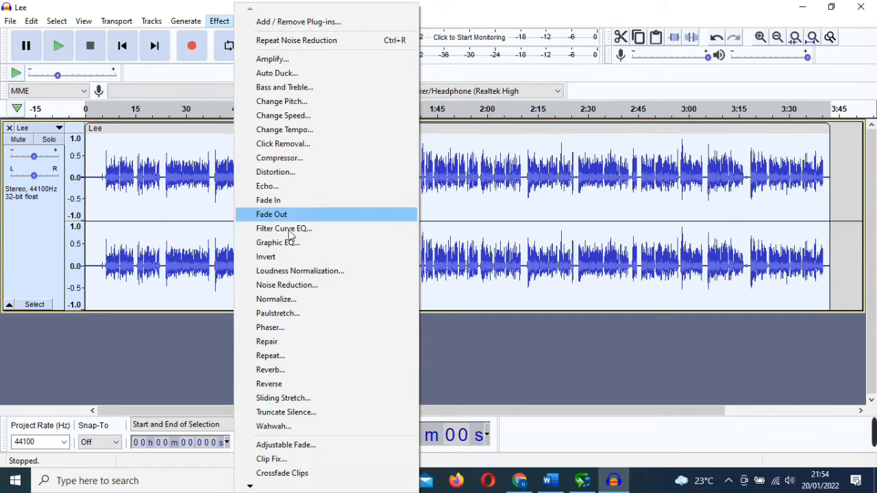
click(294, 287)
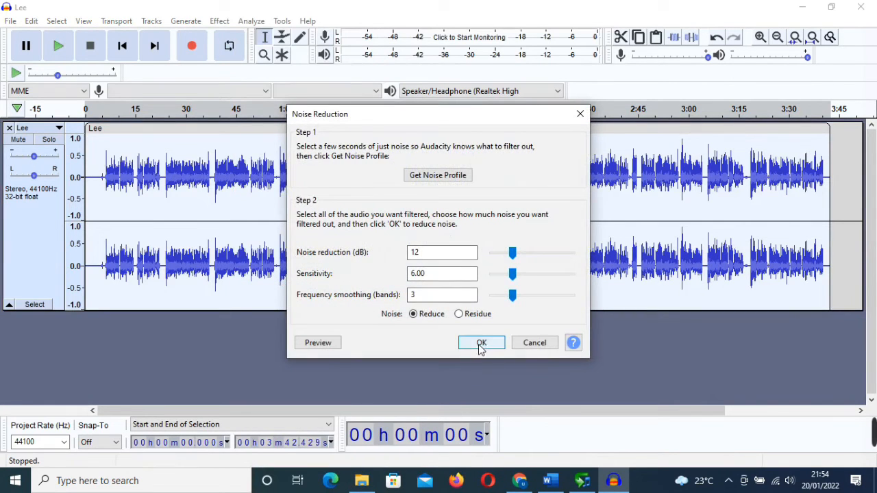
click(479, 343)
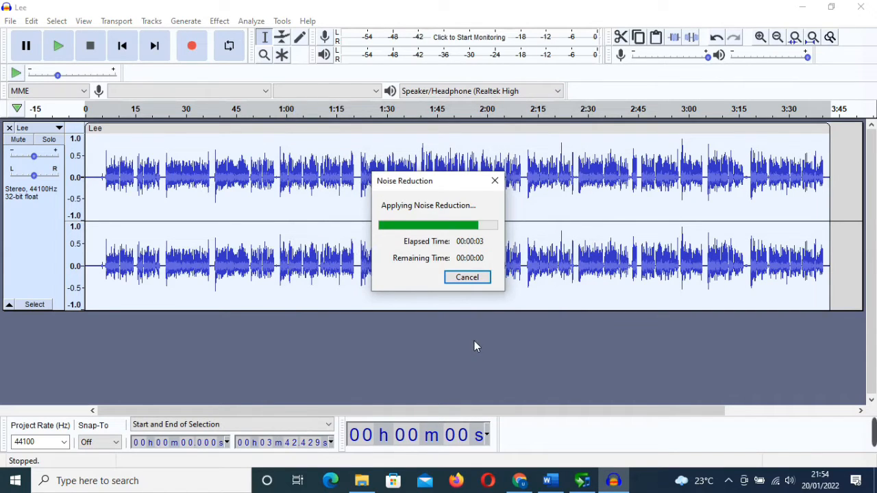
Step: Play back the start of the noise-reduced track, then delete its silent opening of about 5.4 s
click(58, 46)
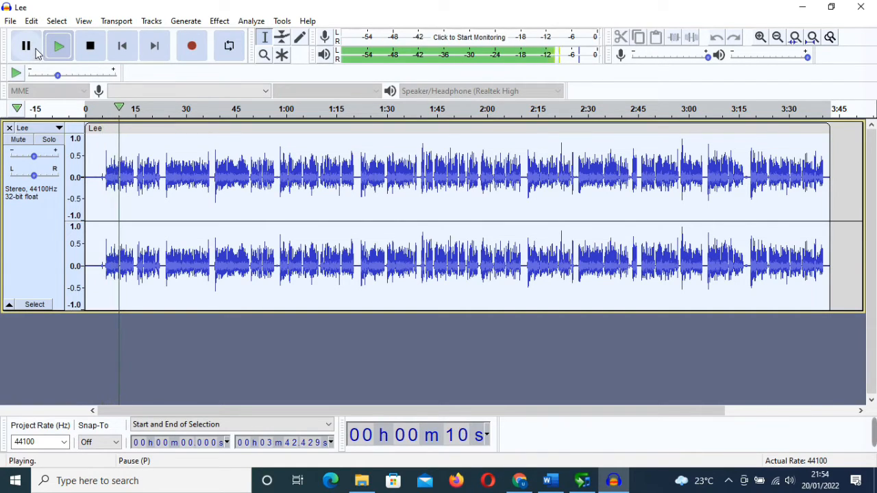
click(27, 46)
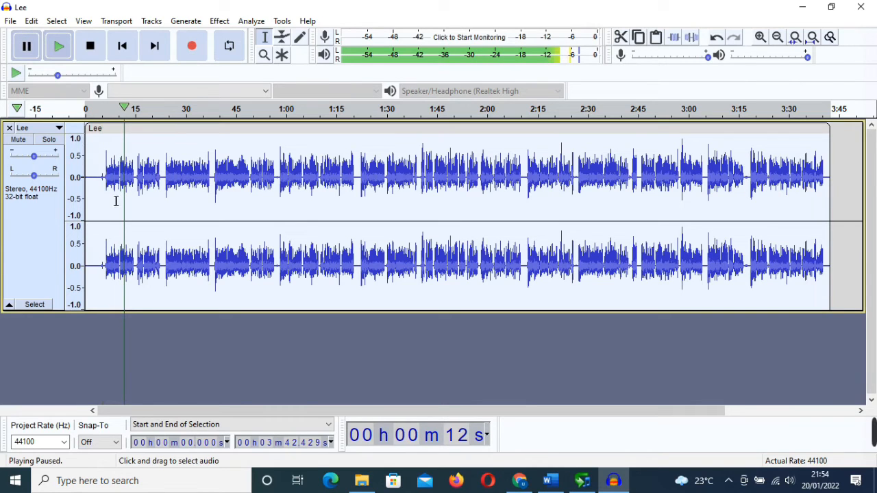
drag(103, 194, 77, 184)
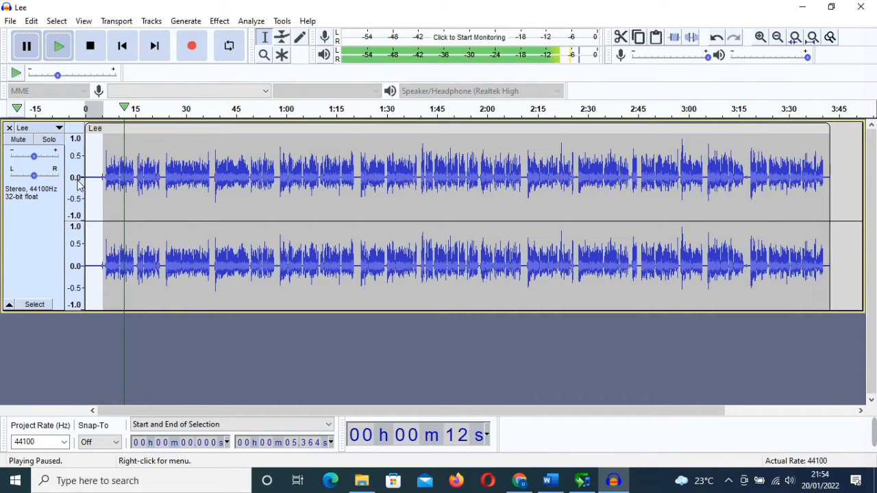
key(Delete)
Step: Apply Graphic EQ to the whole Lee track with the Bass Boost factory preset
key(ctrl+a)
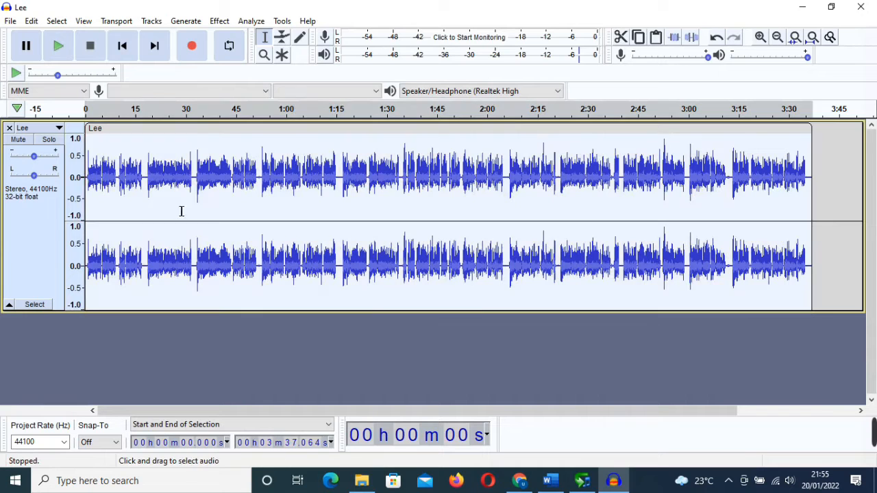
click(220, 21)
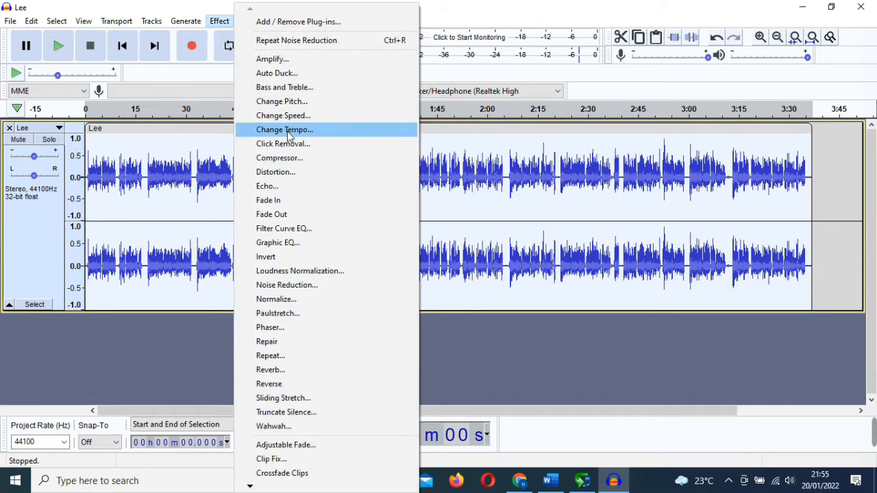
click(291, 246)
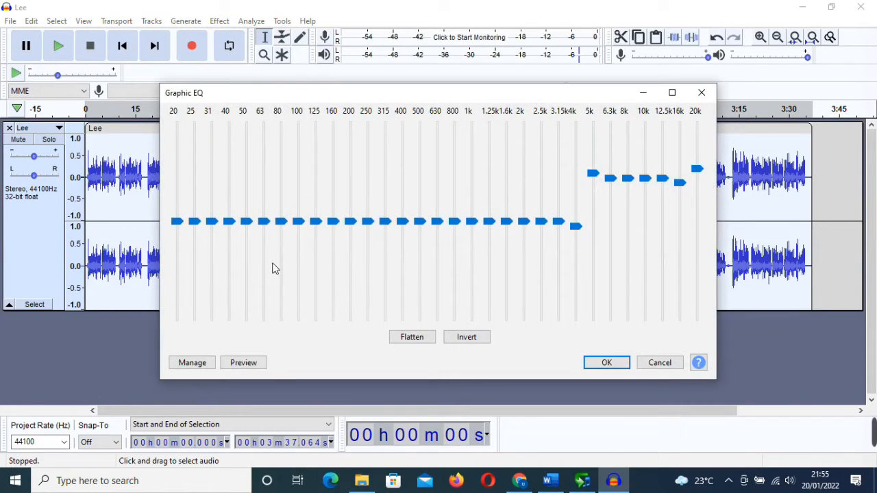
click(193, 363)
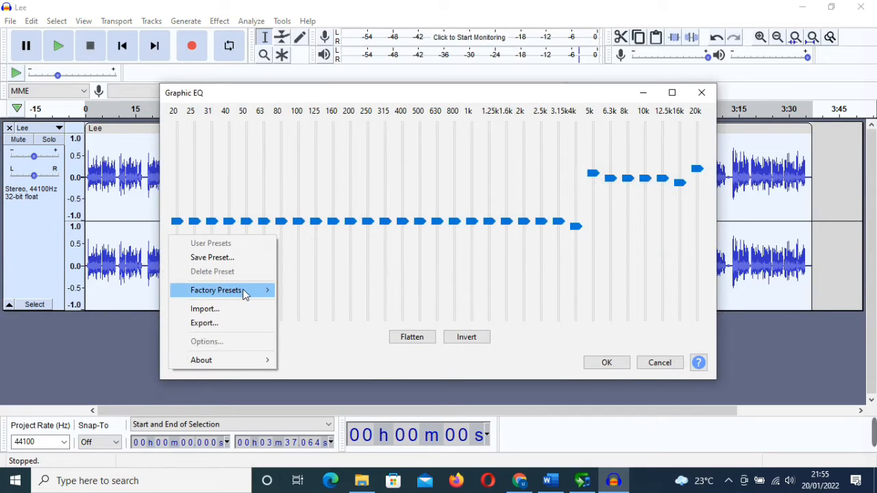
mouse_move(254, 293)
click(305, 309)
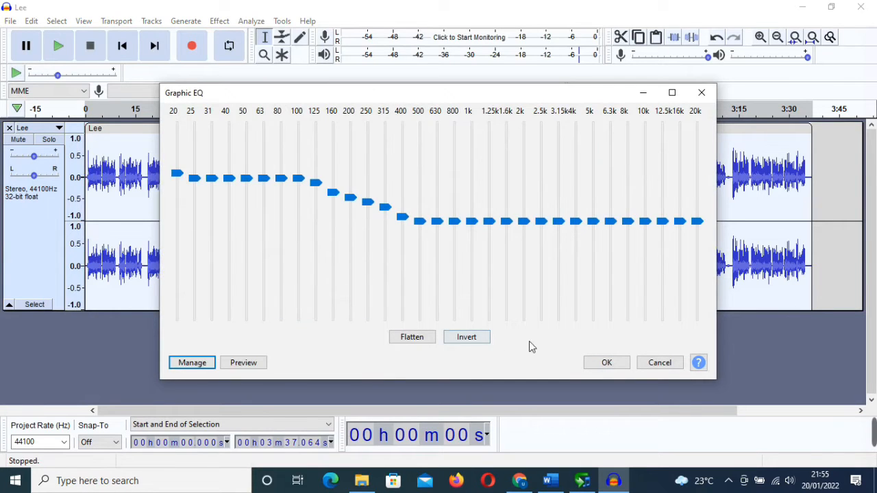
click(611, 363)
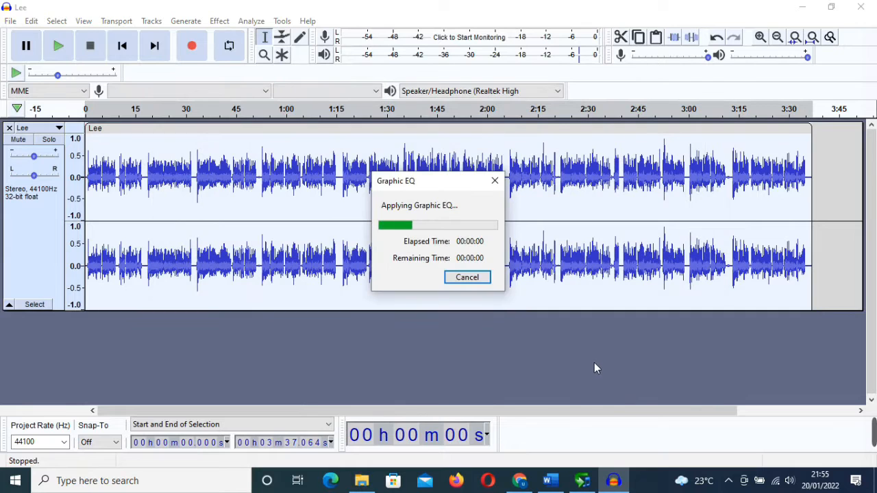
Step: Apply Graphic EQ with the Treble Boost factory preset to the whole track and listen to the result
click(219, 21)
click(274, 243)
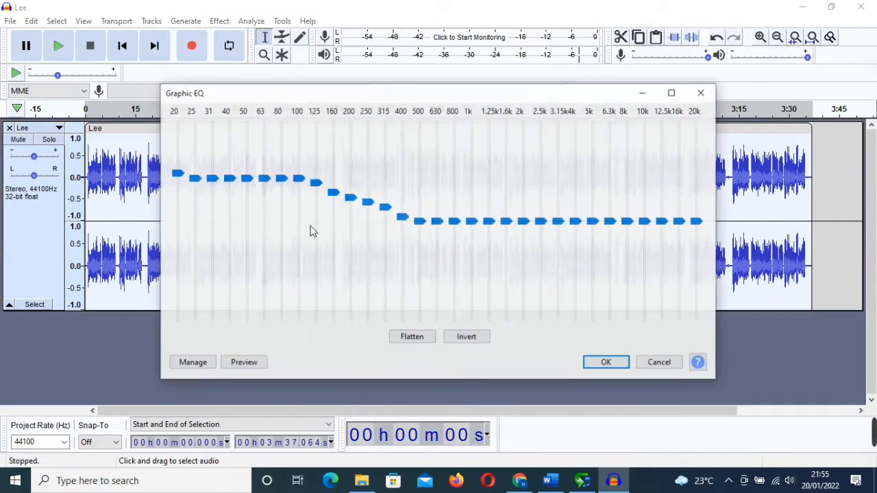
click(208, 364)
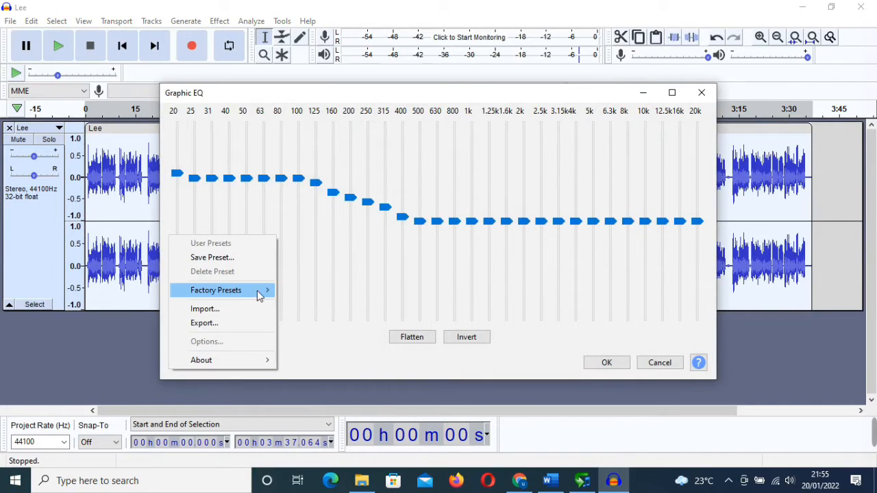
mouse_move(235, 289)
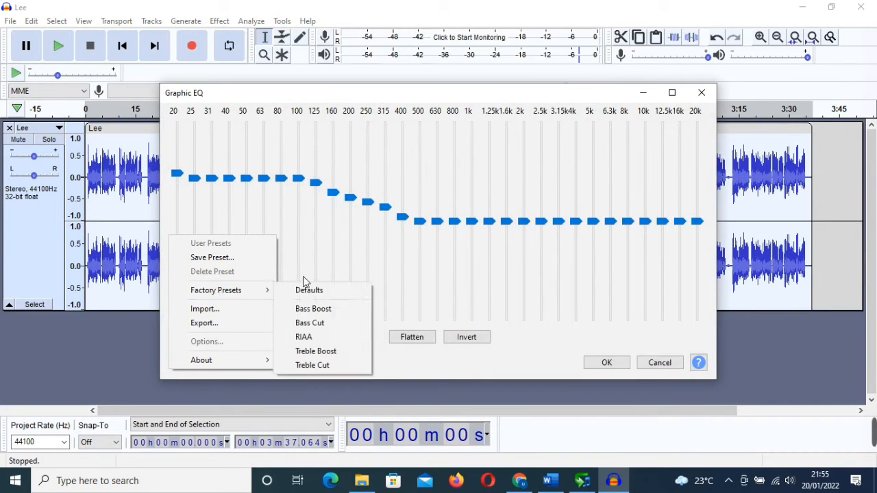
click(317, 351)
click(607, 363)
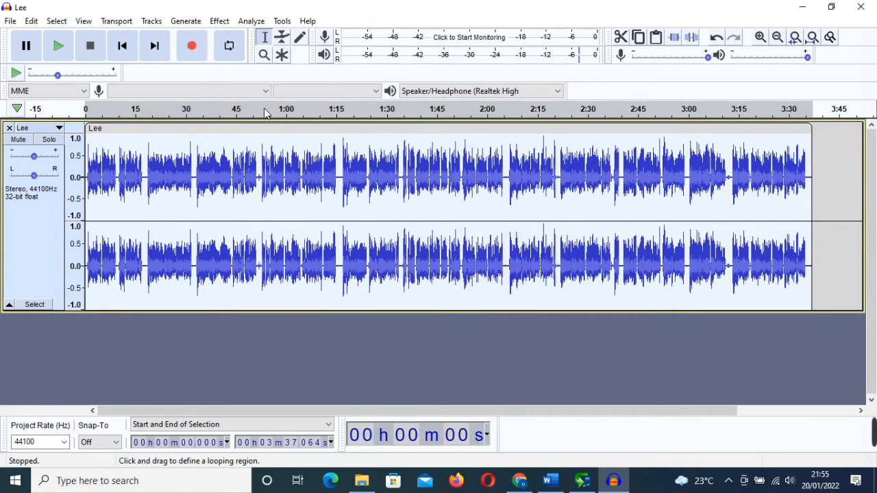
click(65, 47)
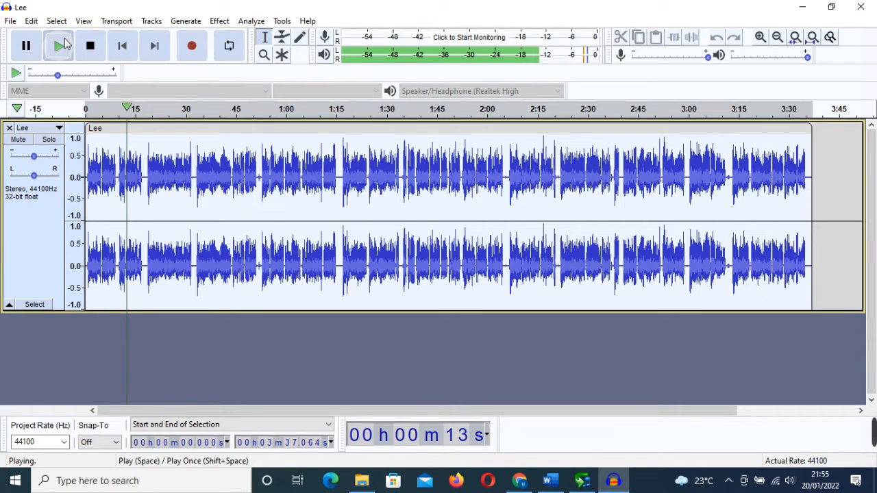
key(space)
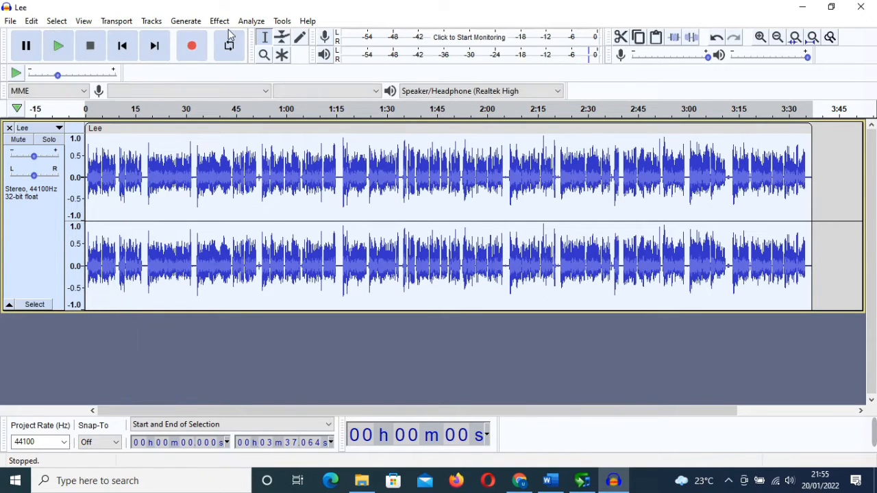
Step: Preview and apply Change Speed to the whole track with a speed multiplier of 1.126, a 12.575 percent change
click(219, 21)
click(295, 121)
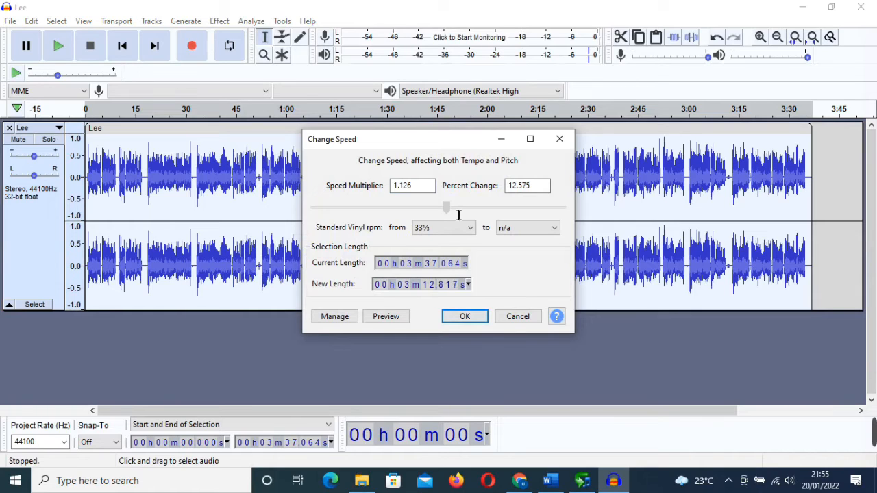
click(385, 316)
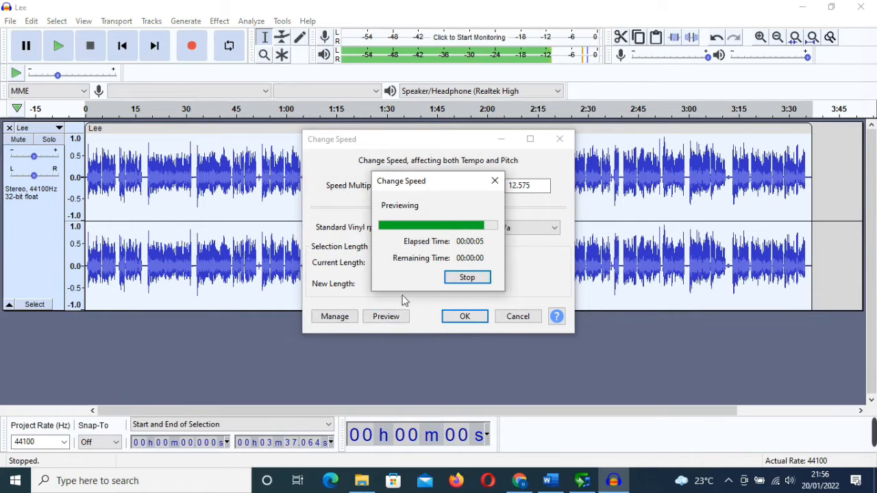
click(464, 315)
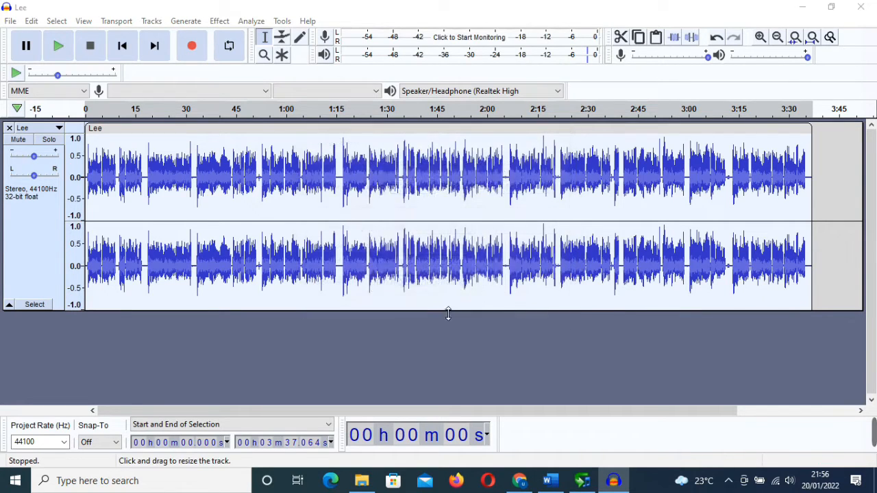
Step: Play back the sped-up track and delete its silent tail from about 3 min 6.5 s to the end
click(65, 54)
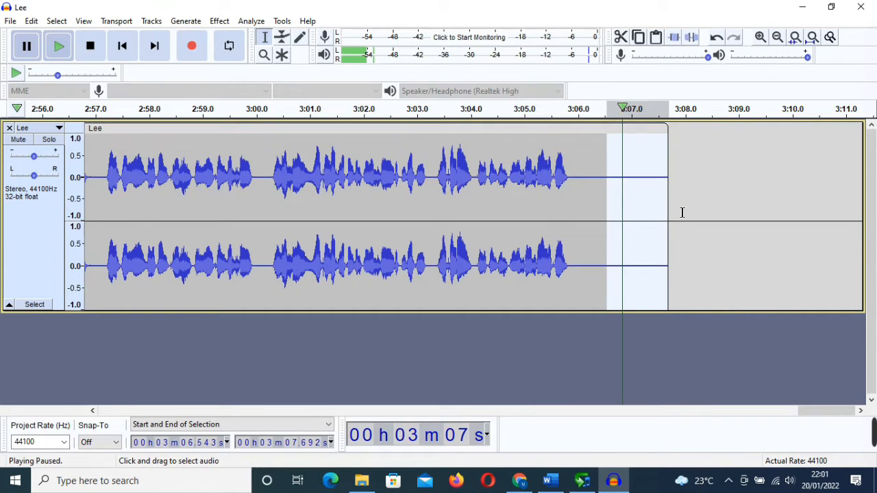
click(587, 193)
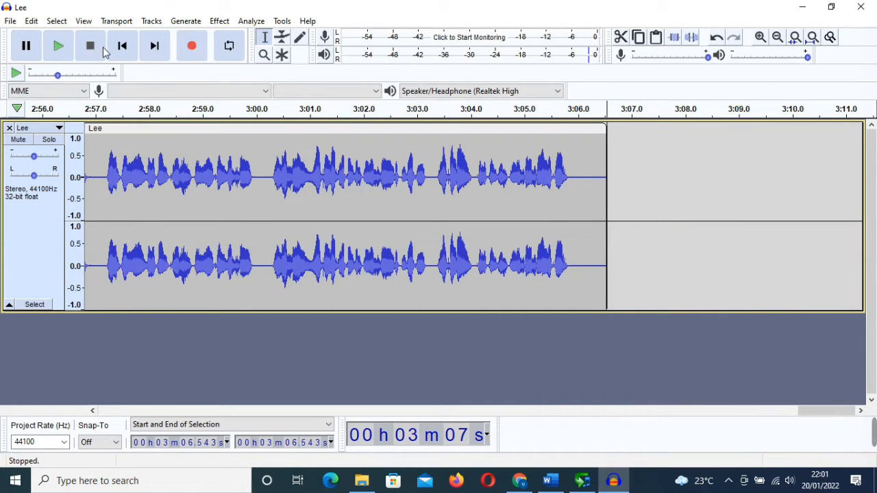
Step: Return to the track start and export the audio as a 16-bit PCM WAV file named Lee in the Audacity folder
click(123, 46)
click(10, 22)
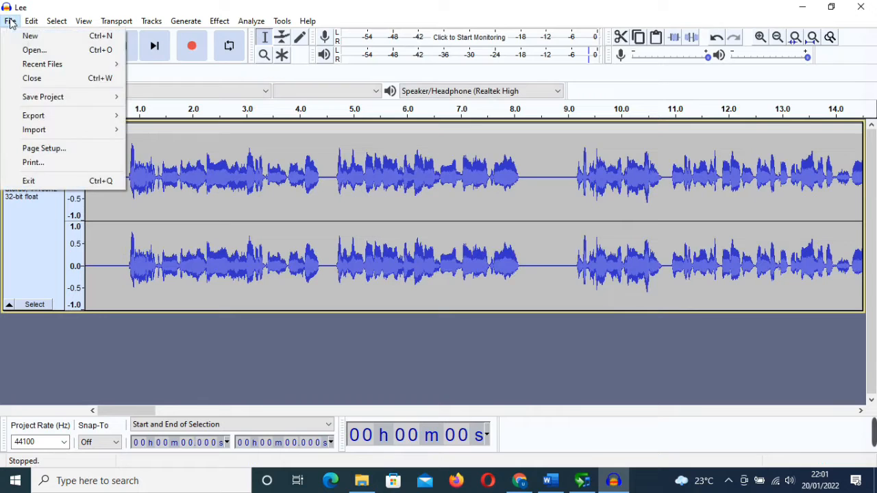
mouse_move(49, 115)
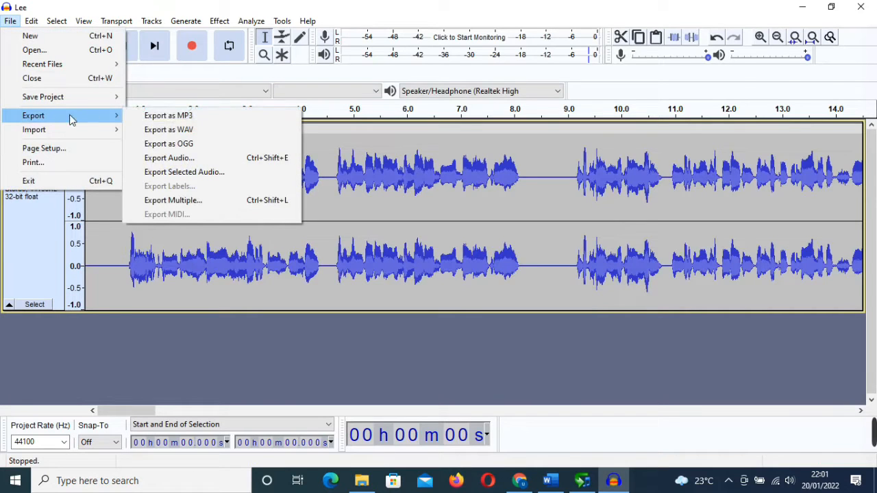
click(188, 132)
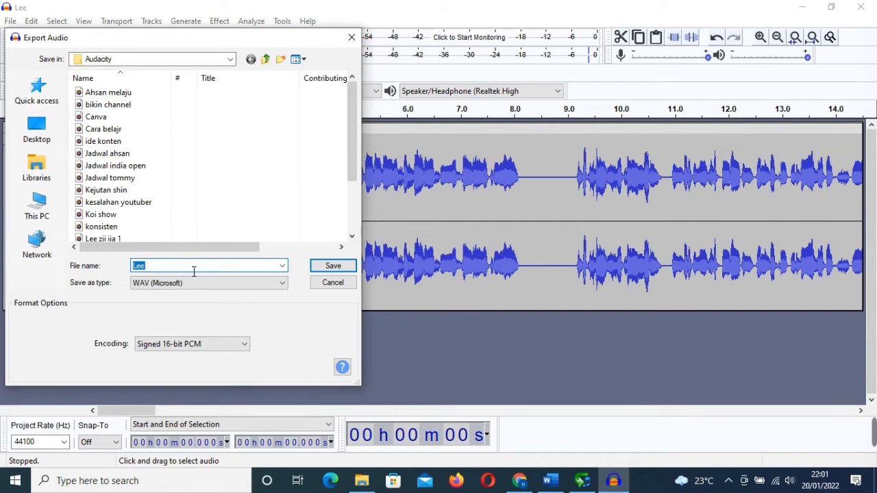
click(334, 267)
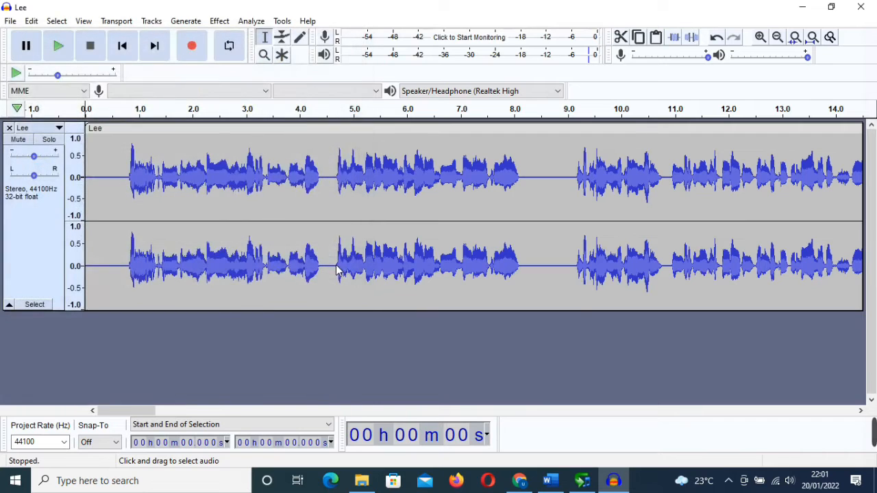
click(482, 341)
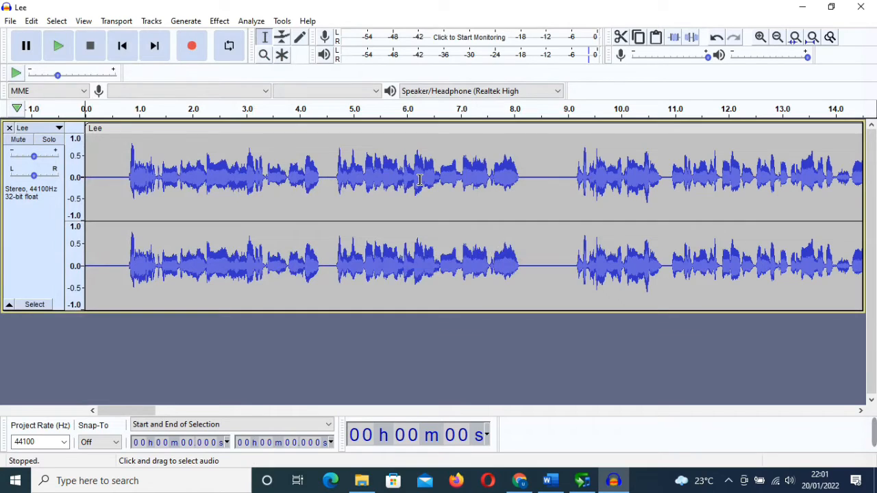
Step: Switch to Wondershare Filmora from the desktop and dismiss its Message Center
key(super+d)
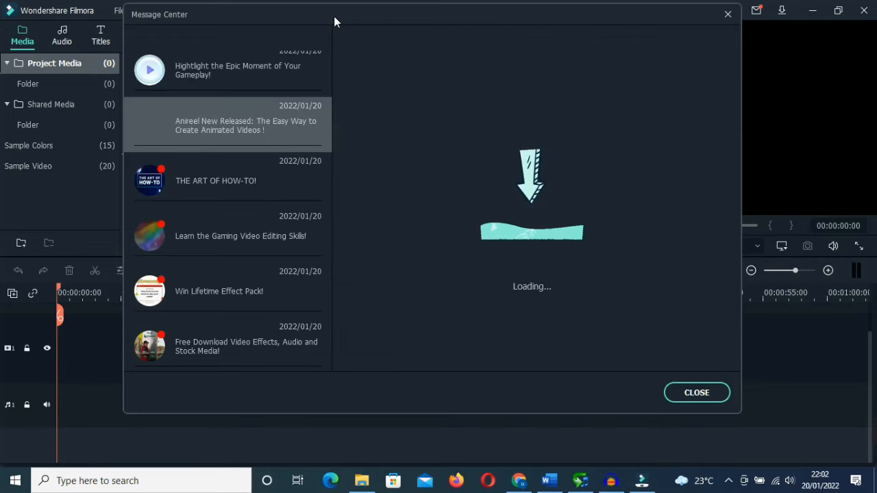
click(696, 392)
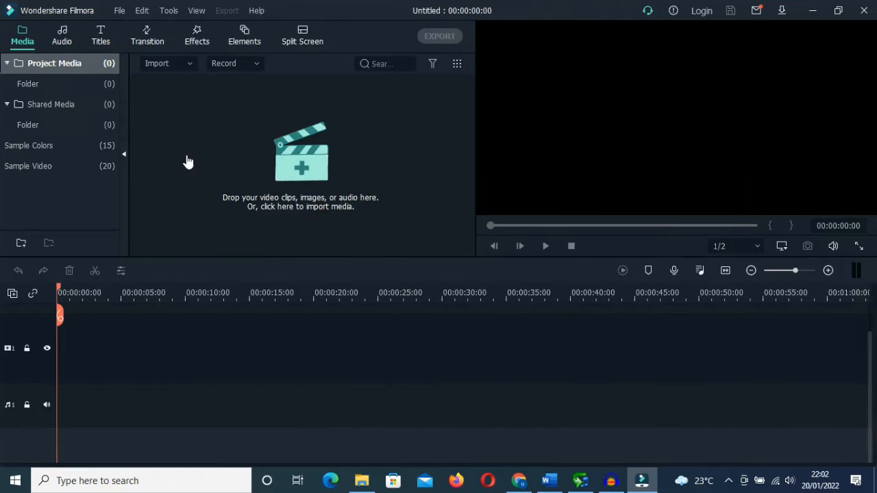
Step: Import the OPENING ALDIFA video from 5. PROJECT > Youtube > 2022 > VIDEO OPENING on Local Disk (D:)
click(217, 168)
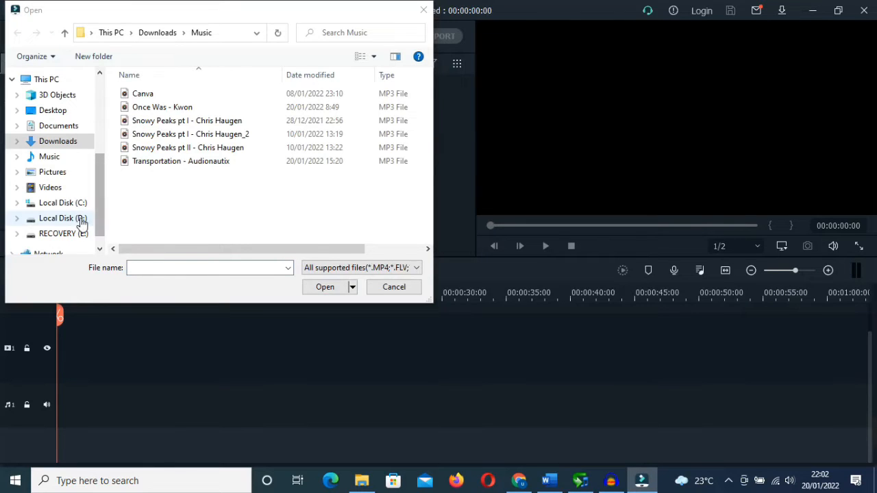
click(94, 218)
double_click(150, 147)
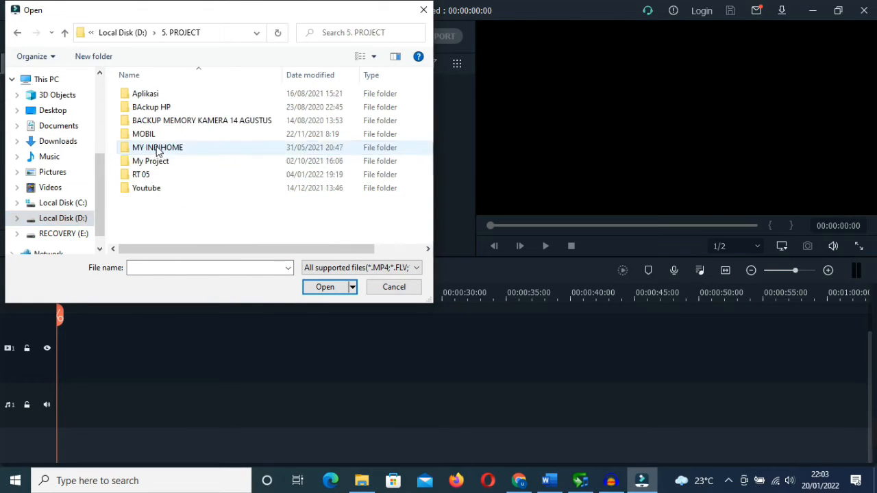
double_click(152, 188)
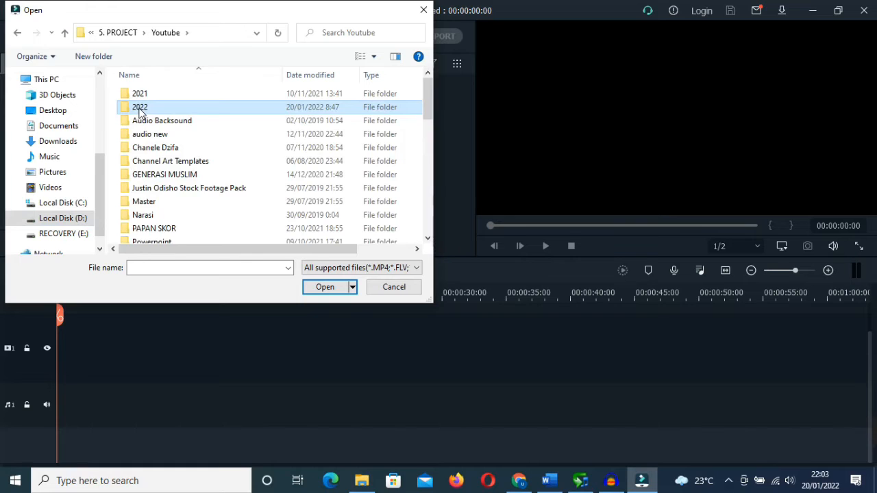
double_click(164, 108)
scroll(172, 154, down, 1)
scroll(178, 164, down, 3)
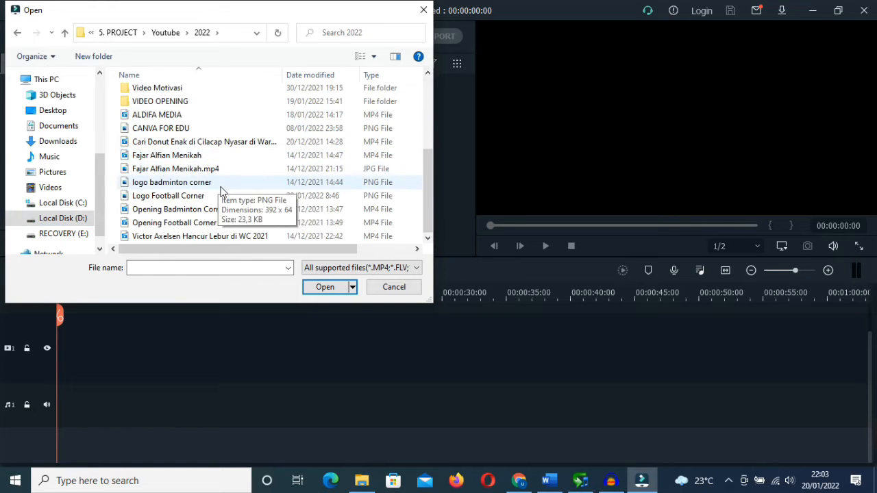
double_click(168, 101)
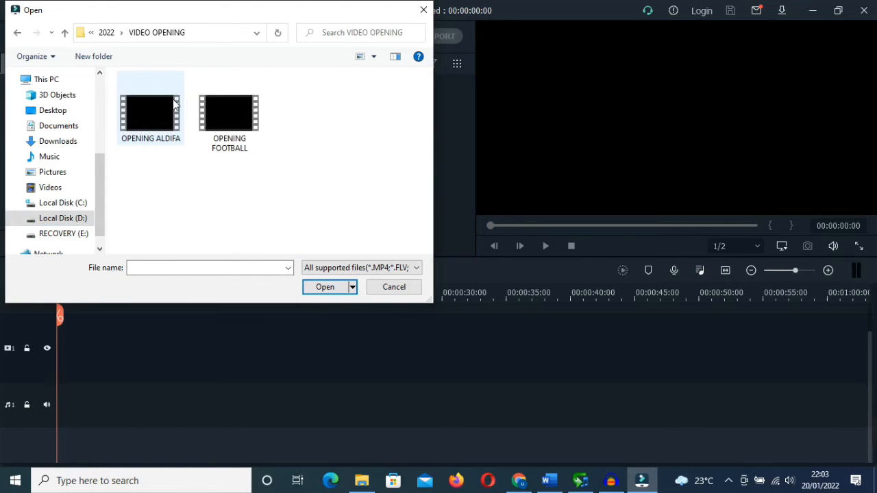
click(152, 135)
click(319, 291)
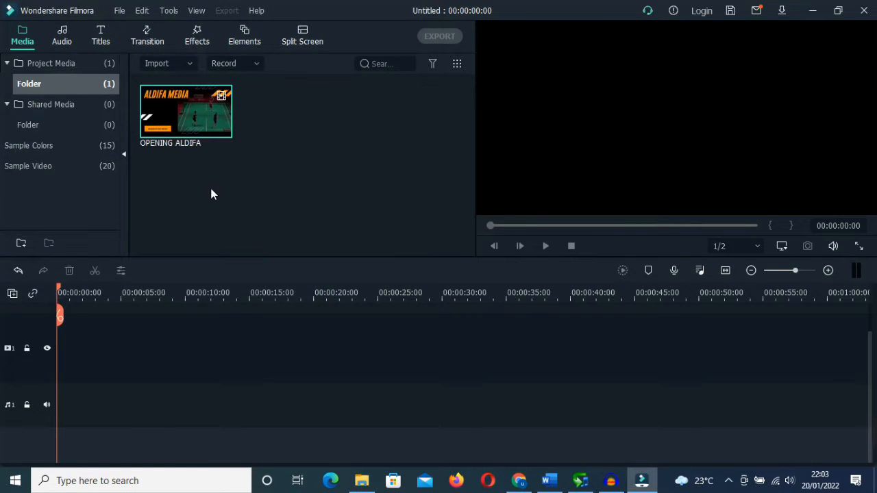
Step: Place the OPENING ALDIFA clip at the start of video track 1 and match the project settings to the media, 1920 x 1080 30fps
drag(171, 122, 67, 353)
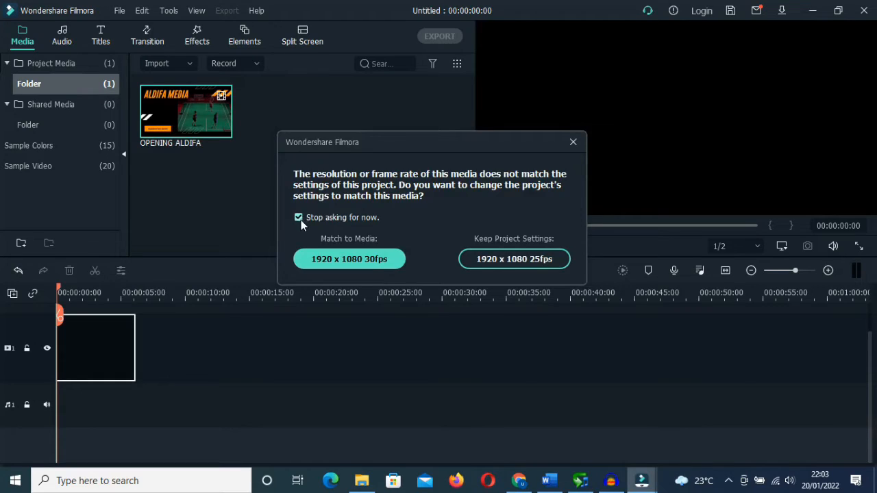
click(372, 263)
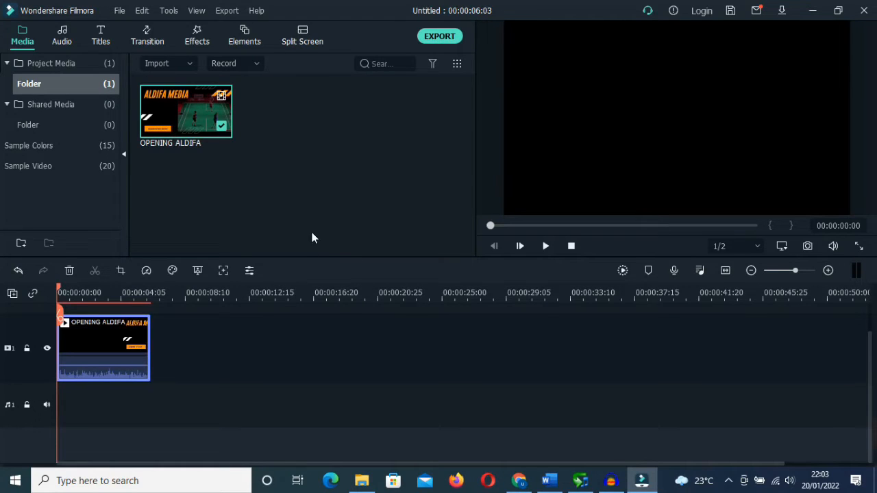
Step: Import the Lee voice-over file from the Audacity folder in Documents
double_click(351, 178)
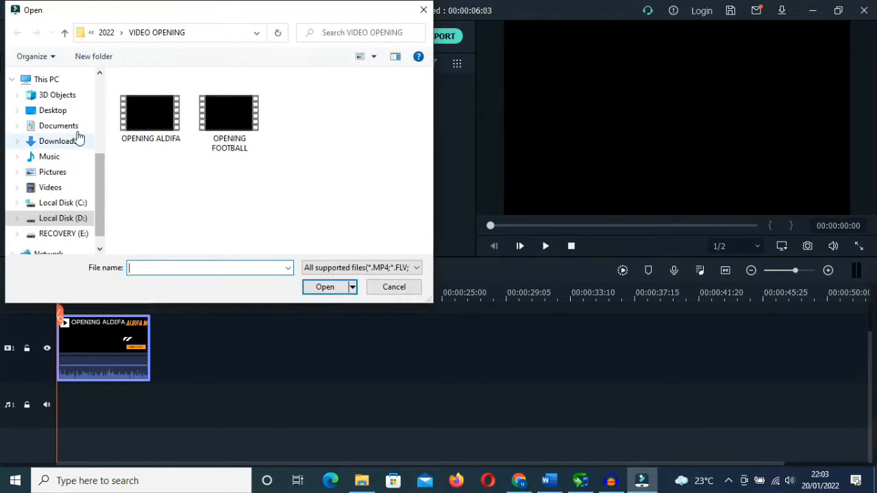
click(68, 127)
double_click(150, 111)
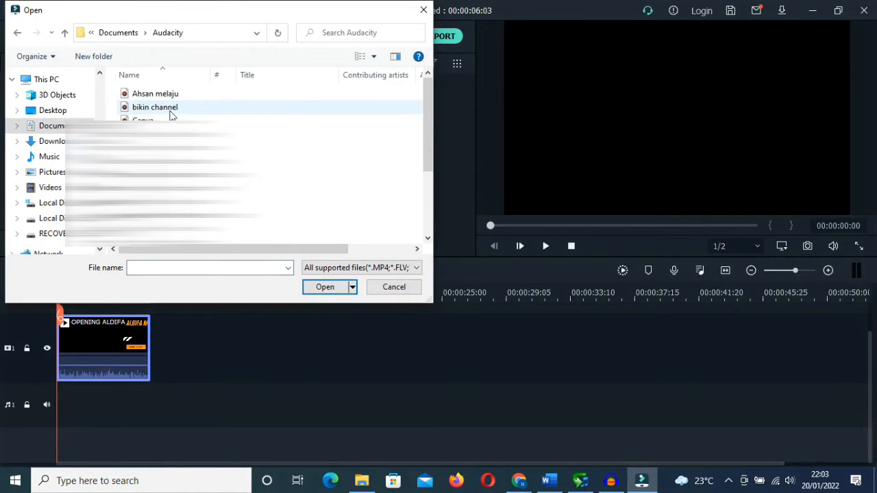
scroll(205, 168, down, 3)
click(206, 168)
click(325, 287)
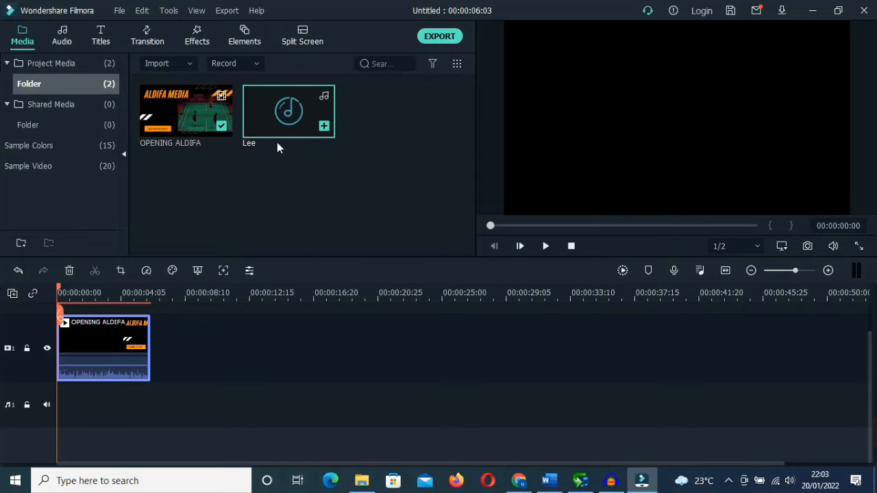
Step: Place the Lee audio on audio track 1 directly after the opening clip and play back the timeline's beginning
drag(258, 121, 155, 397)
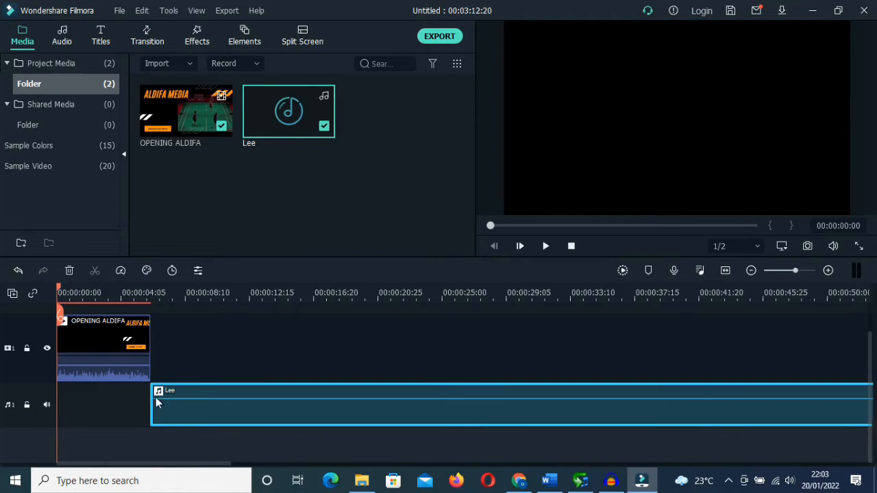
click(546, 246)
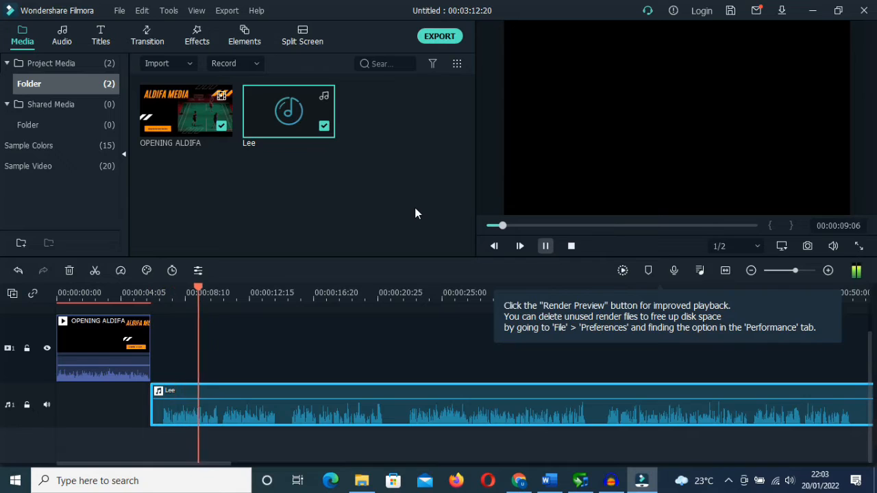
click(545, 248)
Step: Switch to Chrome, close the Aldifa Media page, and run a Google image search for lee zii jia
key(alt+Tab)
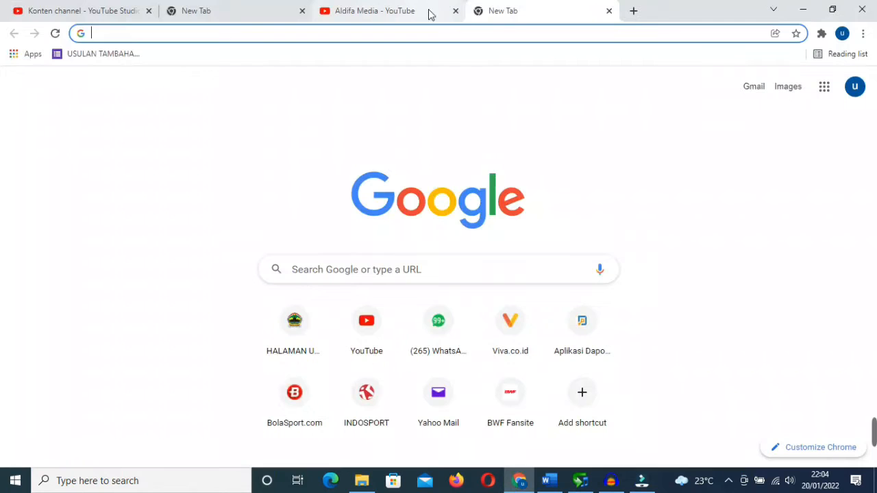
middle_click(319, 15)
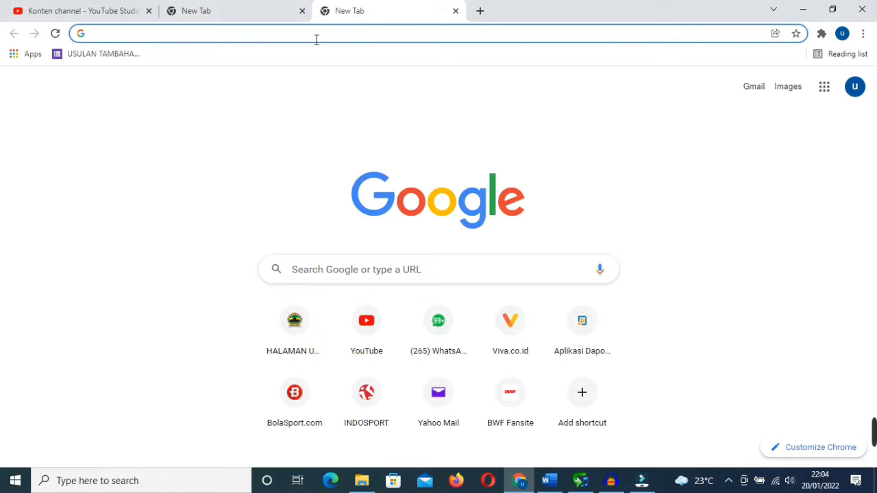
text(l)
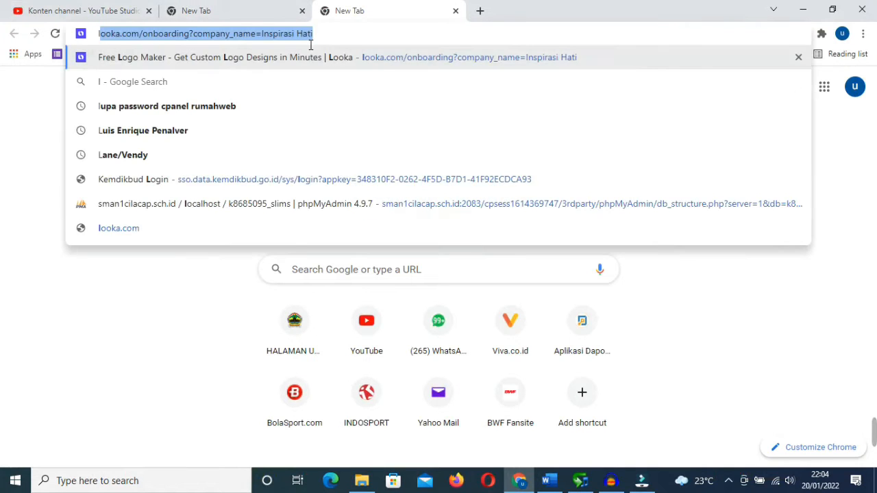
text(ee zii jia)
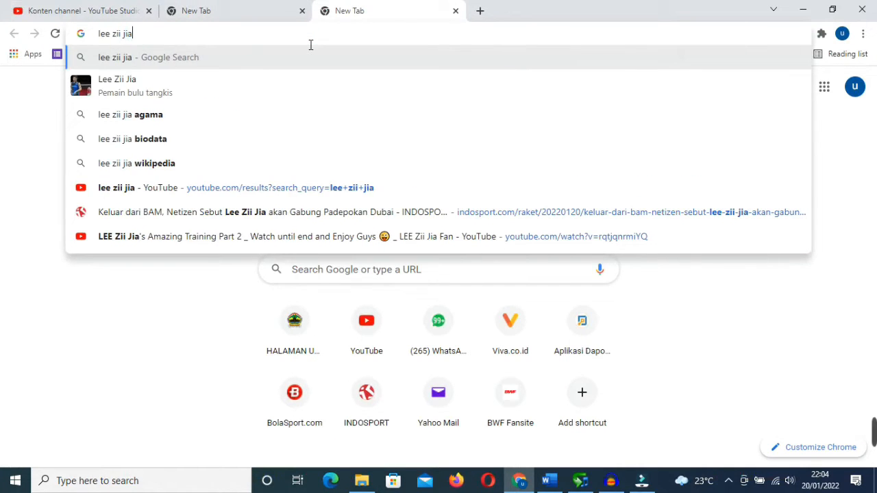
key(Return)
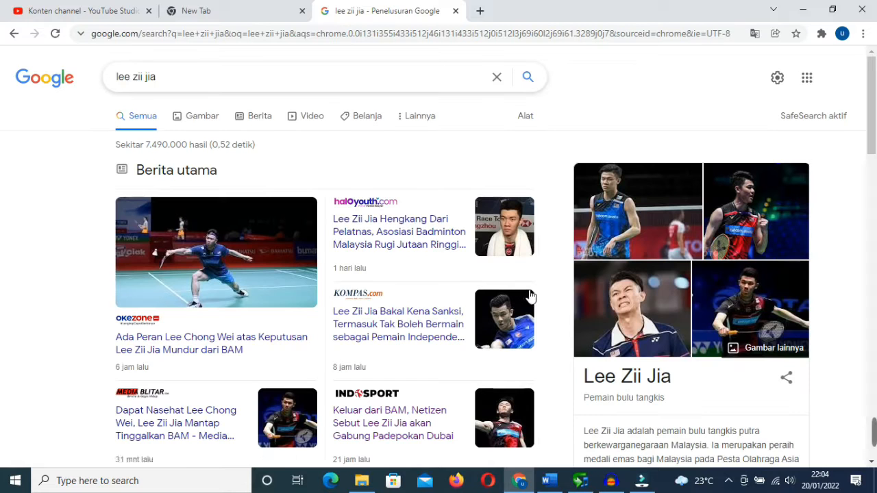
click(212, 118)
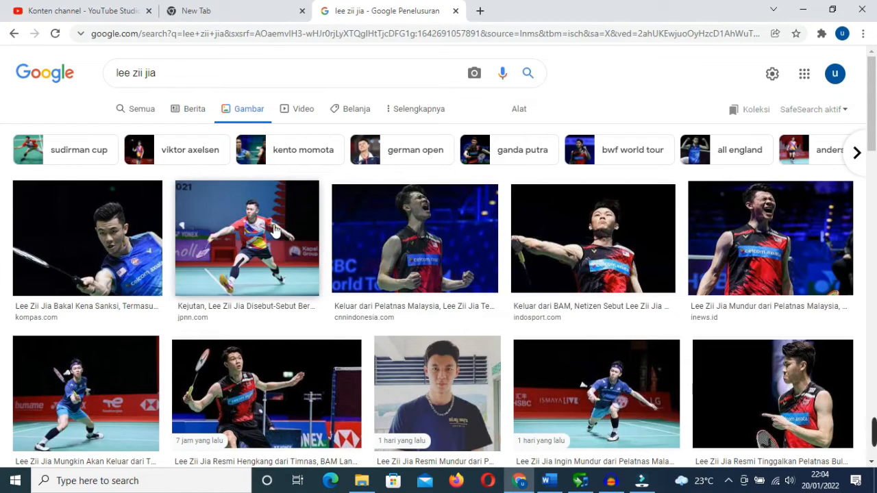
Step: Save the CNN Indonesia photo as lee-zii-jia_169 in a new folder named lee zii jia inside Pictures > Aldifa
click(394, 240)
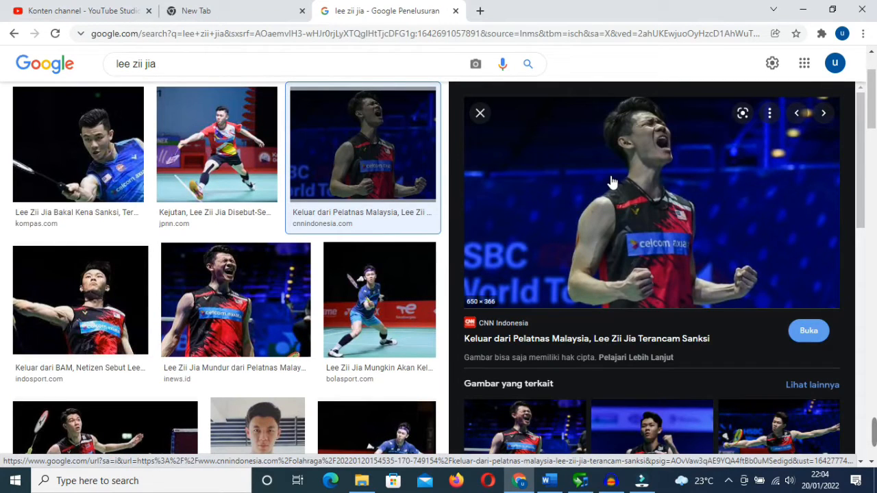
right_click(612, 181)
click(671, 331)
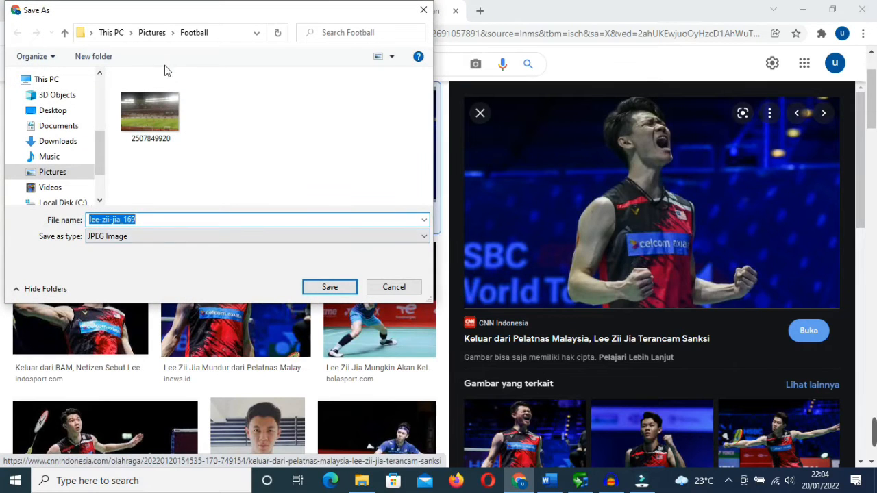
click(152, 32)
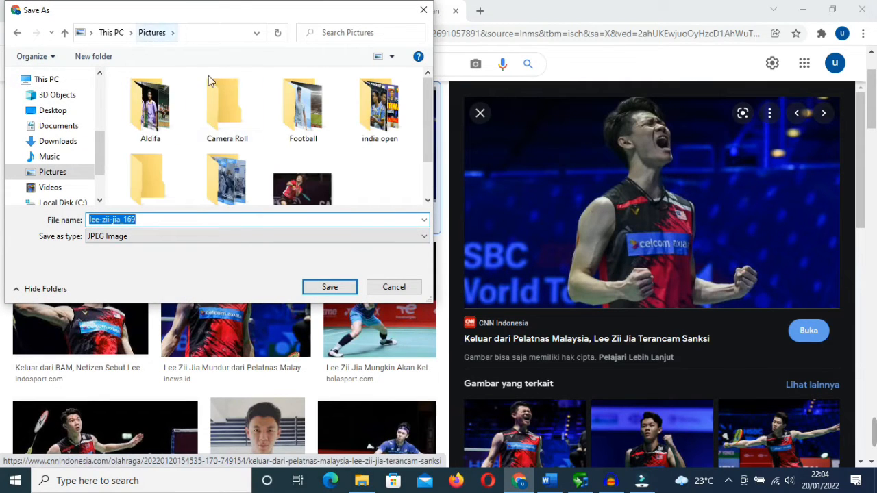
double_click(173, 119)
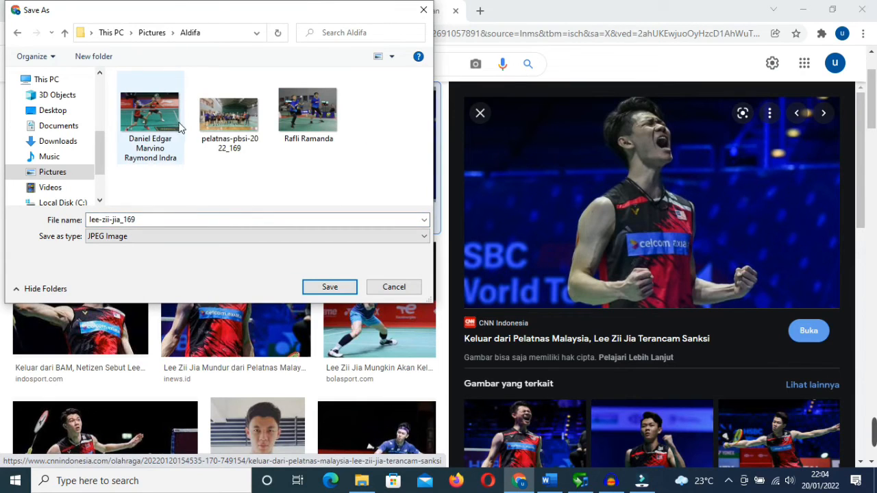
click(95, 58)
text(lee zii jia)
key(Return)
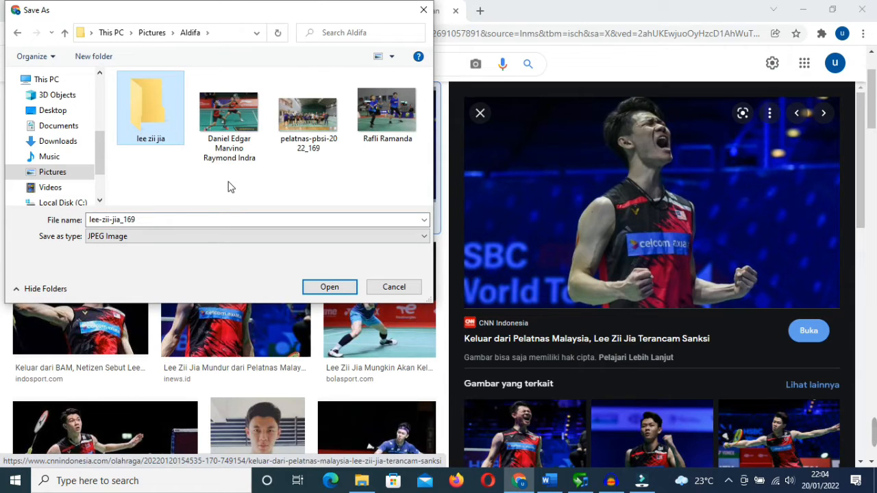
key(Return)
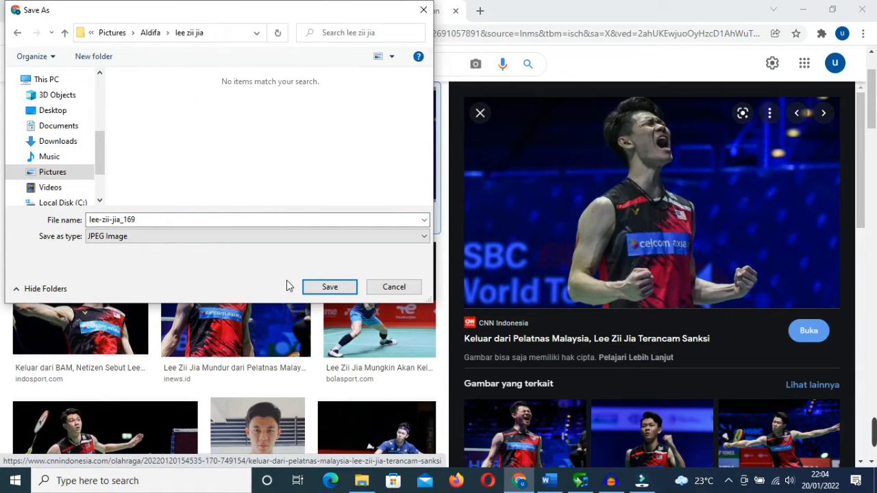
click(326, 287)
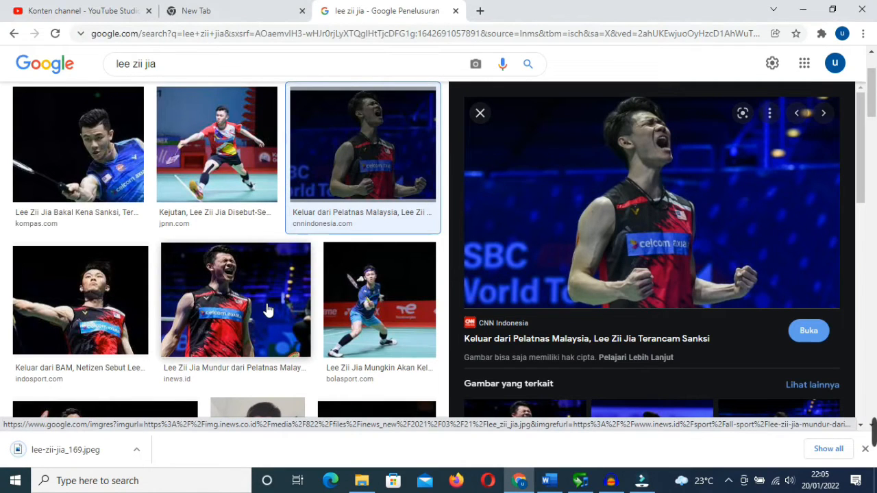
Step: Save the iNews photo of Lee Zii Jia shouting as lee_zii_jia in the lee zii jia folder
click(267, 310)
right_click(591, 216)
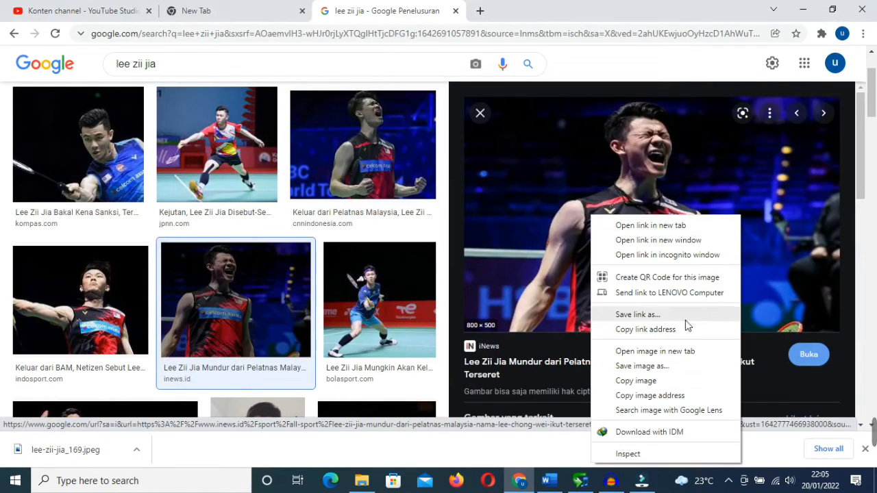
click(648, 368)
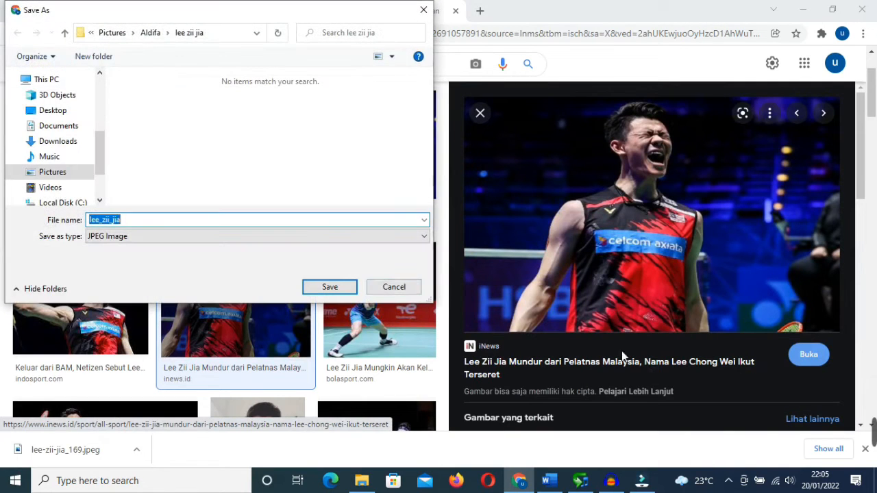
click(329, 287)
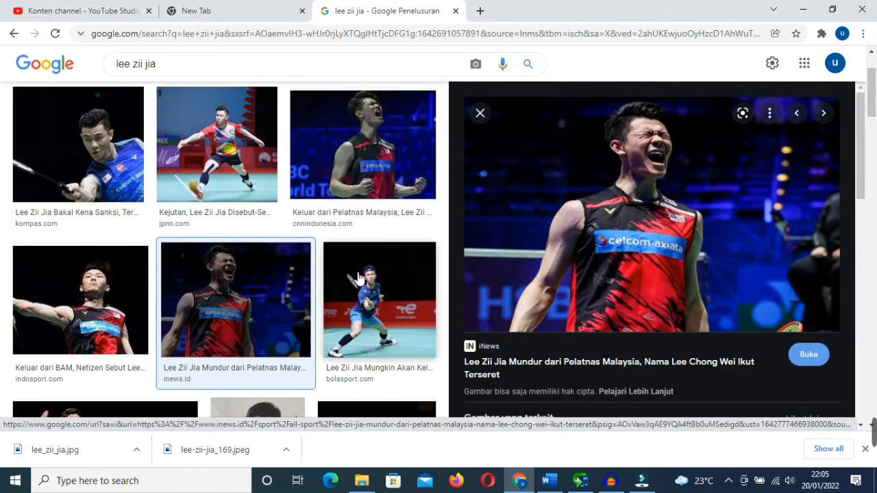
Step: Save the JPNN.com photo of Lee Zii Jia lunging for the shuttle under its suggested name in the lee zii jia folder
click(226, 147)
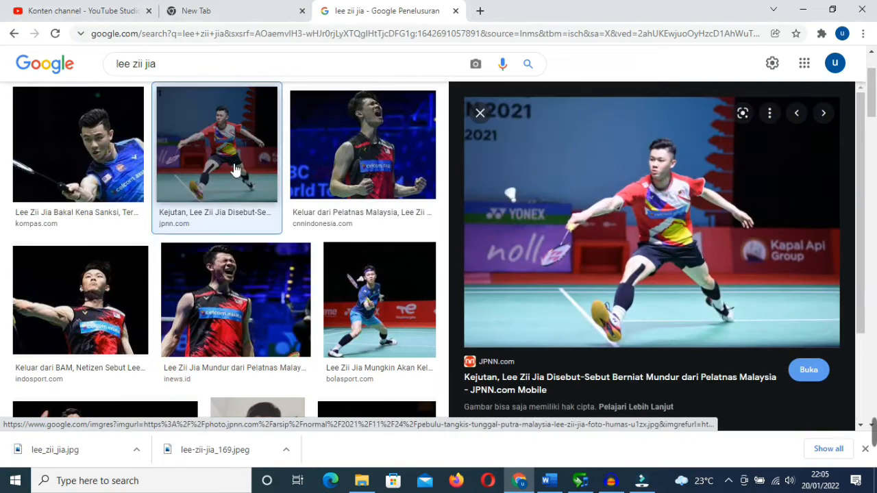
right_click(590, 215)
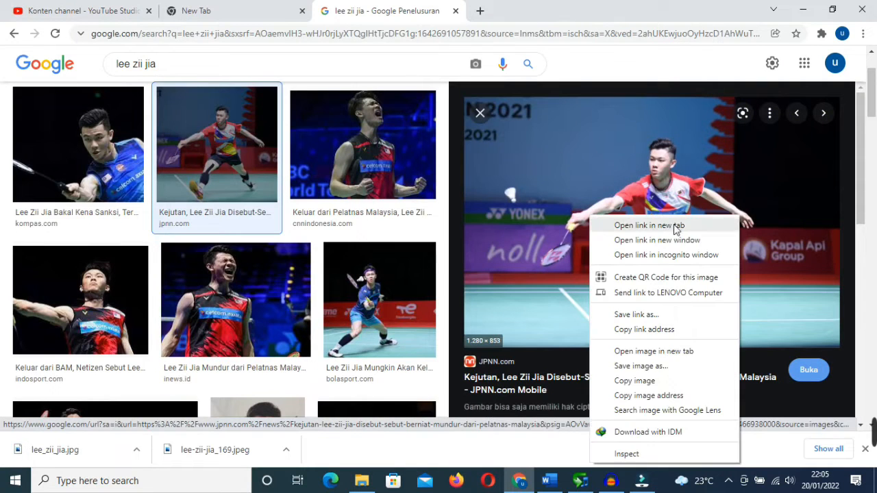
click(644, 367)
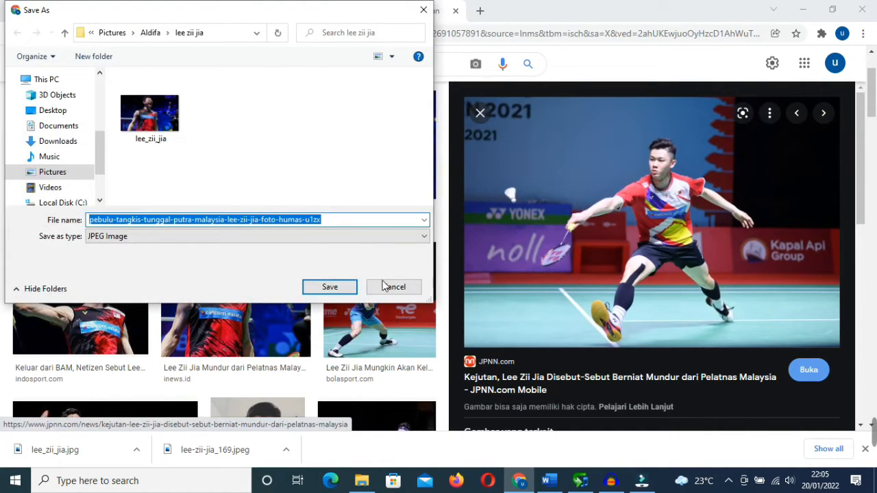
click(349, 293)
Step: Open the Indosport photo of Lee Zii Jia with his racket raised and bring up its save options
scroll(350, 293, down, 4)
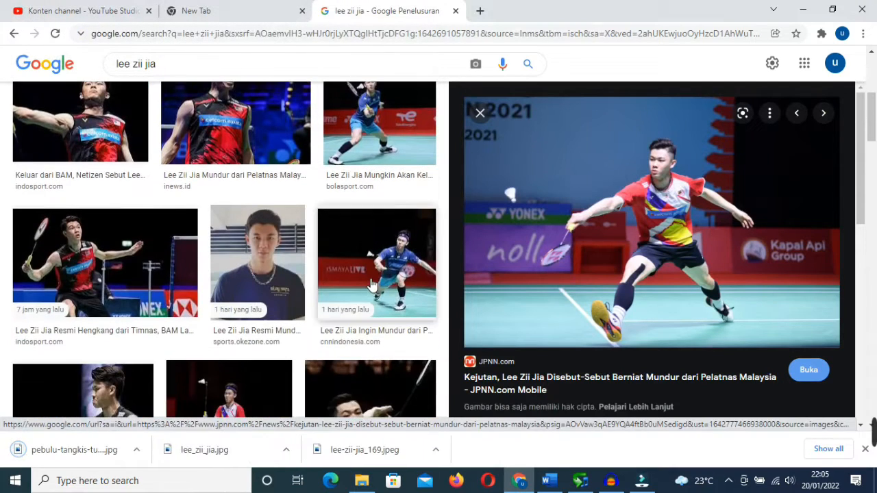
click(154, 216)
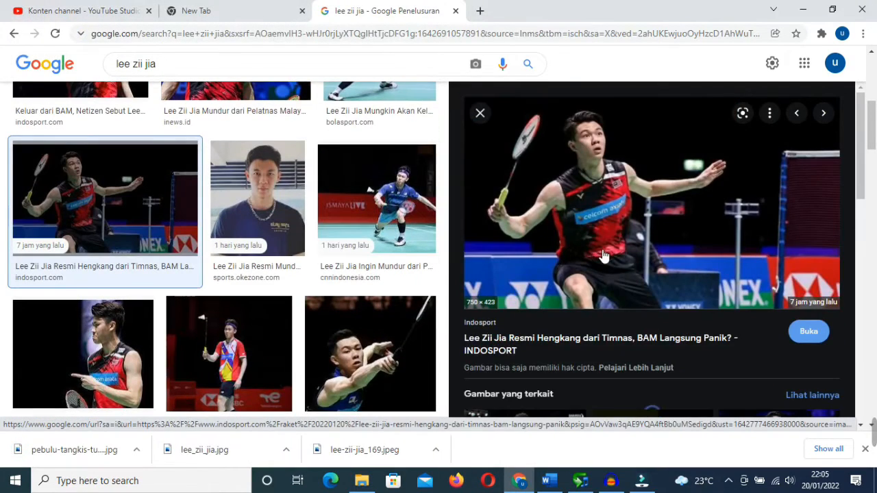
right_click(595, 200)
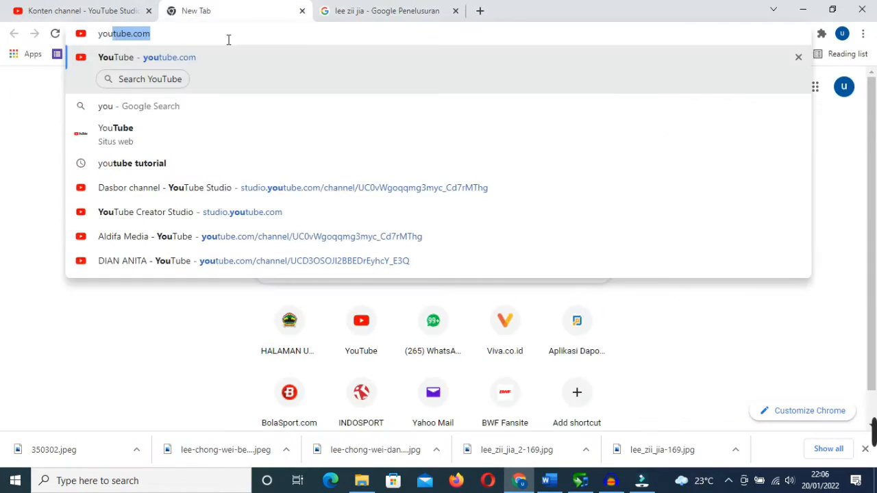
Step: Open YouTube, search for lee zii jia, and limit the results to Creative Commons videos
text(tub)
key(Return)
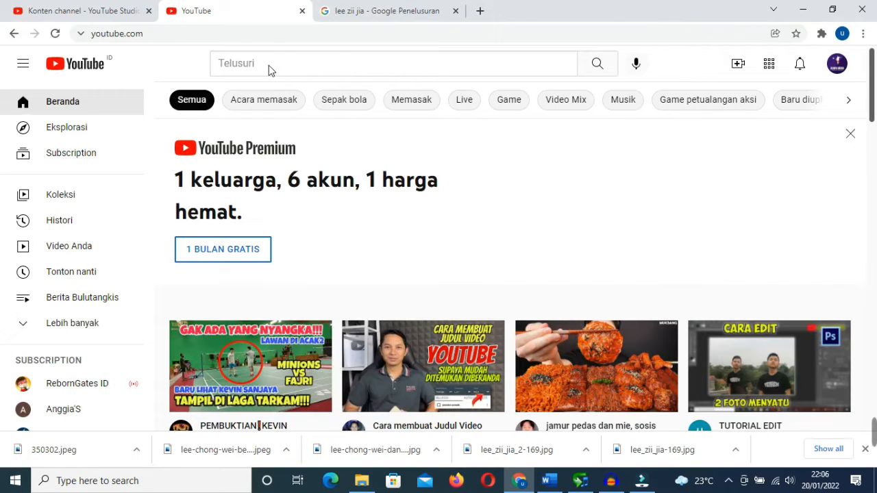
click(272, 68)
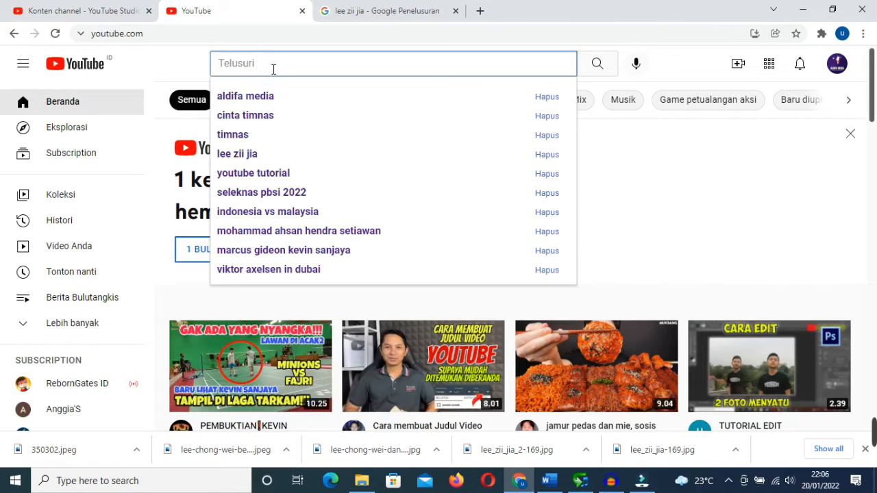
text(lee zii jia)
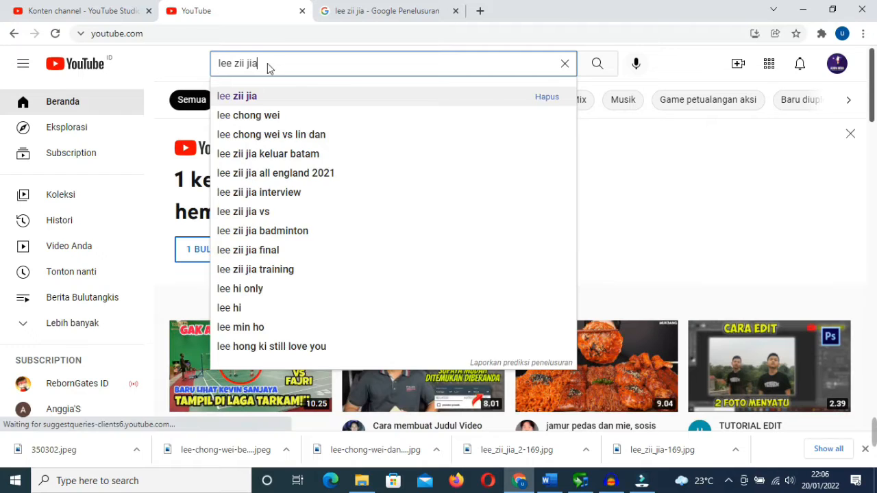
key(Return)
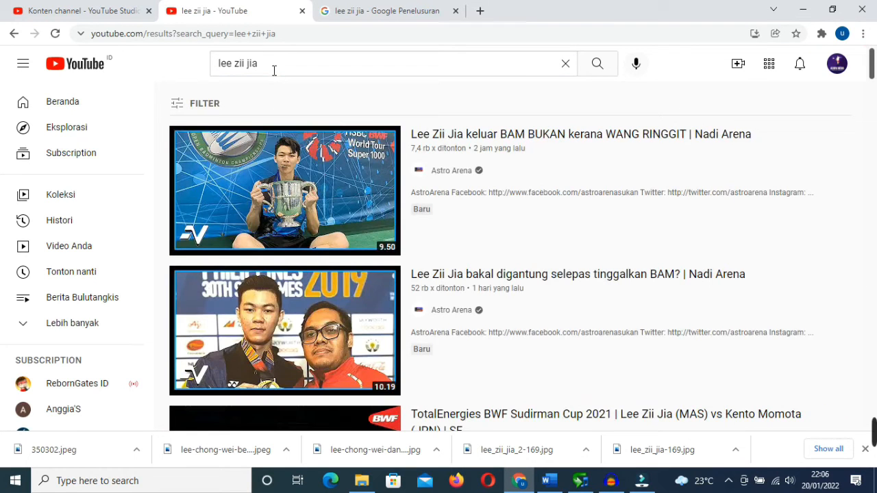
click(201, 108)
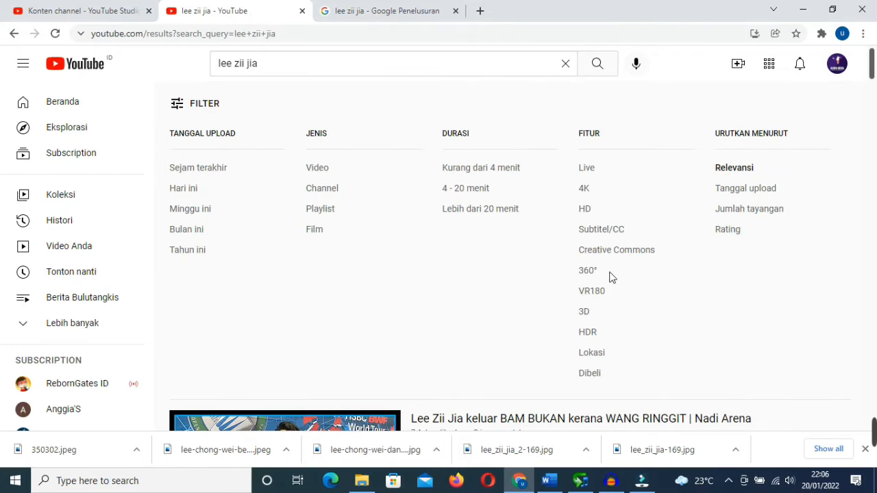
click(621, 250)
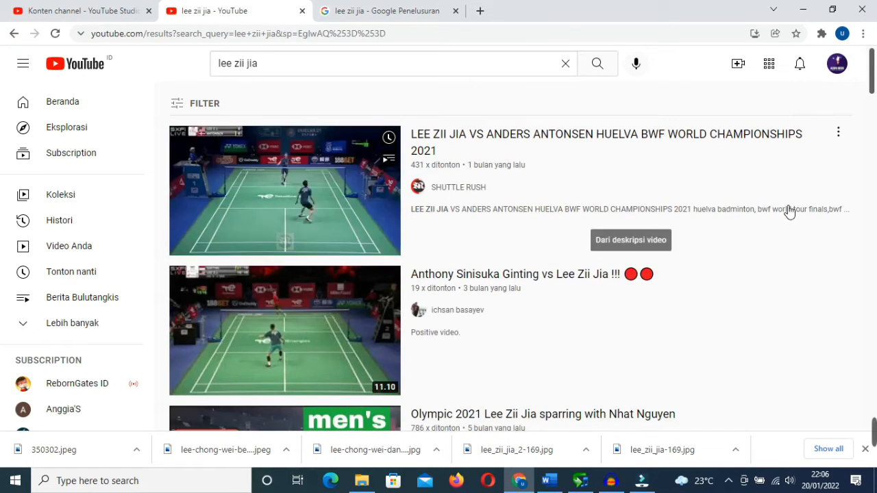
Step: Look through the Creative Commons search results for usable Lee Zii Jia match footage
scroll(791, 210, down, 2)
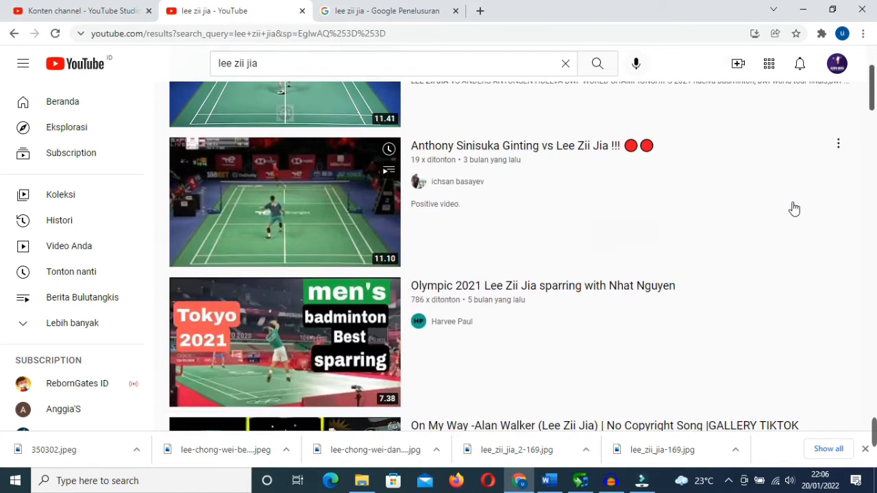
scroll(794, 208, down, 4)
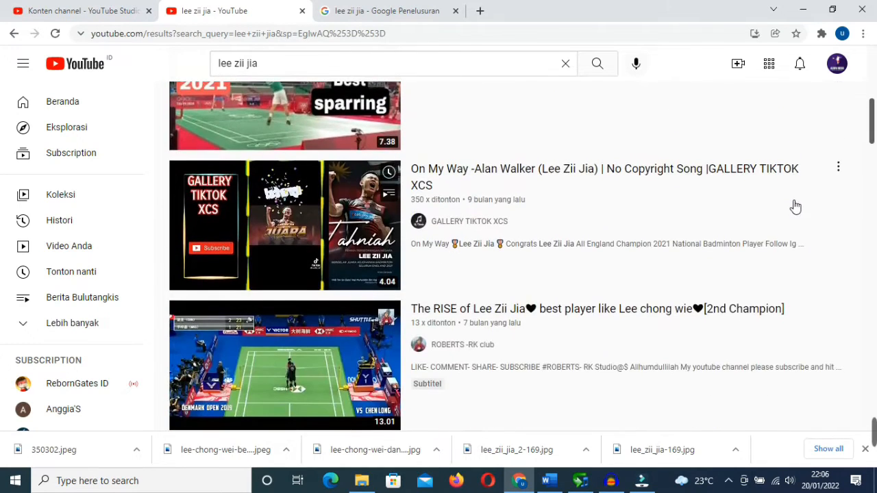
scroll(796, 207, down, 2)
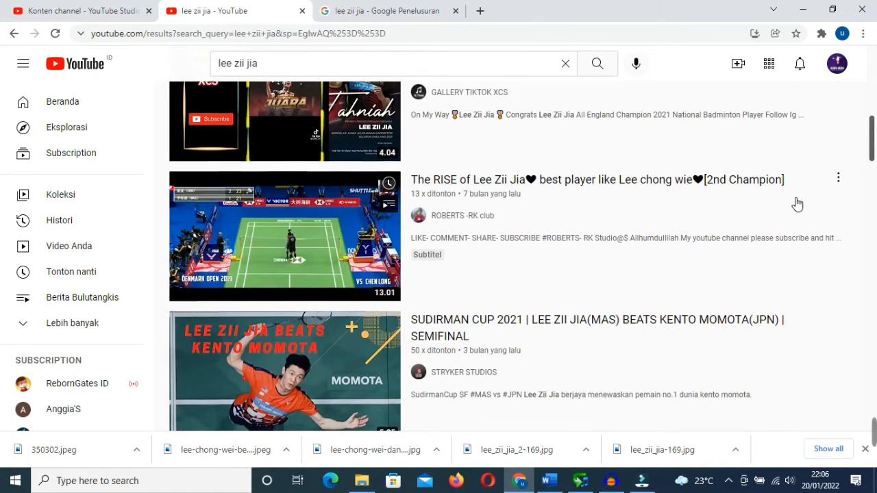
scroll(797, 203, down, 5)
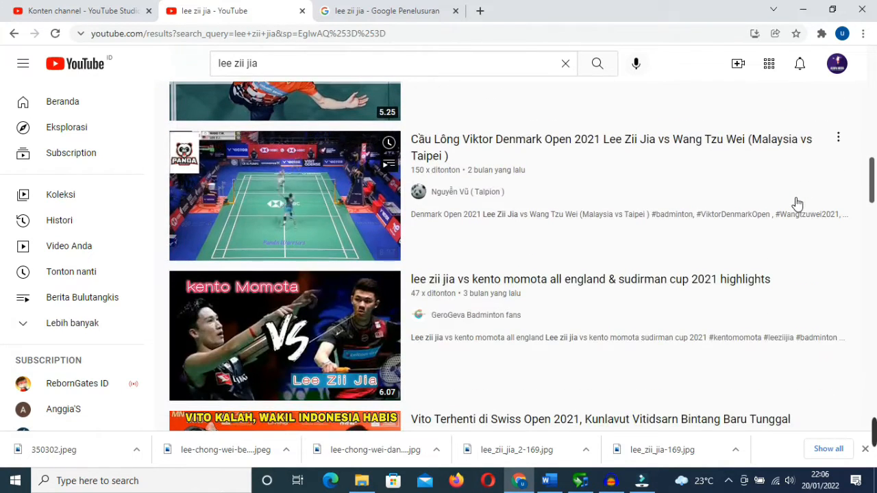
scroll(797, 204, down, 2)
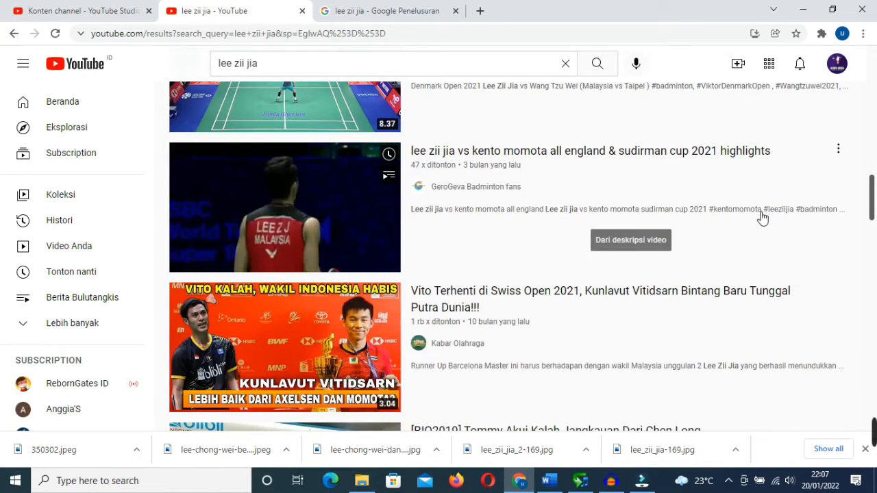
scroll(757, 214, down, 4)
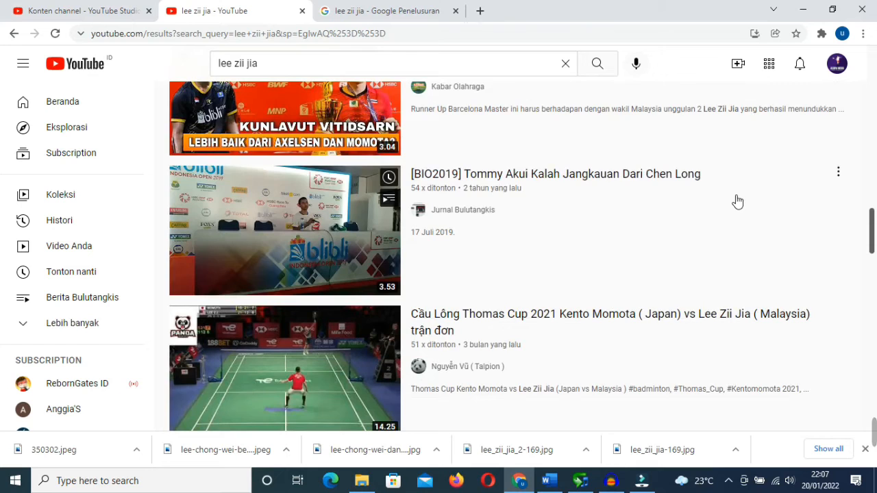
scroll(737, 201, down, 5)
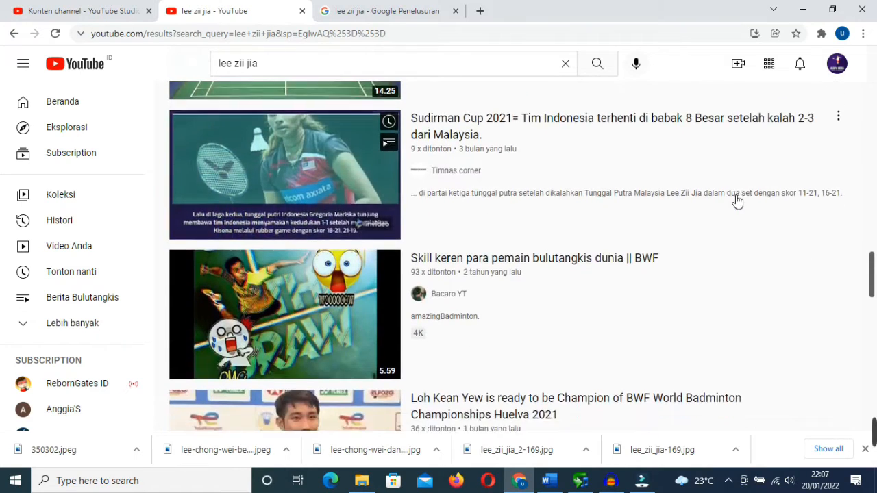
scroll(735, 200, down, 5)
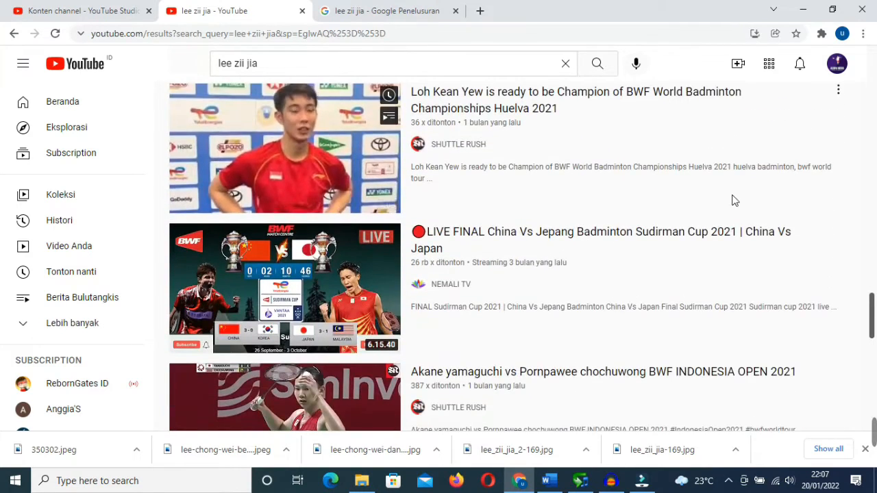
scroll(733, 200, down, 2)
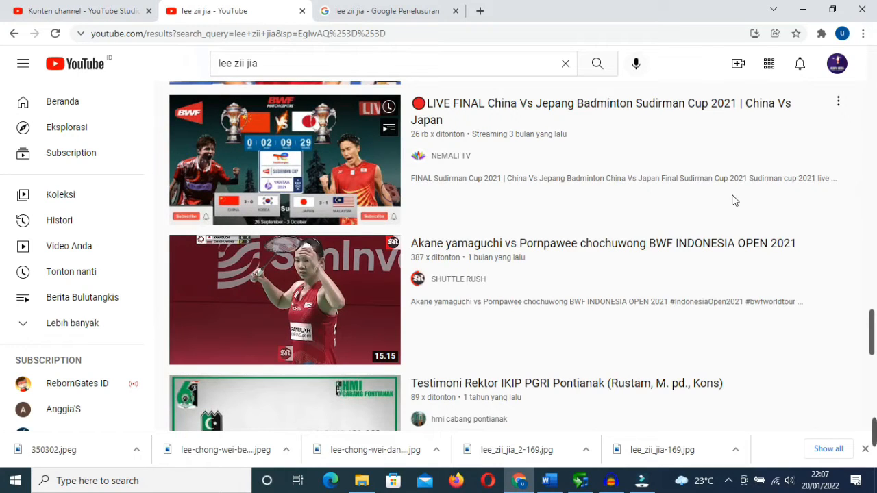
scroll(736, 200, up, 1)
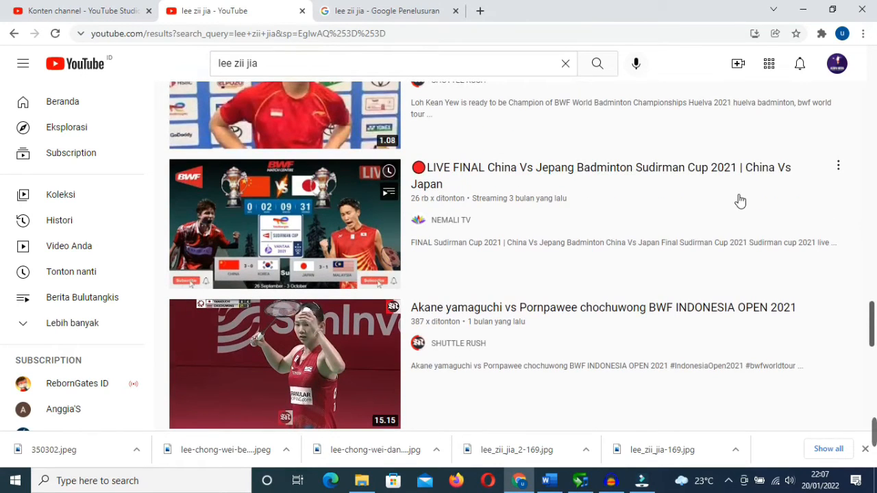
scroll(740, 200, up, 20)
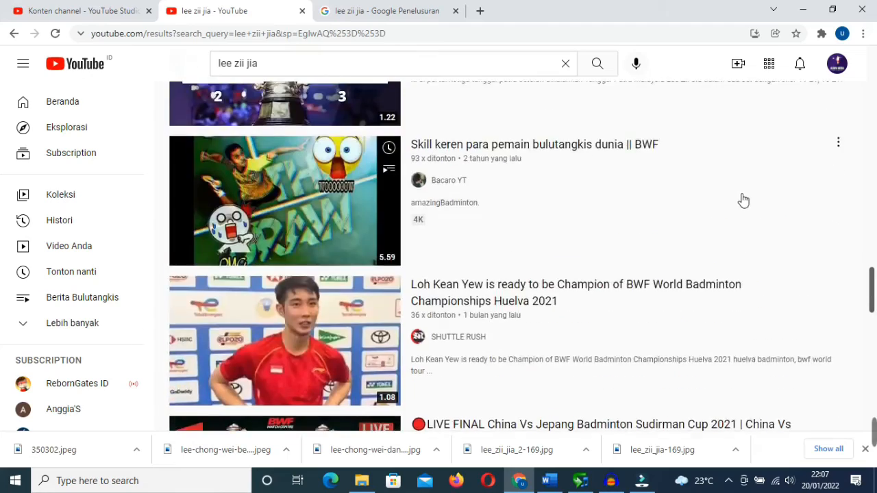
scroll(743, 199, up, 5)
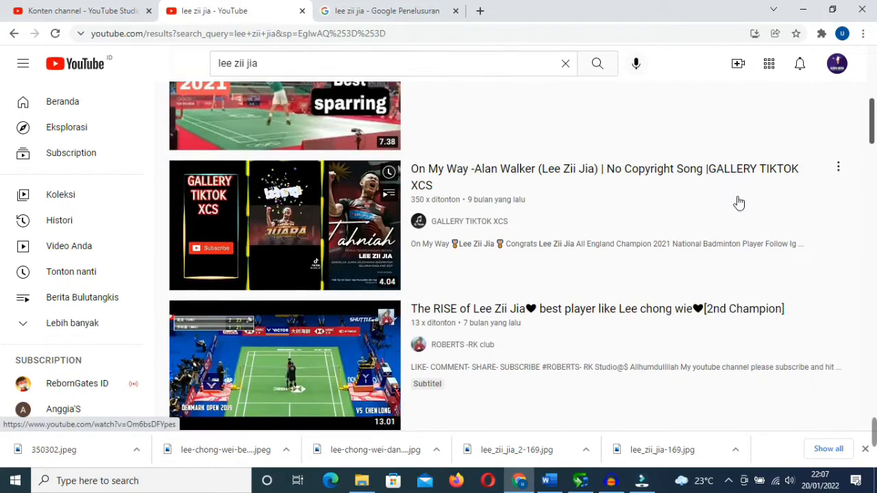
scroll(493, 216, up, 3)
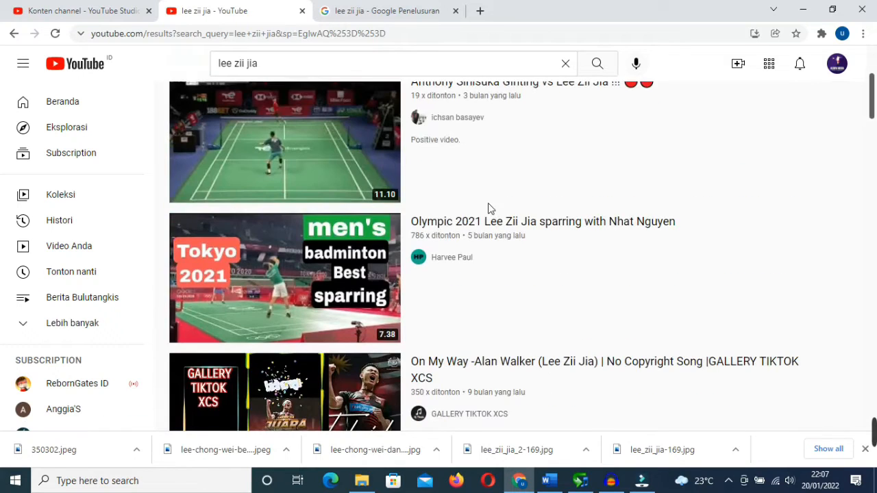
scroll(347, 248, up, 3)
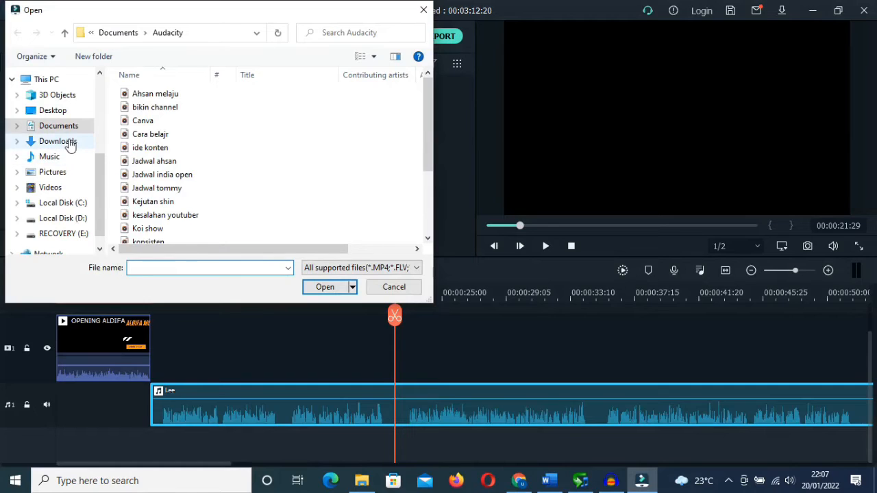
Step: Import all eight photos from Pictures > Aldifa > lee zii jia into the Filmora project media
click(68, 142)
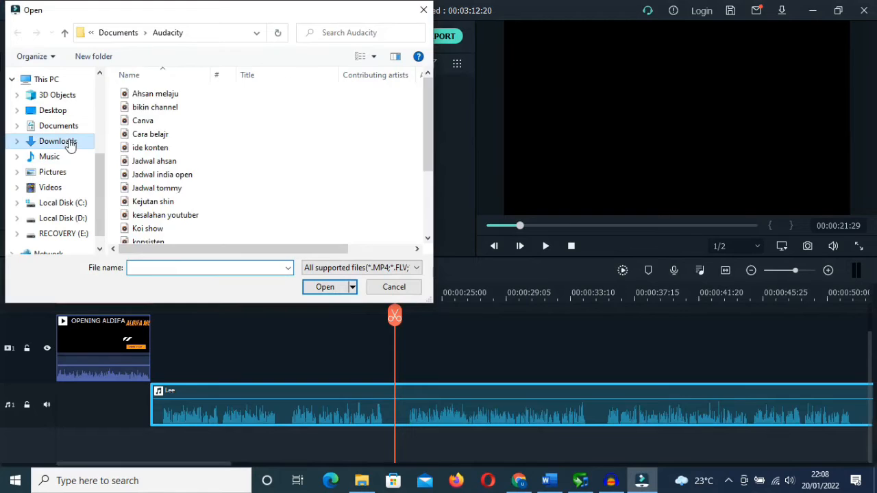
click(59, 175)
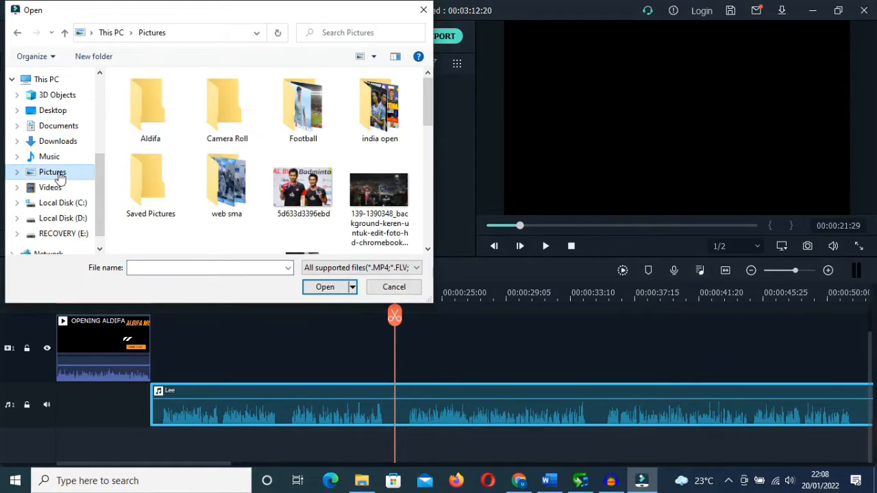
double_click(151, 108)
double_click(154, 110)
click(167, 118)
shift+click(368, 238)
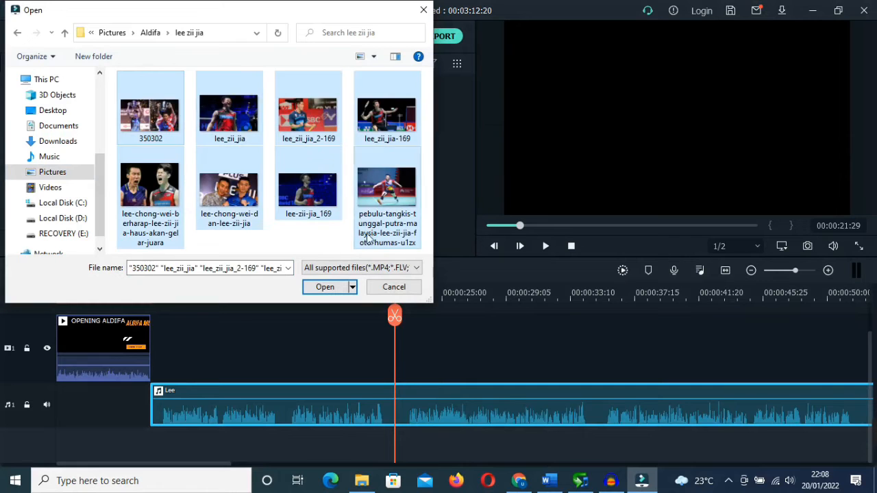
click(335, 289)
Step: Import the Choong Hann and LEE Zii Jia's Amazing Training videos from Downloads > Video into the project media
double_click(463, 199)
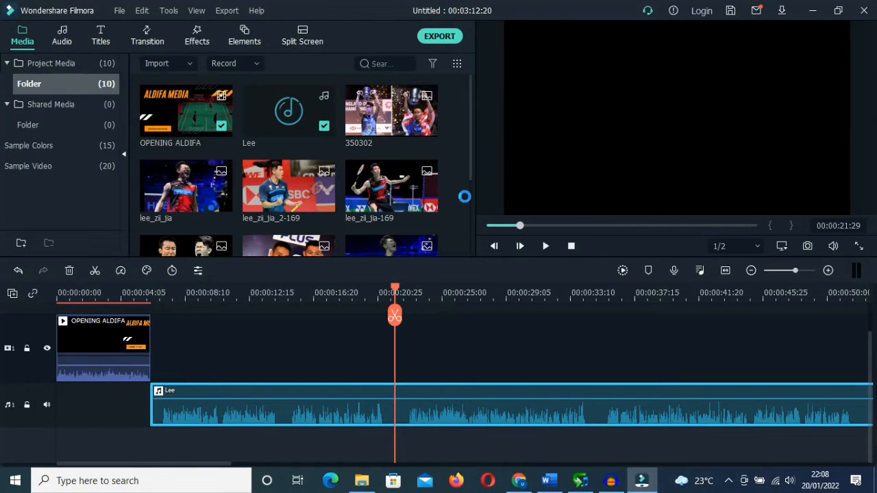
click(71, 144)
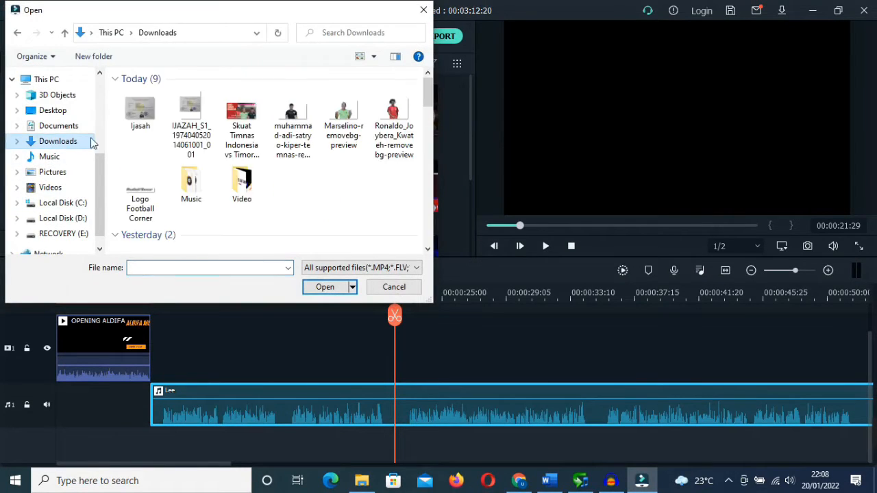
double_click(237, 186)
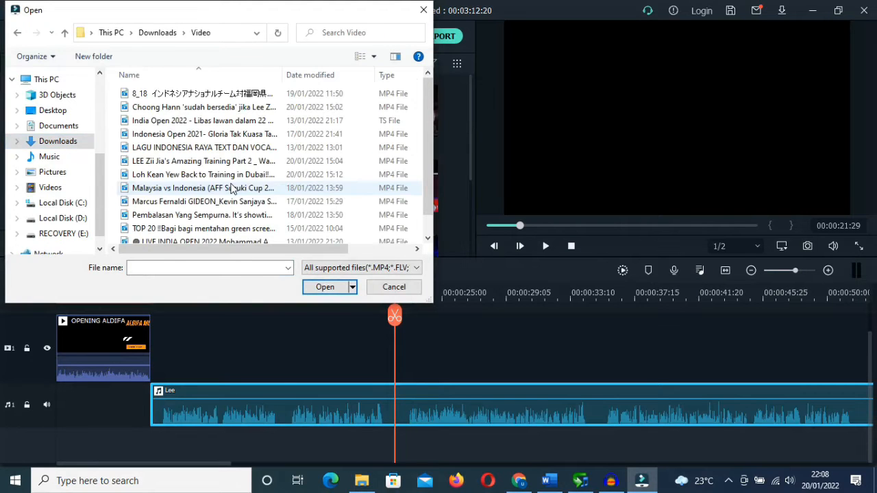
double_click(240, 162)
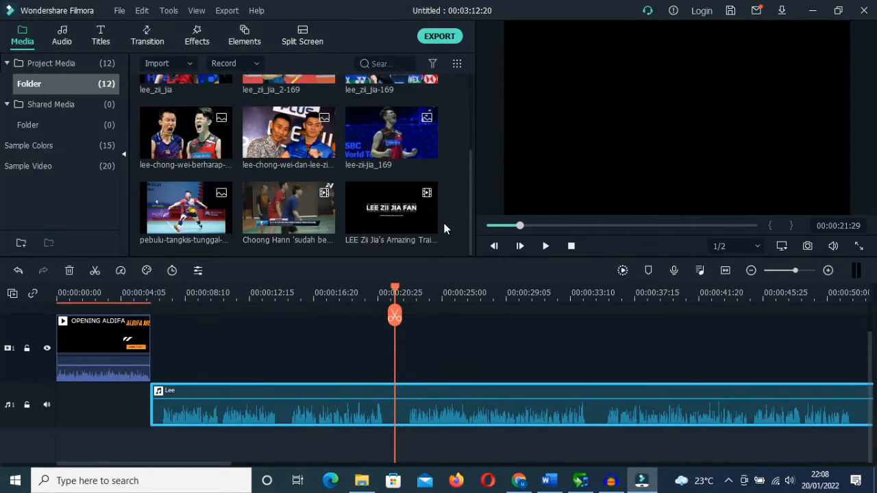
Step: Play the Lee voice-over from the end of the opening clip and pause at 00:00:12:29
click(154, 293)
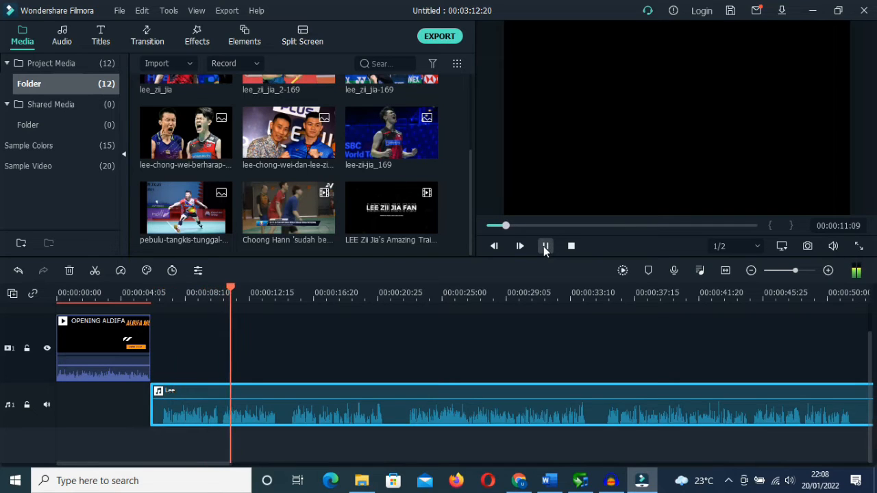
click(545, 247)
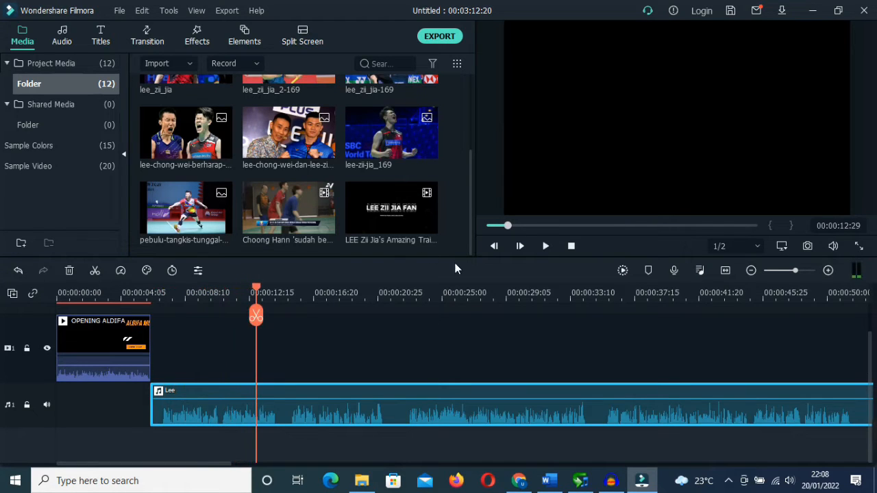
Step: Switch to Chrome and search Google Images for bam malaysia in the existing image search
click(519, 481)
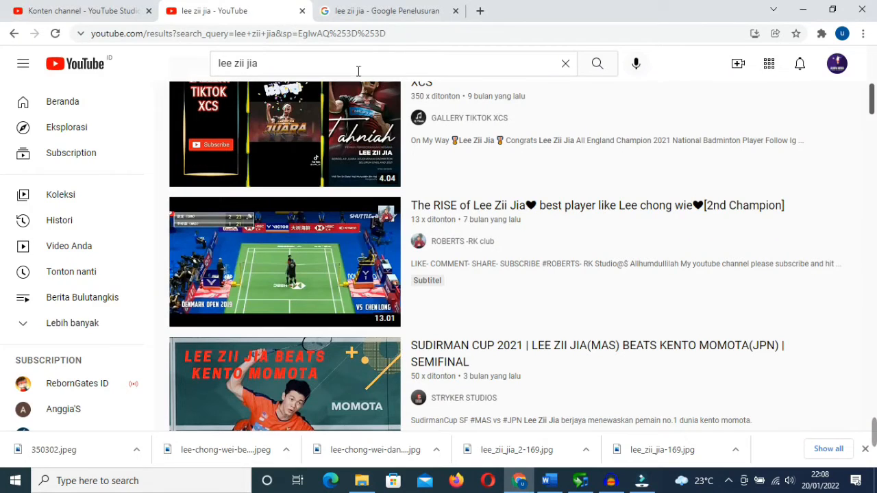
click(369, 14)
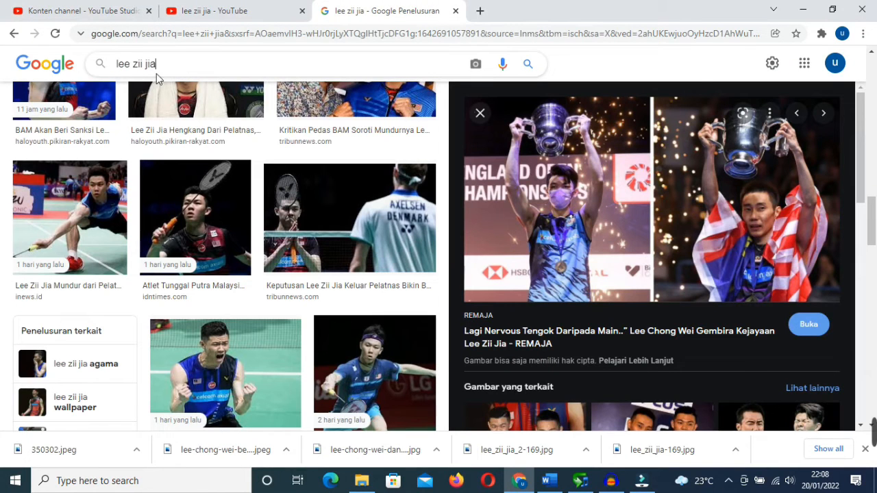
drag(169, 66, 119, 64)
text(bam)
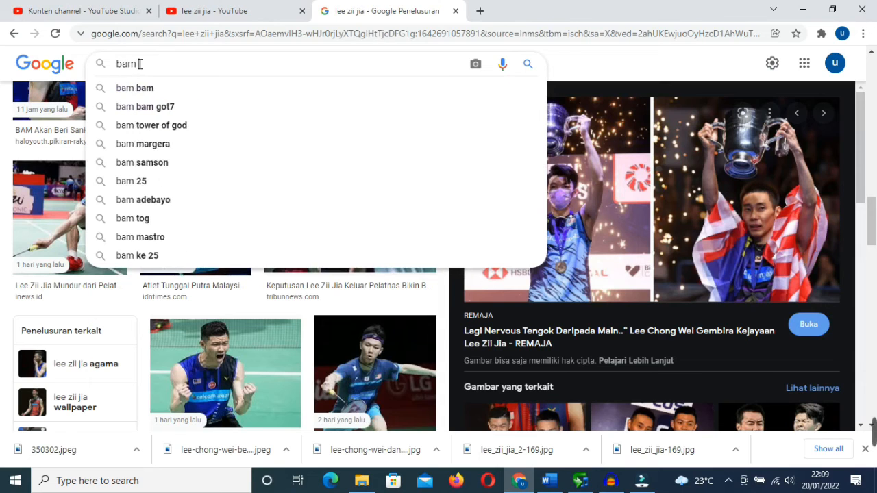
text( malaysia)
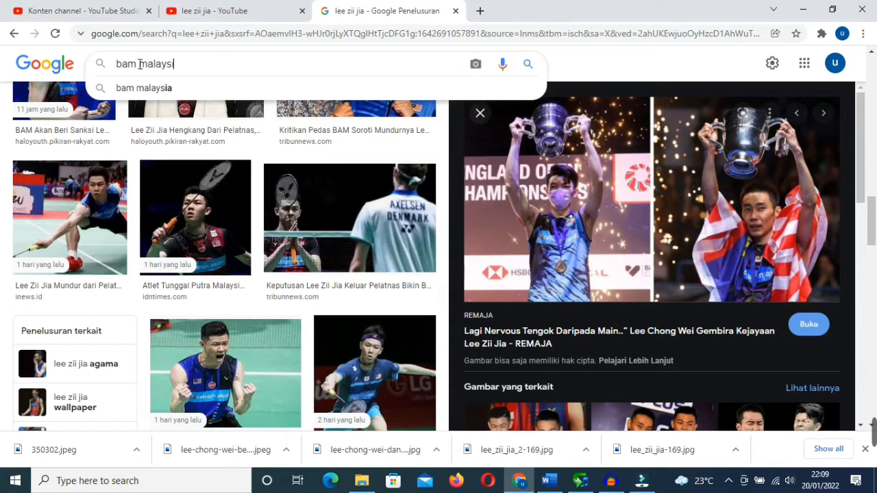
key(Return)
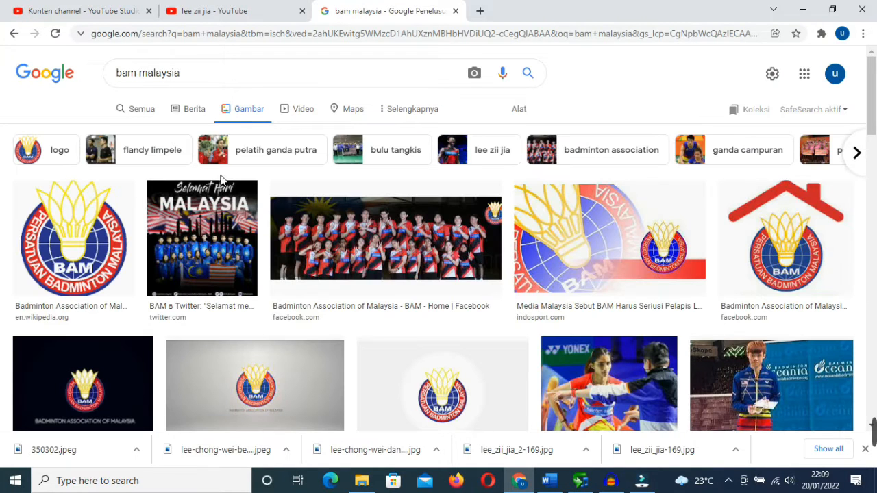
scroll(623, 247, down, 1)
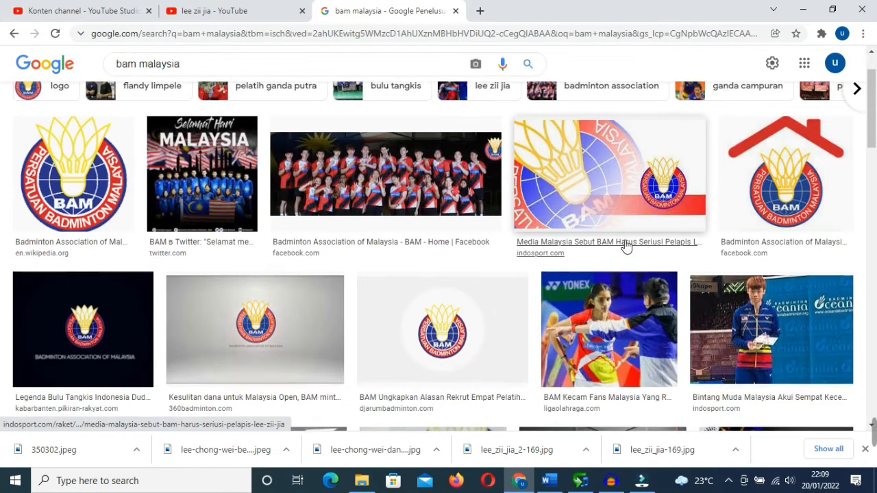
Step: Open the grey BAM logo image from 360badminton.com in the bam malaysia image results
click(281, 338)
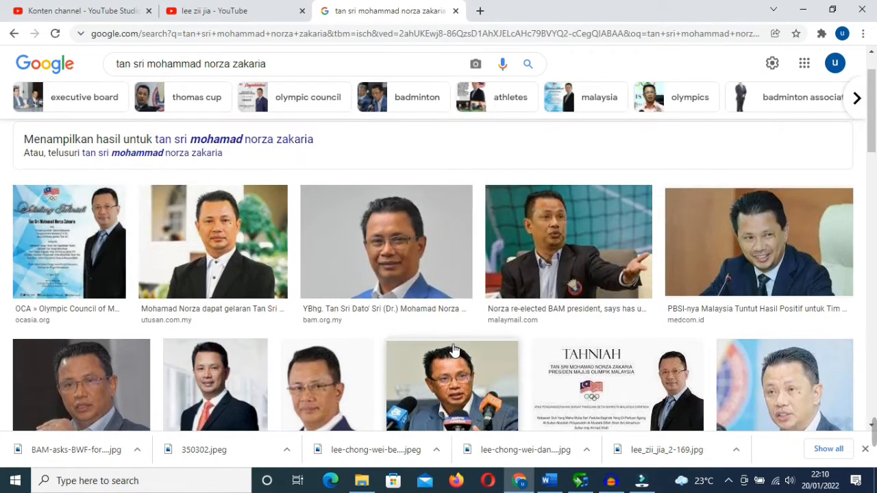
Step: Save the Malay Mail photo of Norza Zakaria as 2903_norza_zakaria in Pictures > Aldifa > lee zii jia
click(601, 233)
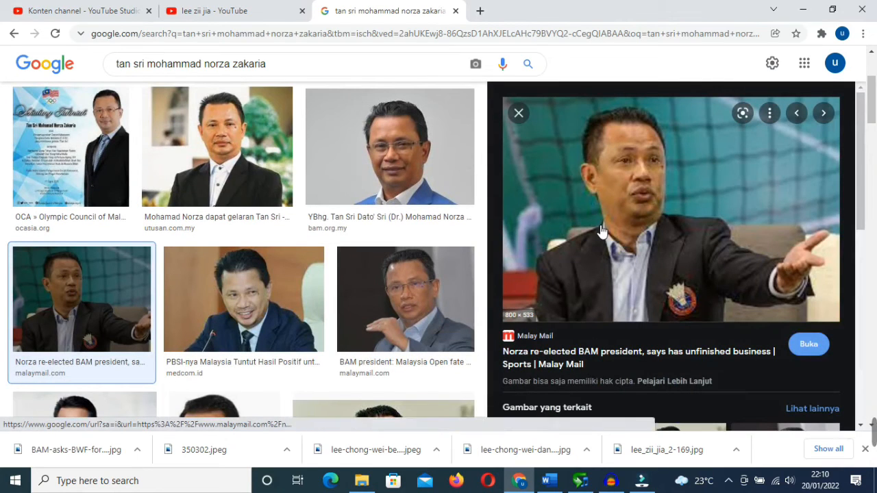
right_click(693, 186)
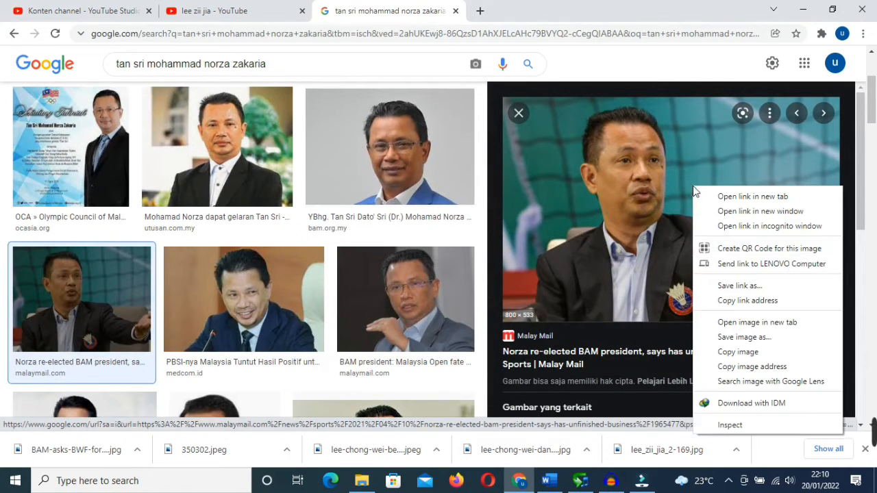
click(765, 338)
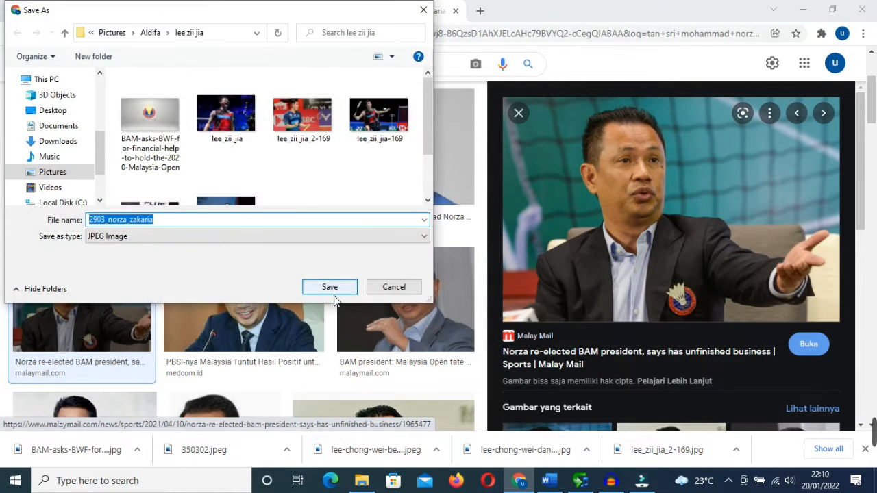
click(333, 293)
Step: Save the New Straits Times photo captioned "Norza wins OCM presidency unopposed" under its suggested file name
scroll(274, 267, down, 4)
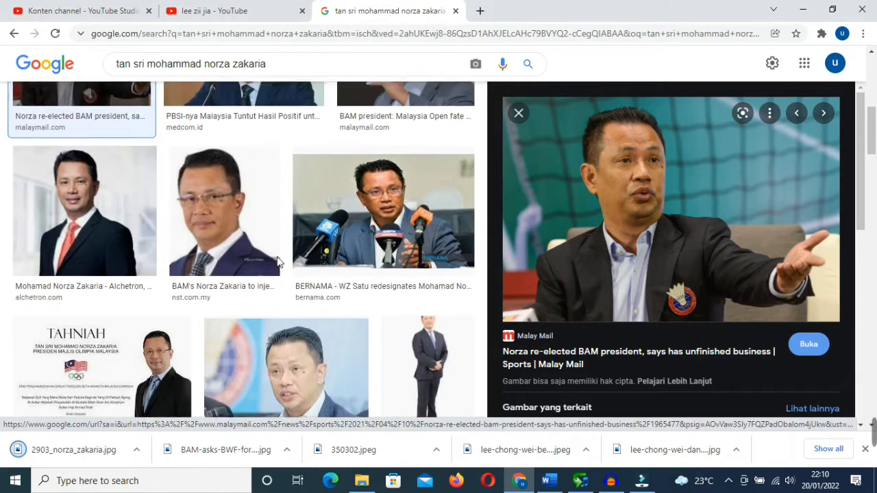
scroll(277, 260, down, 7)
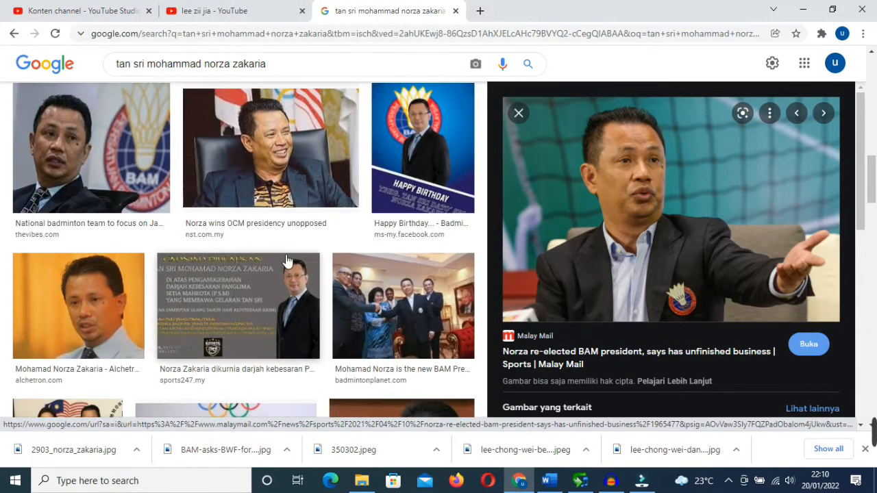
click(291, 194)
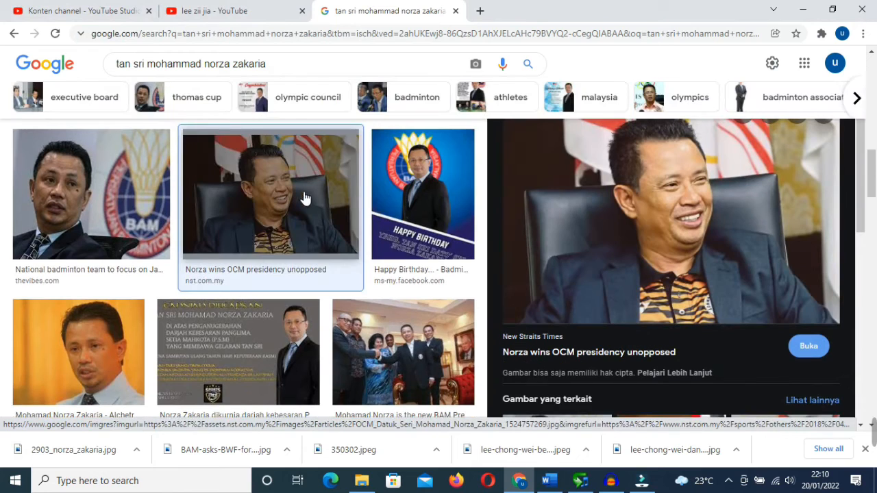
right_click(588, 210)
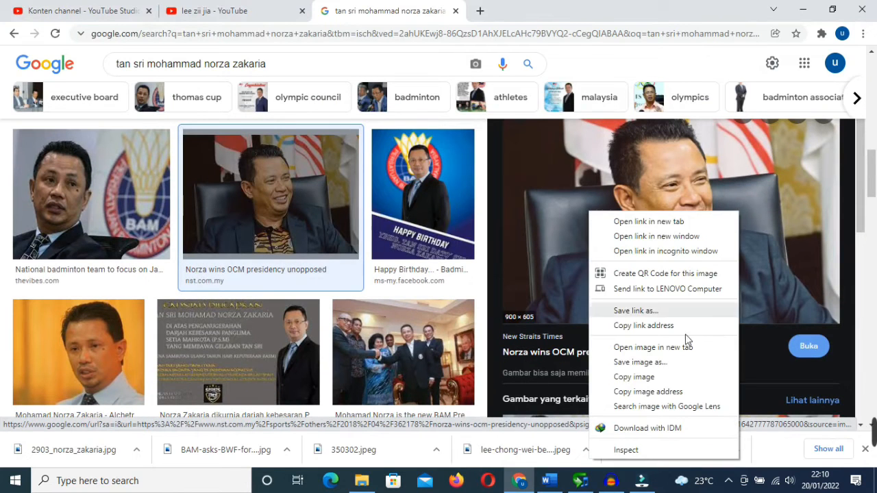
click(640, 362)
click(340, 292)
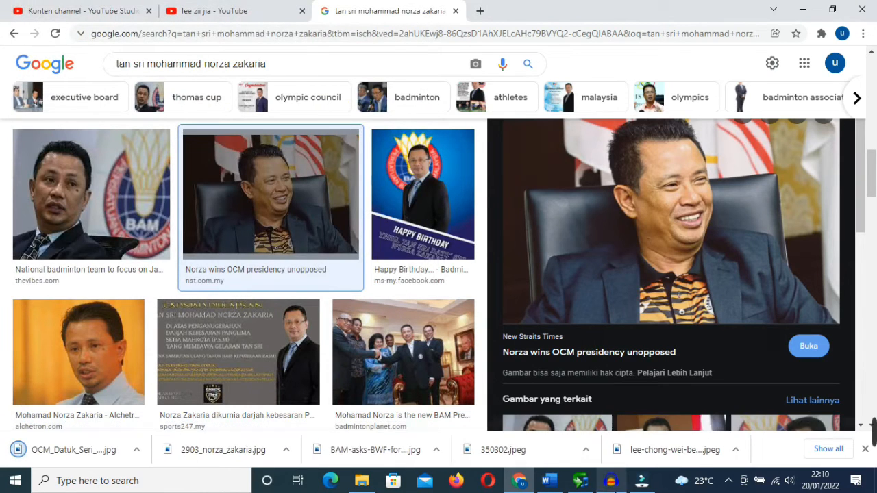
Step: Switch to Filmora, play the Lee voice-over from 00:00:06:17 and pause at 00:00:10:10
click(643, 481)
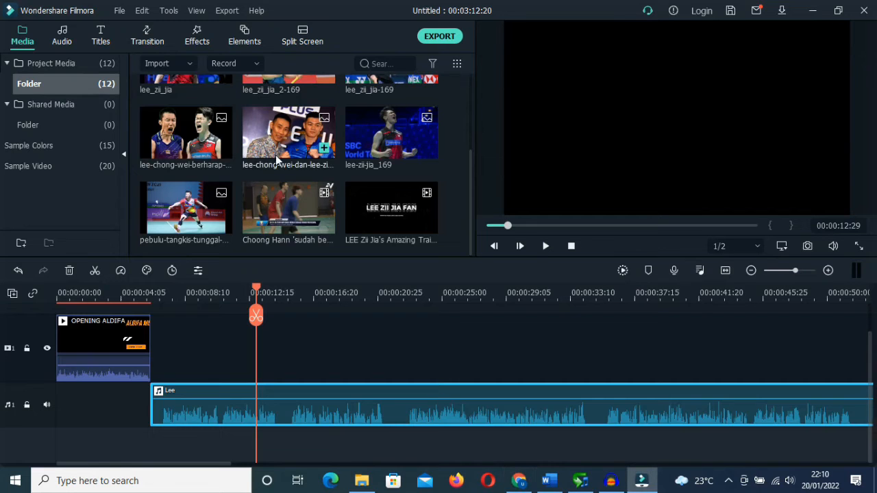
click(159, 301)
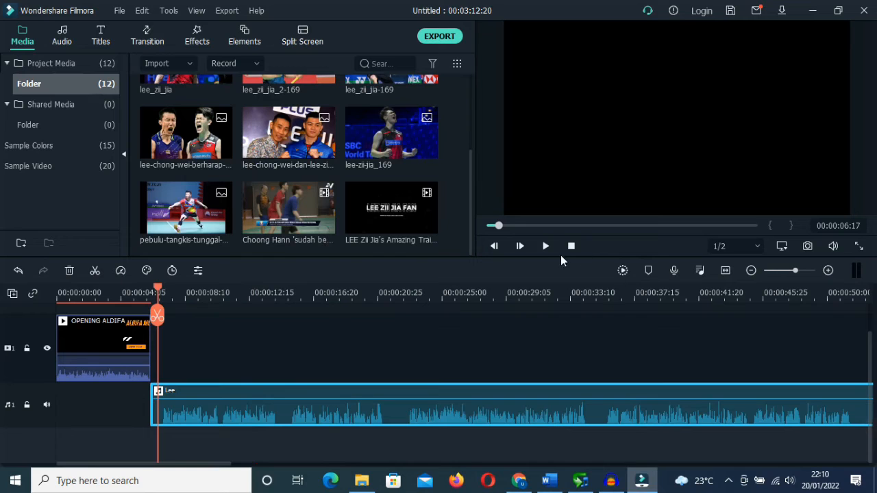
click(546, 246)
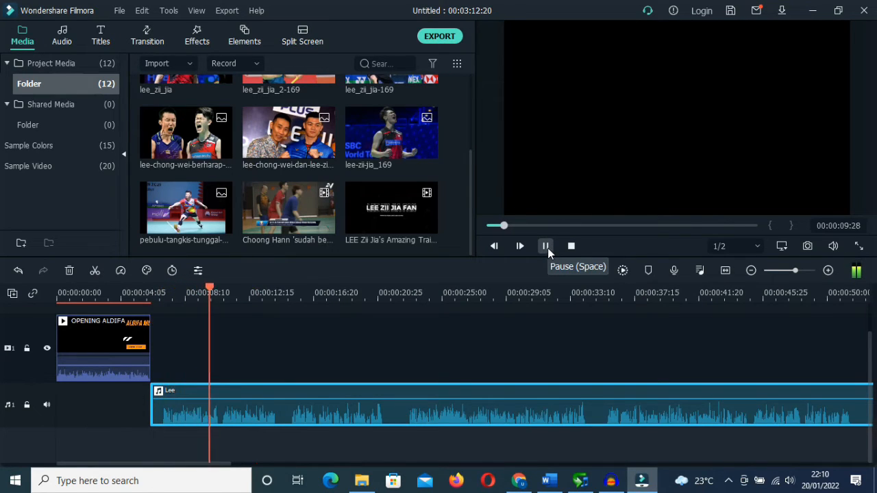
click(546, 246)
Step: Preview the LEE Zii Jia's Amazing Training video around 00:00:42 and the start of the Choong Hann video from the project media
scroll(393, 251, up, 3)
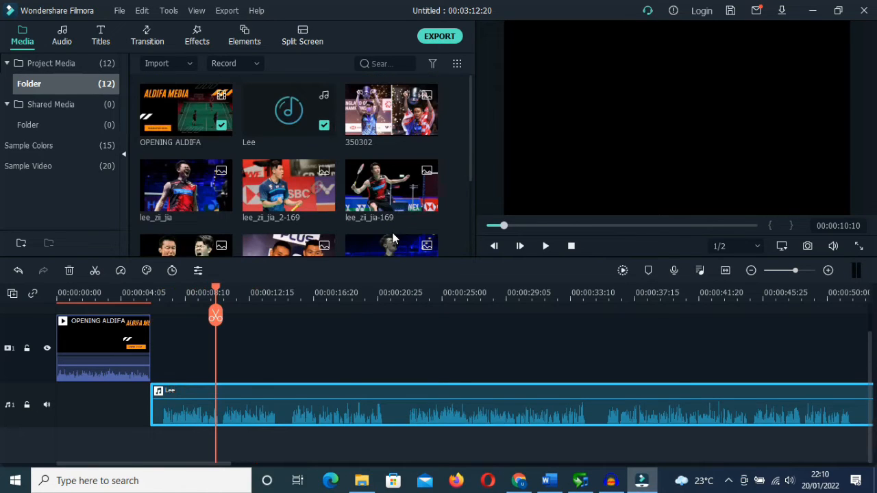
scroll(395, 236, down, 3)
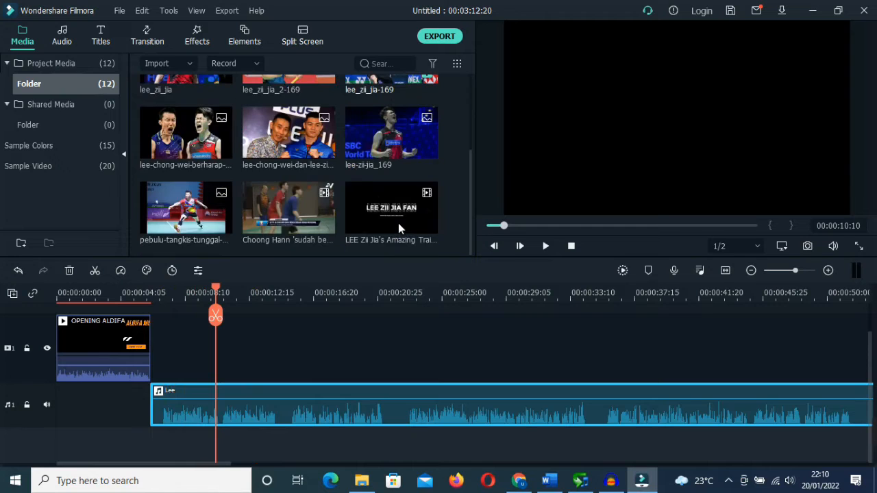
mouse_move(397, 222)
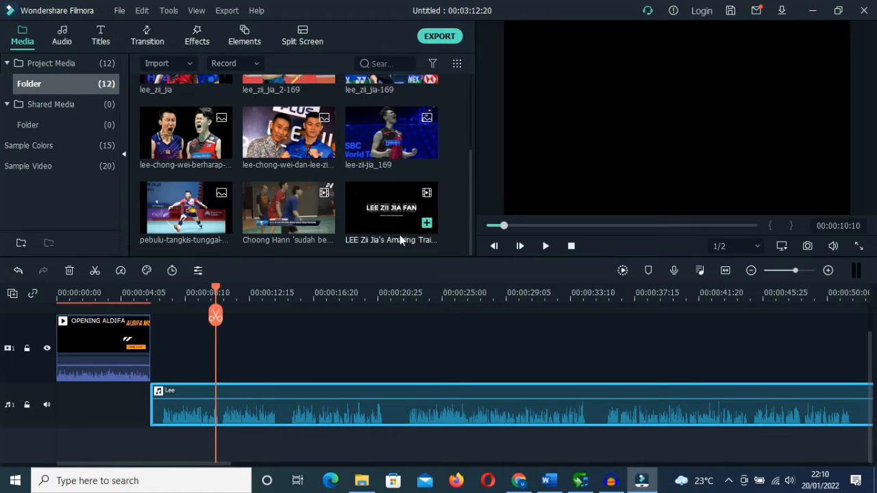
double_click(363, 229)
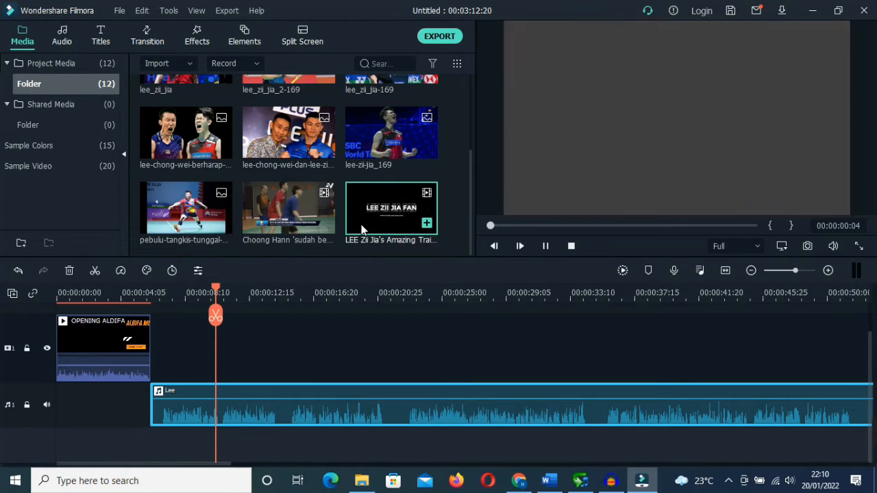
click(510, 225)
click(546, 249)
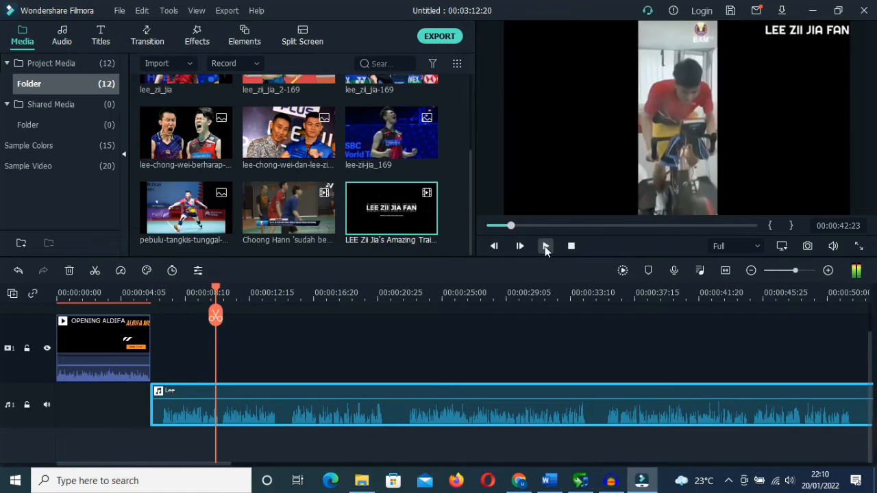
double_click(304, 211)
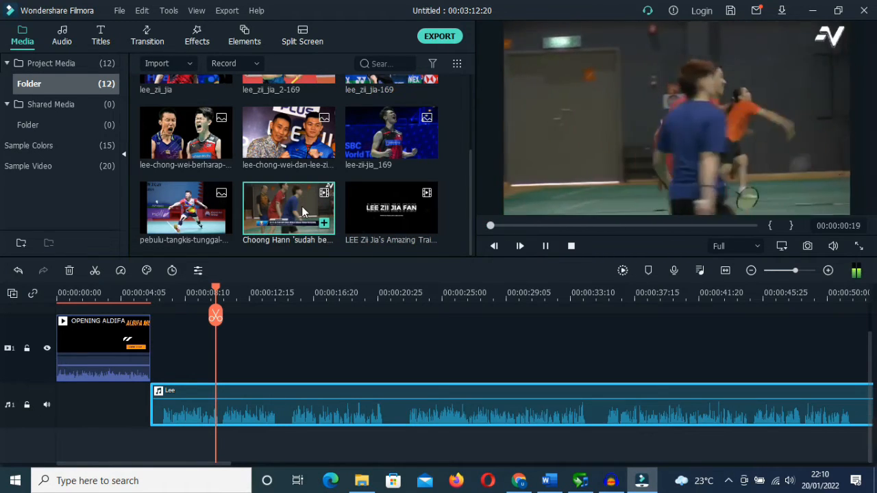
Step: Place the Choong Hann video directly after the opening clip on video track 1 and mute its audio
drag(304, 211, 162, 355)
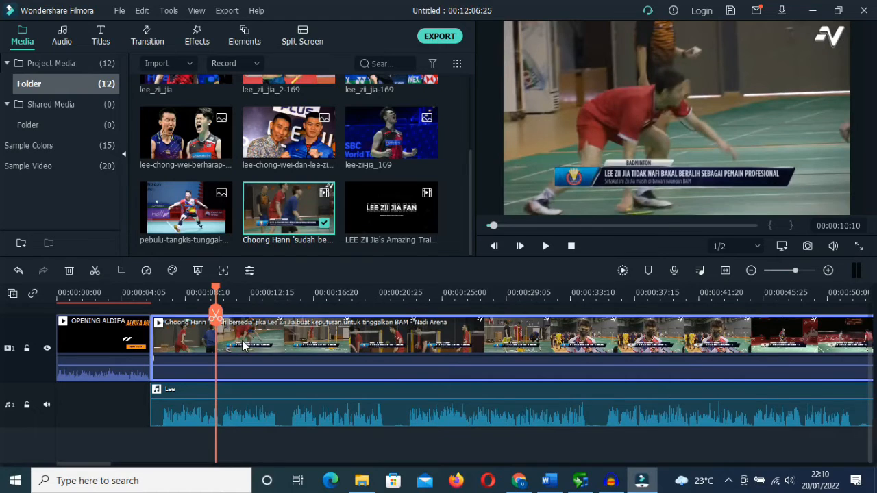
right_click(244, 344)
click(285, 363)
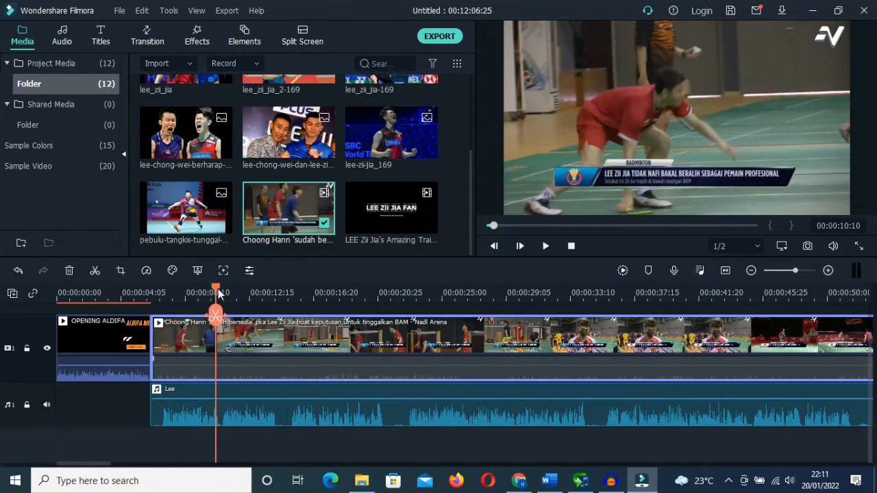
Step: Split only the Choong Hann clip at 00:00:09:08, undoing the voice-over split, and move its second part to start at about 00:00:17
drag(226, 291, 200, 293)
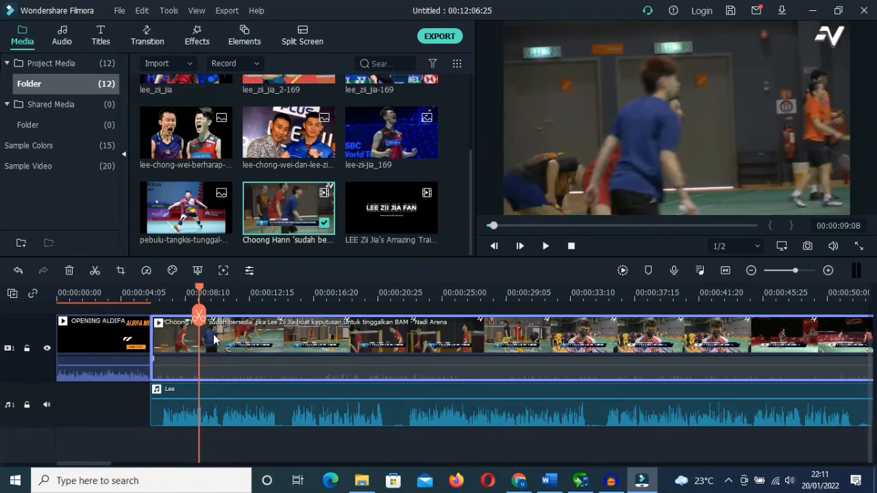
key(ctrl+b)
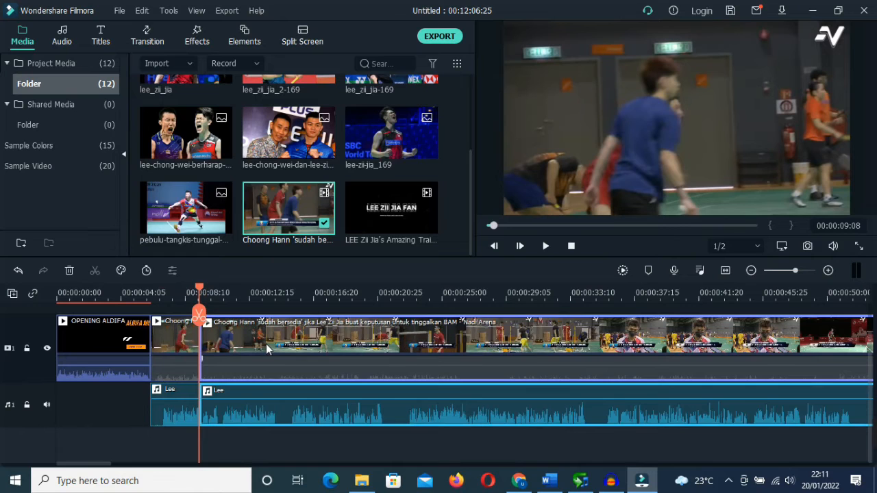
key(ctrl+z)
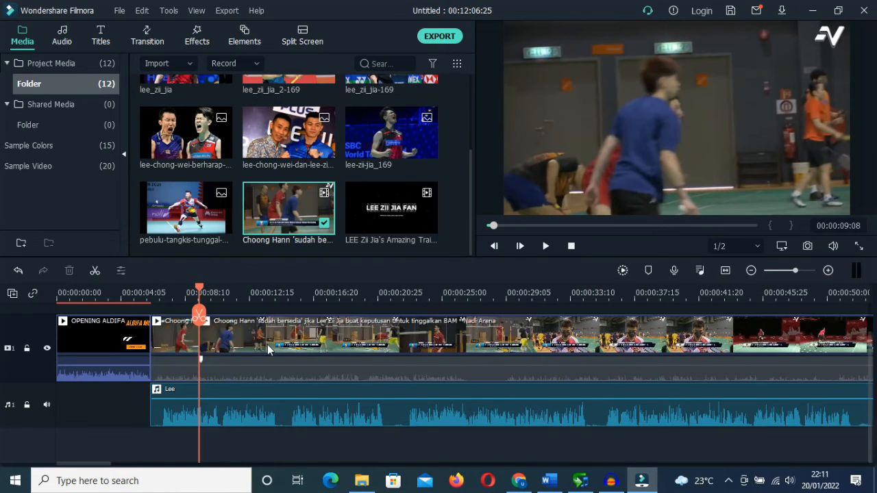
drag(269, 347, 380, 352)
Step: Crop the first Choong Hann piece at 16:9 to 1137 x 640, leaving the channel logo outside the frame
click(171, 292)
click(186, 343)
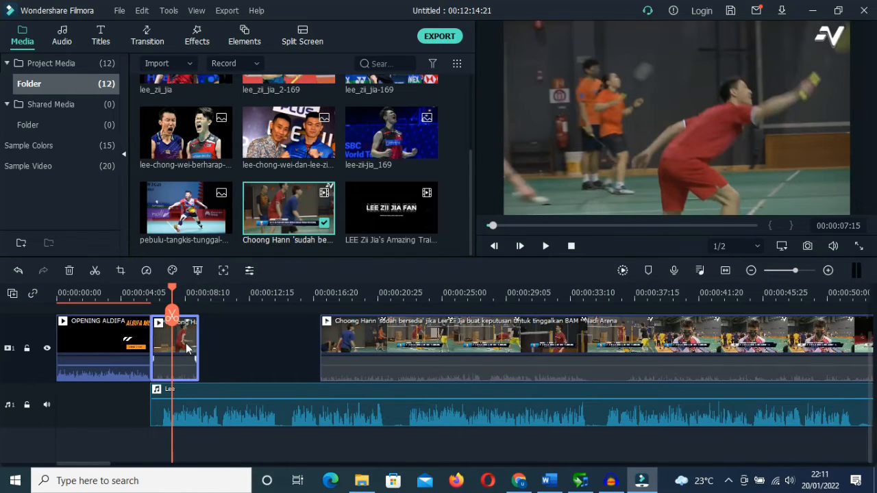
click(122, 271)
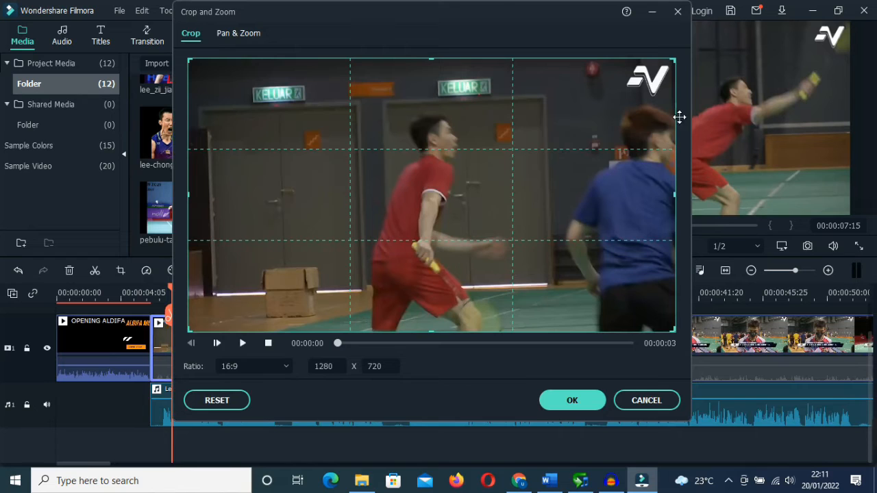
drag(677, 64, 622, 90)
drag(607, 156, 599, 138)
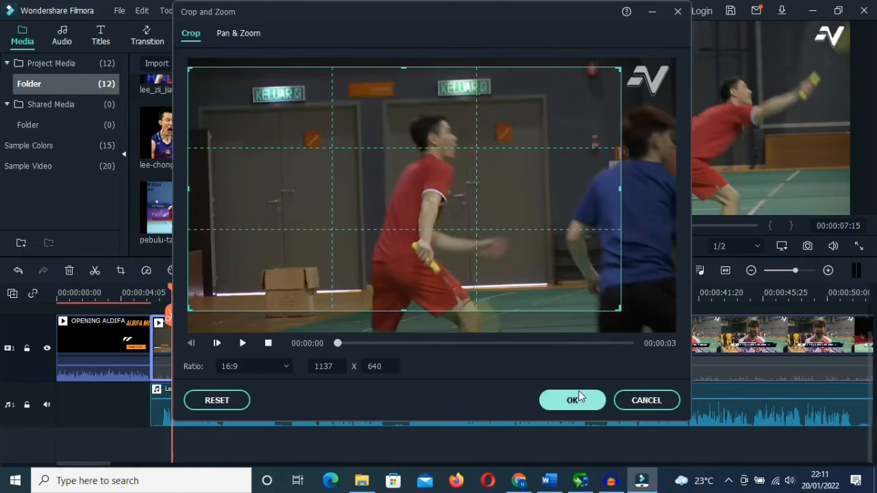
click(572, 400)
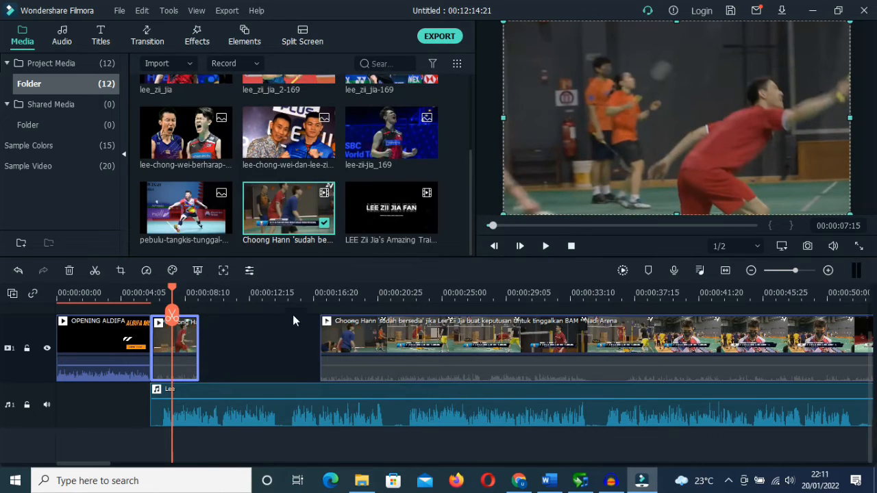
Step: Add the basic Fade transition between the opening clip and the first Choong Hann piece
click(149, 41)
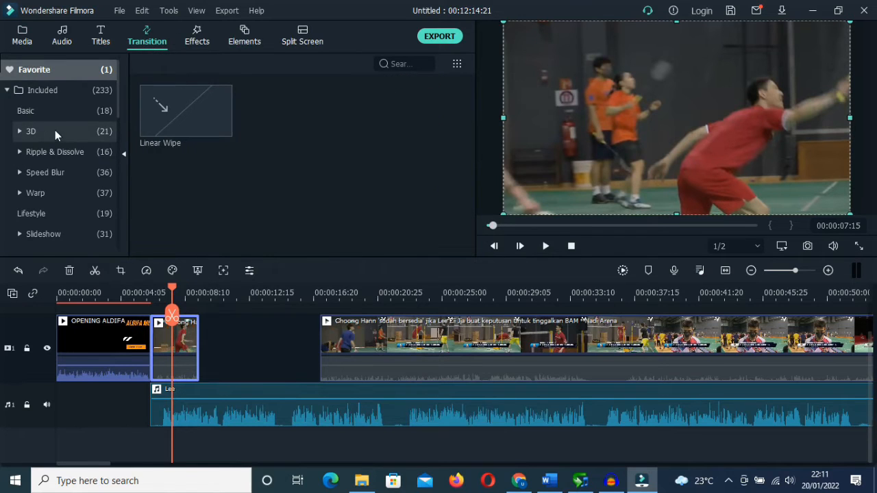
click(42, 113)
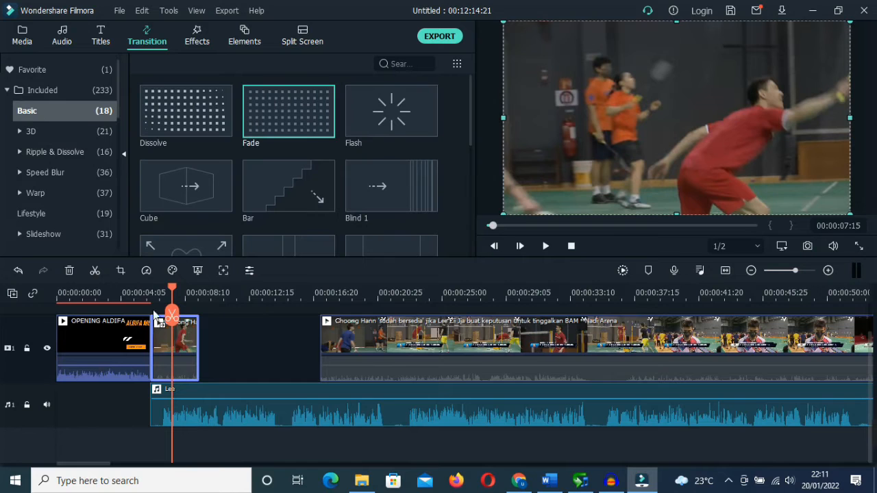
drag(153, 310, 171, 355)
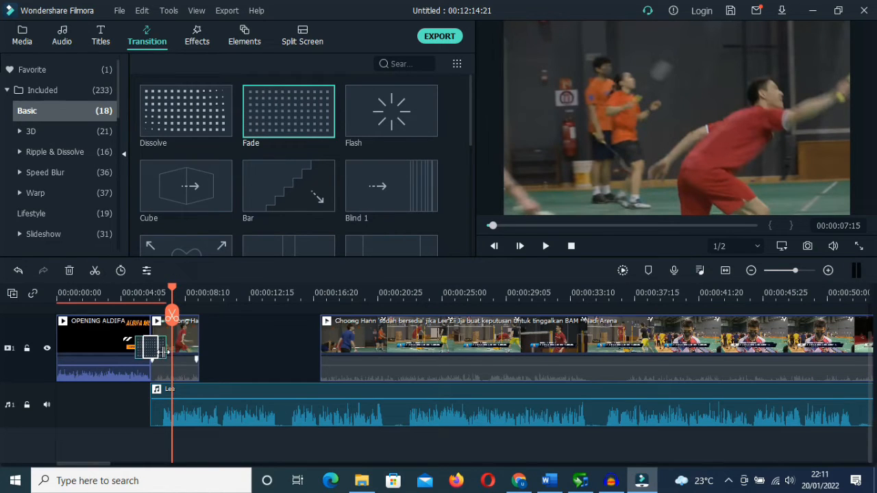
Step: Play the timeline from just before the Fade transition and pause at 00:00:11:03
click(142, 295)
click(544, 248)
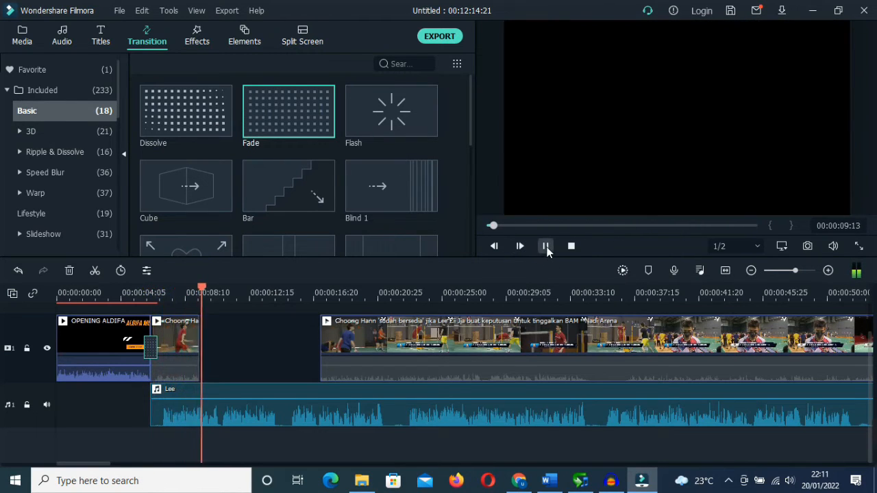
click(546, 247)
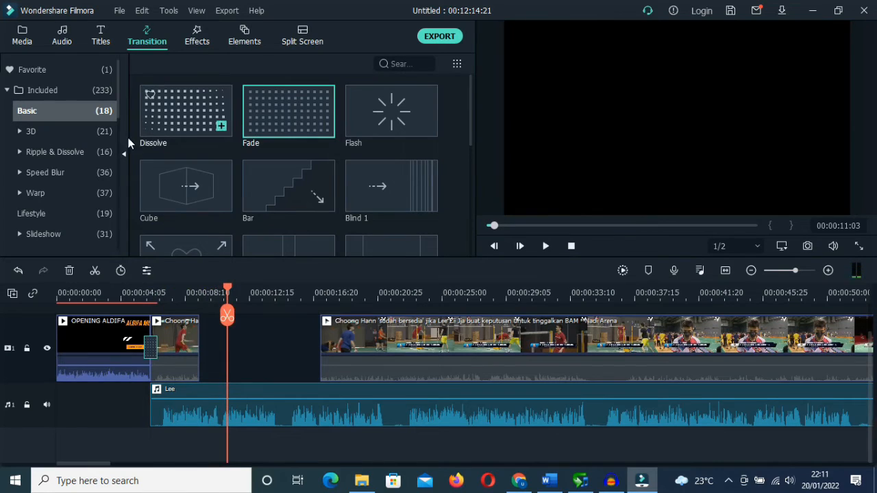
Step: Insert the lee_zii_jia_2-169 photo directly after the first Choong Hann piece and trim it to about 3 seconds
click(27, 43)
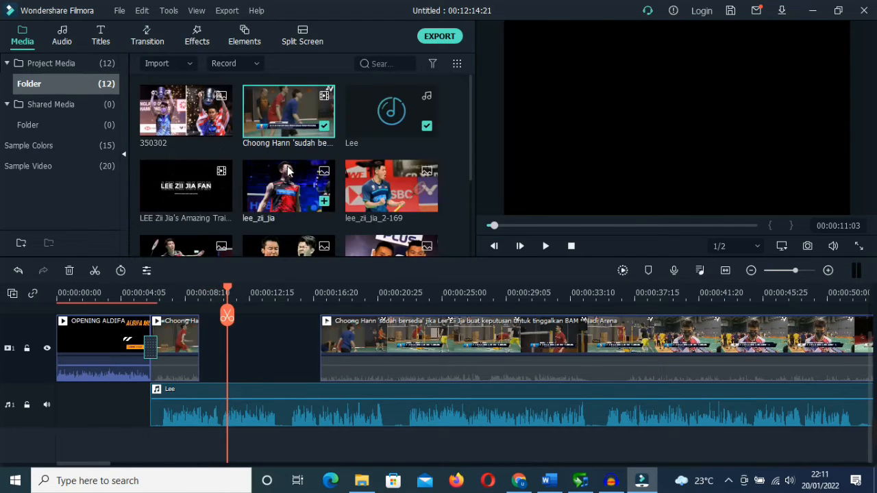
drag(363, 199, 210, 349)
drag(276, 348, 252, 347)
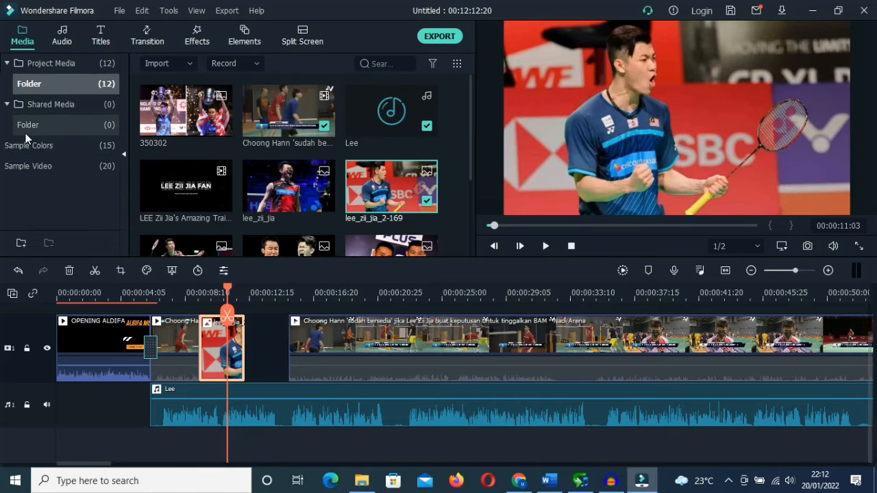
Step: Add the favorite Linear Wipe transition between the first Choong Hann piece and the lee_zii_jia_2-169 photo, and play through it
click(147, 40)
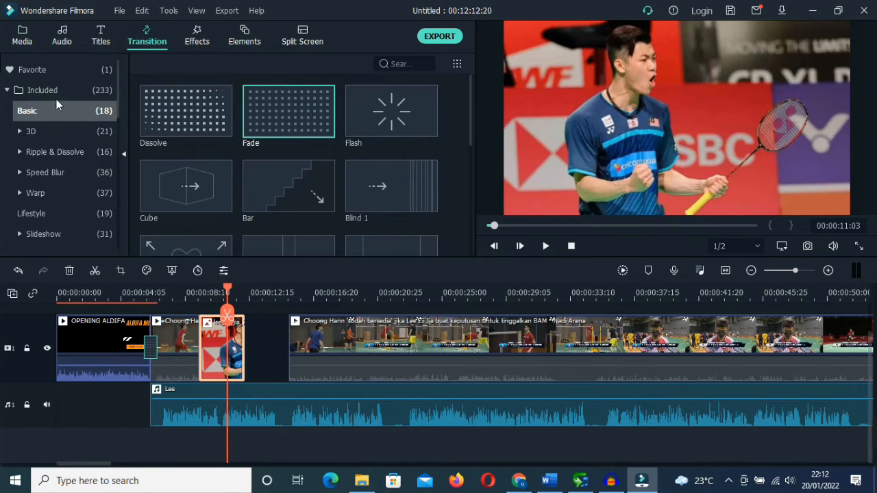
click(53, 76)
drag(219, 300, 221, 353)
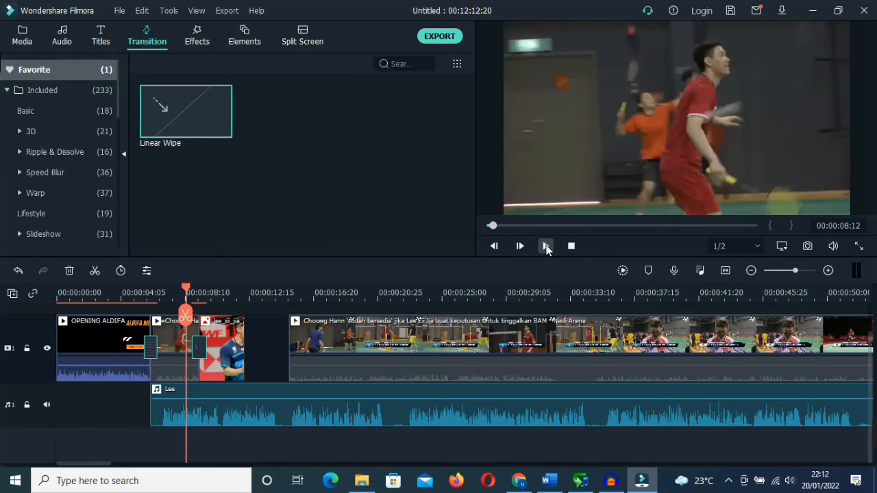
click(546, 246)
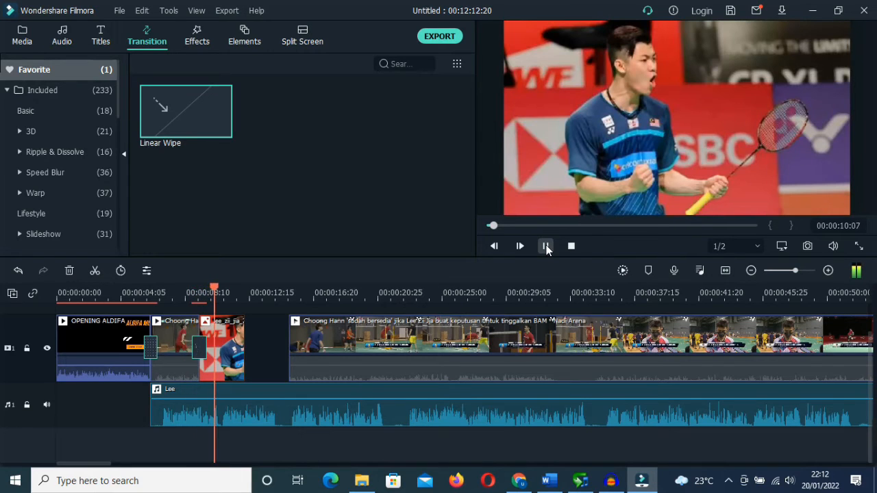
click(546, 245)
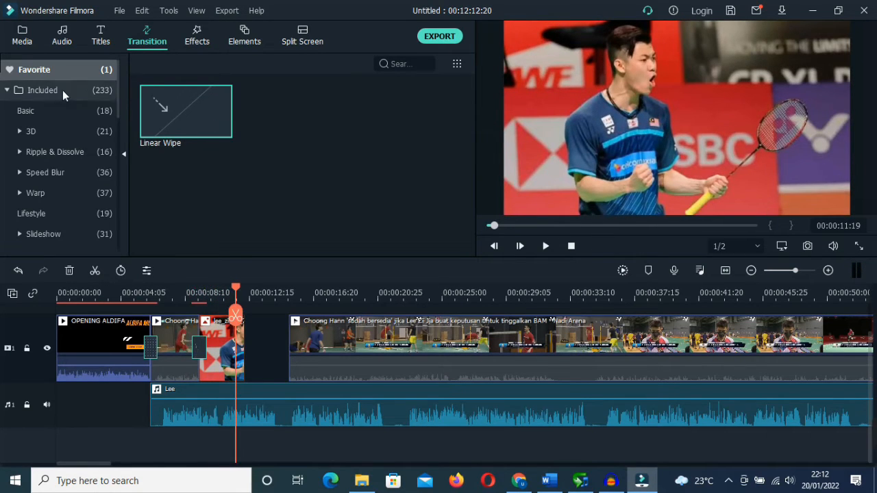
Step: Import the 2903_norza_zakaria, BAM-asks-BWF and OCM_Datuk_Seri images from the lee zii jia folder in Pictures > Aldifa
click(22, 36)
scroll(307, 165, down, 2)
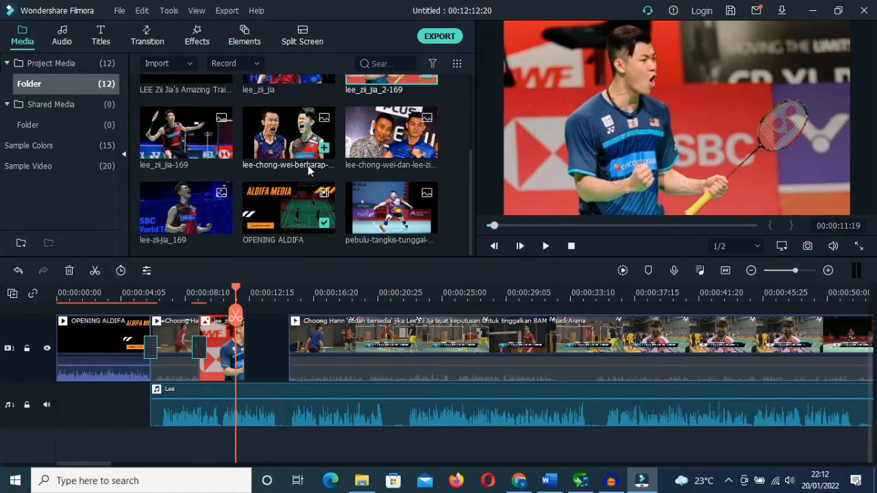
double_click(456, 174)
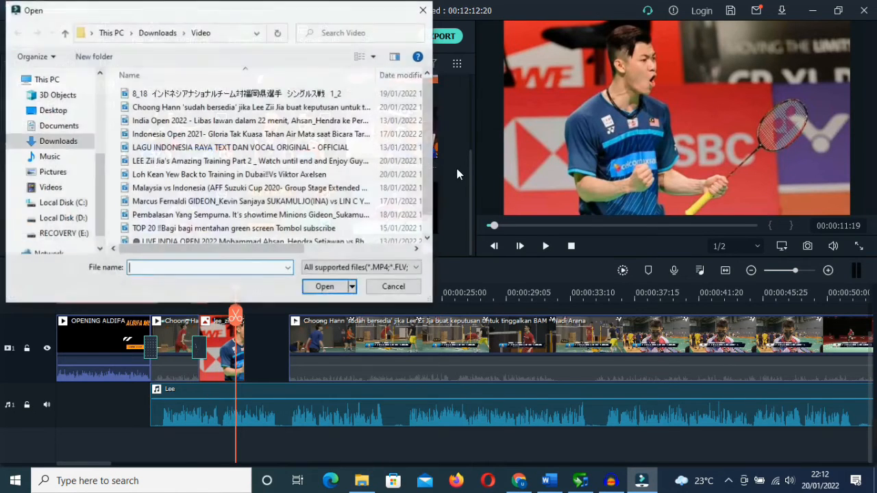
click(55, 172)
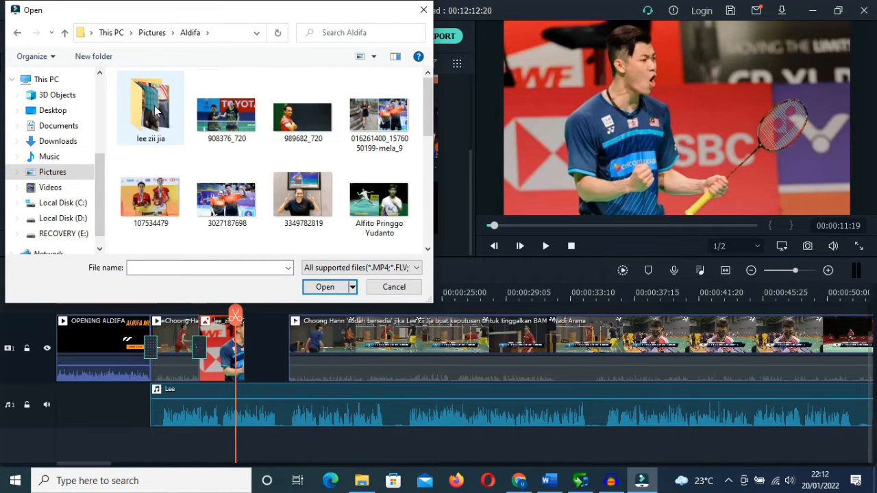
double_click(151, 109)
click(141, 121)
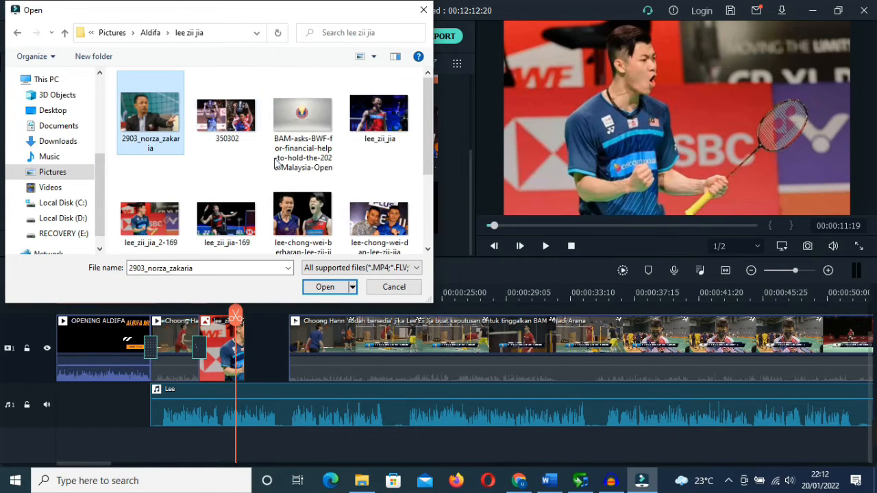
ctrl+click(300, 118)
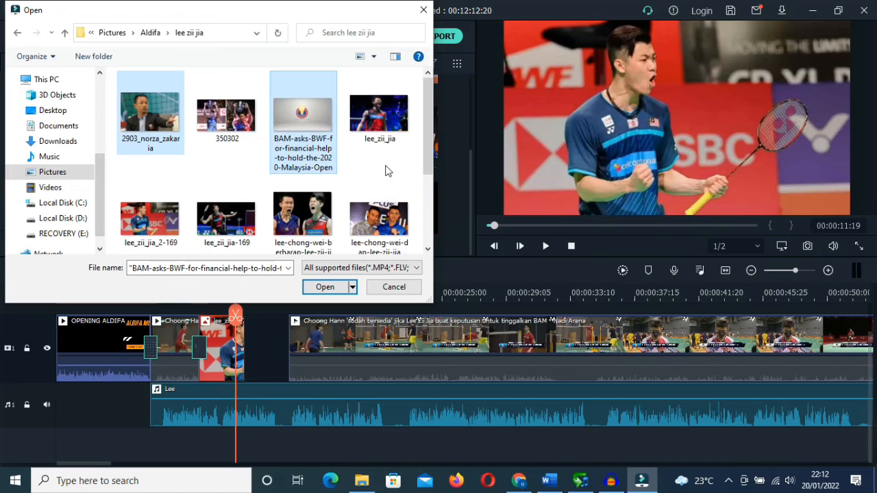
drag(430, 162, 434, 181)
ctrl+click(226, 198)
click(324, 286)
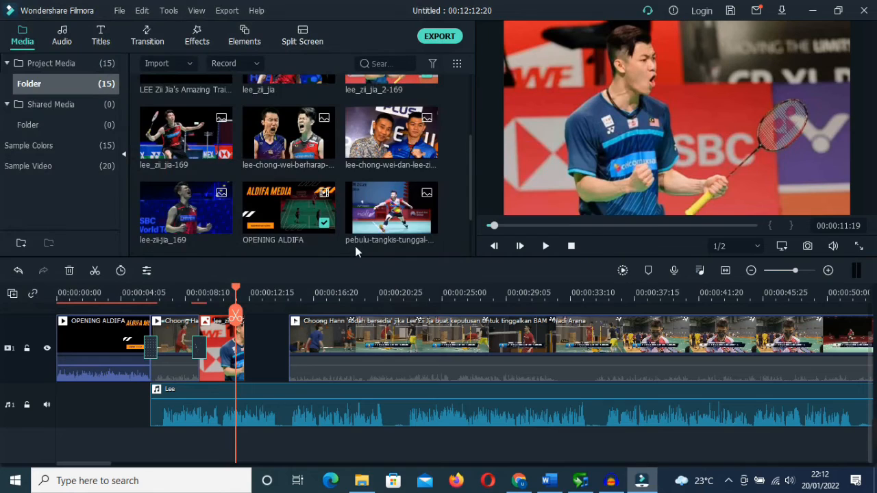
Step: Insert the BAM-asks-BWF logo image after the lee_zii_jia_2-169 photo, add the Plain Shape 14 transition between them, and play through it
drag(295, 209, 255, 346)
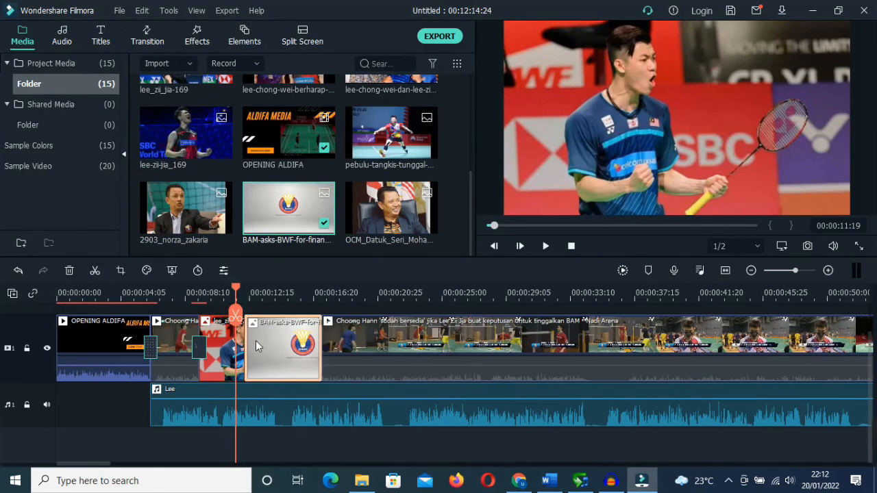
click(147, 40)
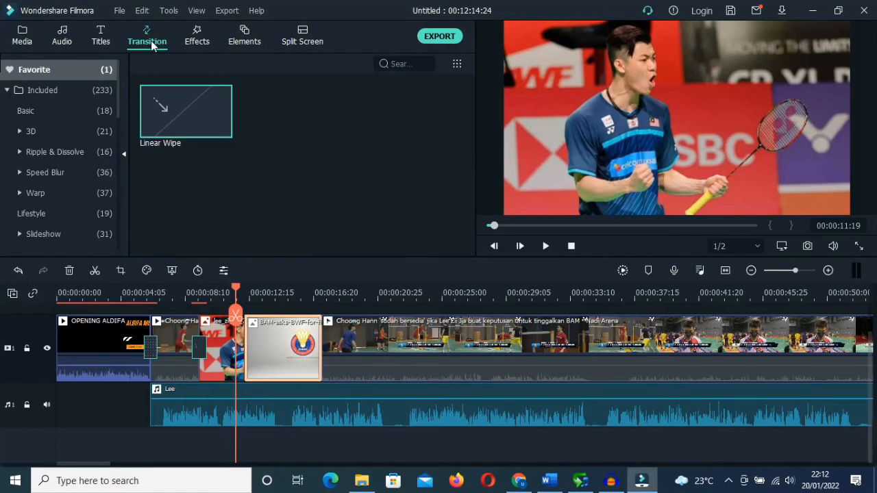
scroll(63, 214, down, 3)
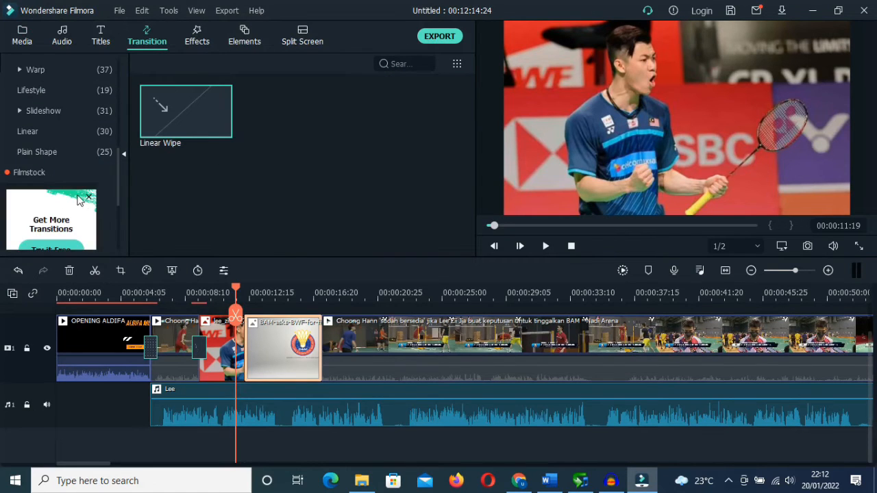
click(59, 152)
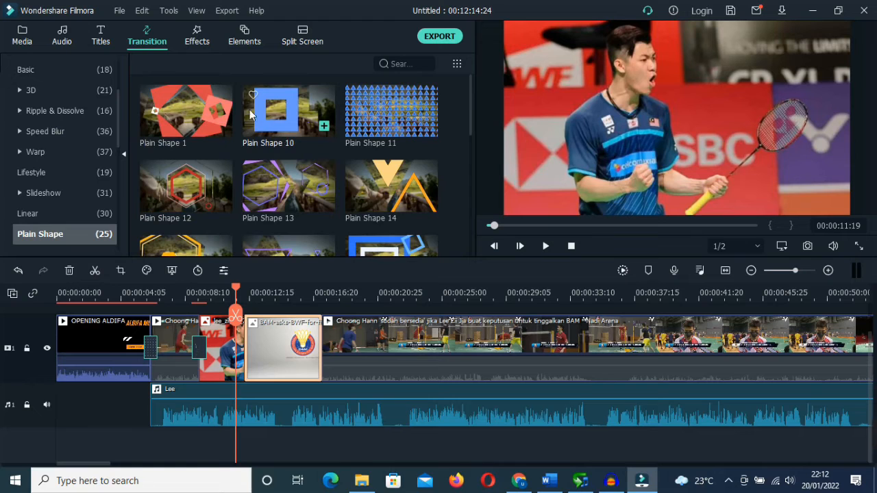
drag(359, 199, 256, 352)
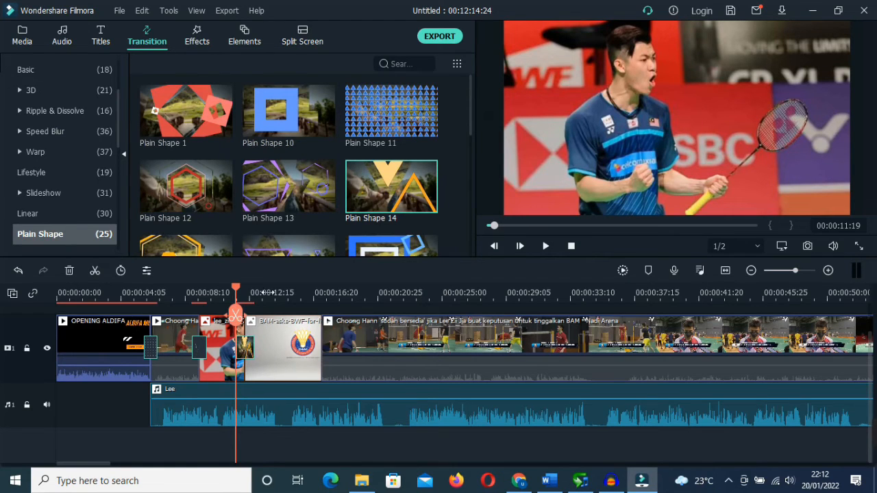
click(546, 246)
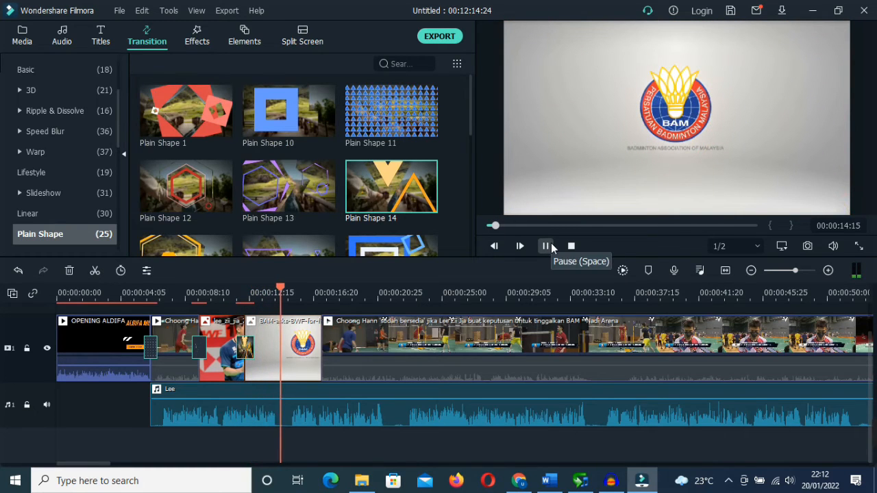
click(546, 246)
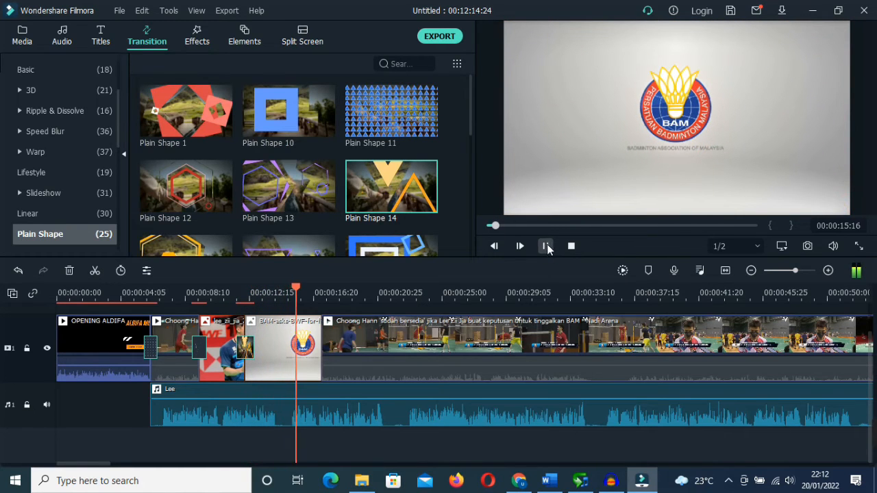
Step: Trim the BAM logo image to about 3 seconds and insert the 350302 photo directly after it
click(268, 293)
click(313, 338)
drag(327, 338, 288, 339)
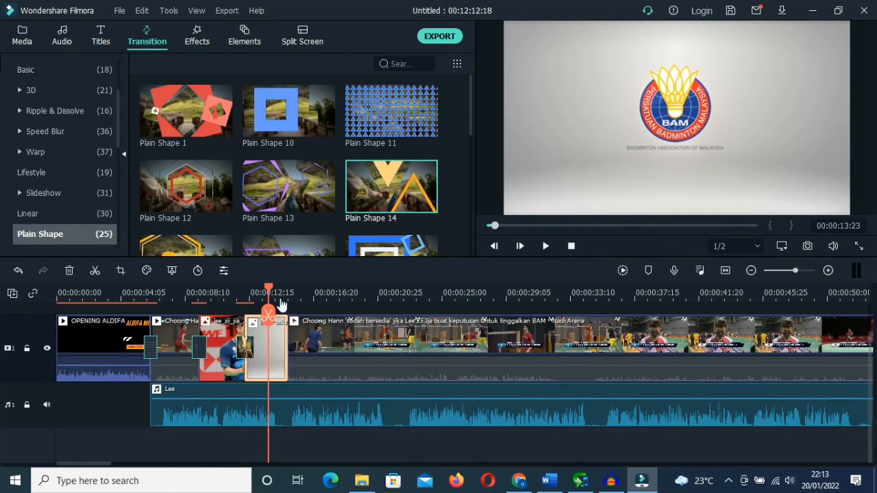
click(19, 40)
mouse_move(248, 148)
mouse_down()
mouse_move(270, 157)
mouse_move(302, 335)
mouse_move(309, 329)
mouse_up()
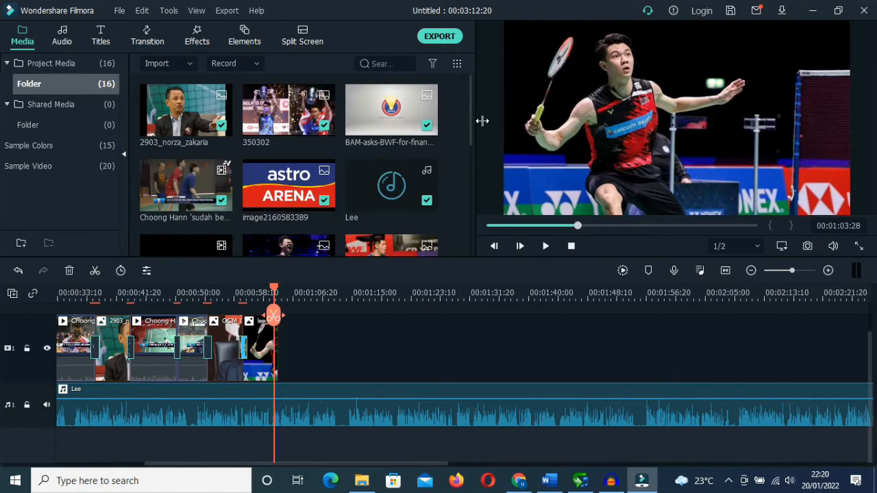
Step: Extend the lee_zii_jia-169 photo to end at about 00:01:06 and insert the lee_zii_jia photo directly after it
drag(472, 113, 482, 153)
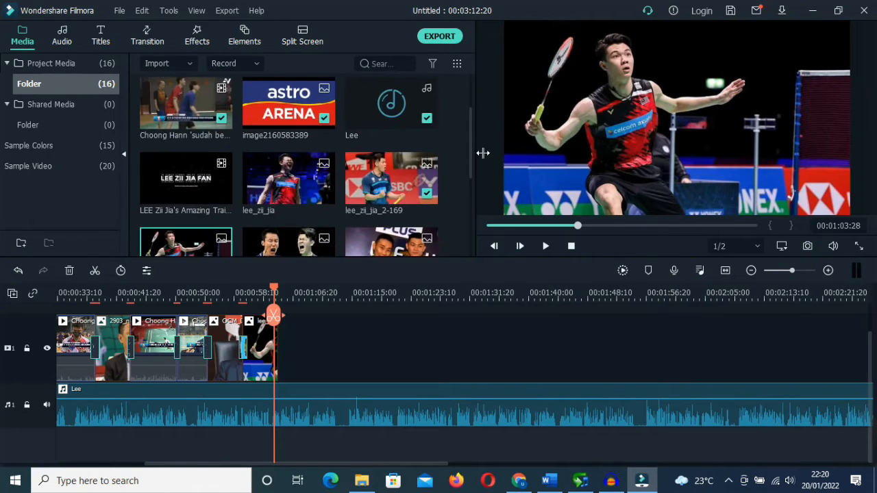
click(268, 341)
drag(284, 351, 290, 351)
drag(340, 282, 353, 346)
Step: Crop the newly inserted lee_zii_jia photo at a 16:9 ratio to 800 x 450
click(312, 296)
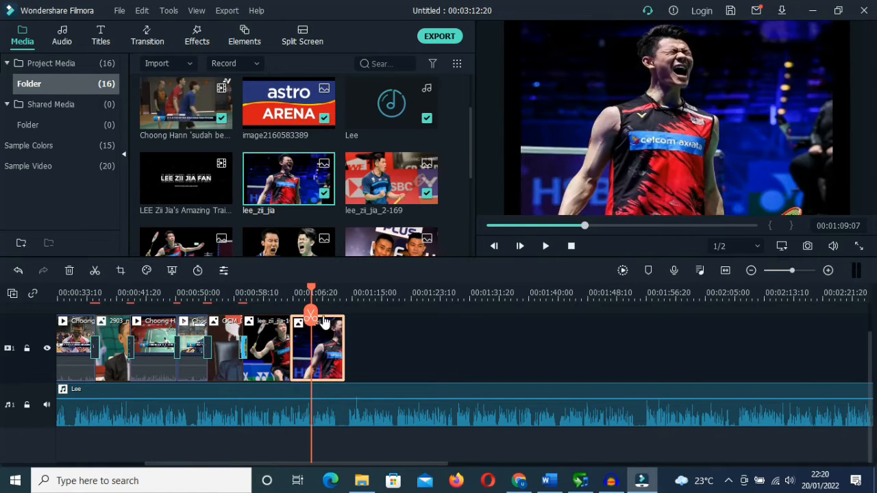
click(120, 270)
click(260, 367)
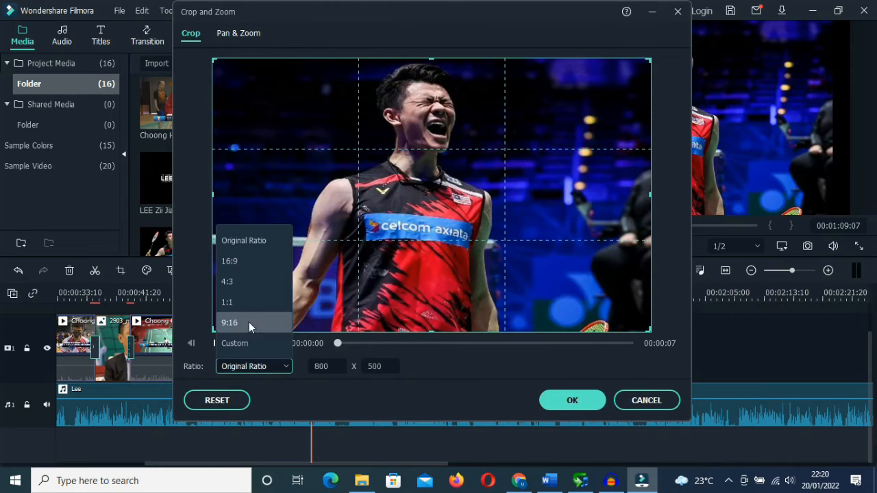
click(248, 261)
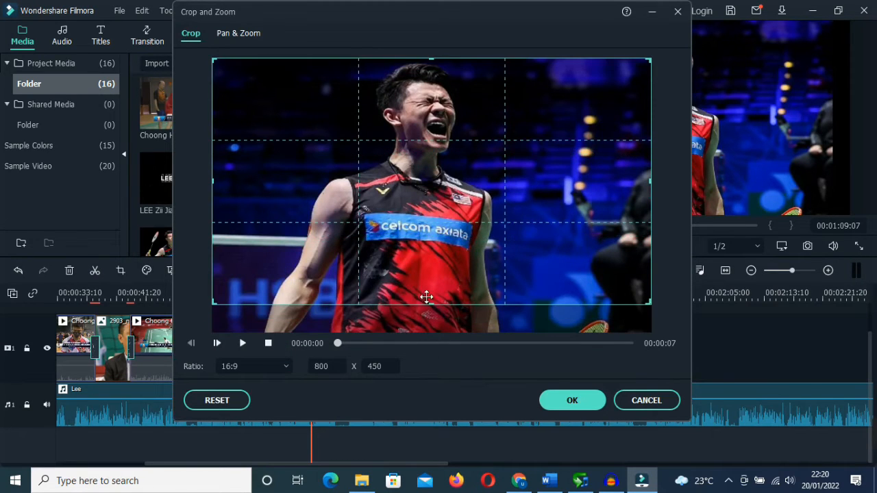
click(570, 400)
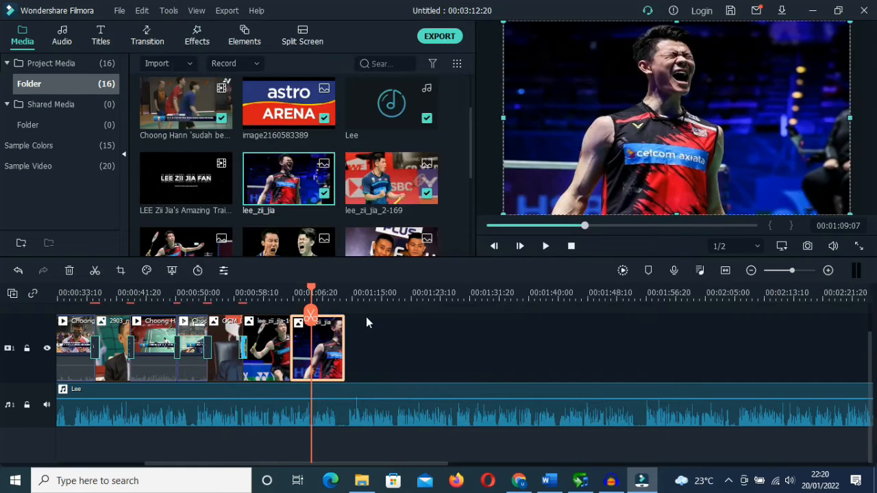
Step: Add the favorite Linear Wipe transition between the lee_zii_jia-169 and lee_zii_jia photos
click(140, 40)
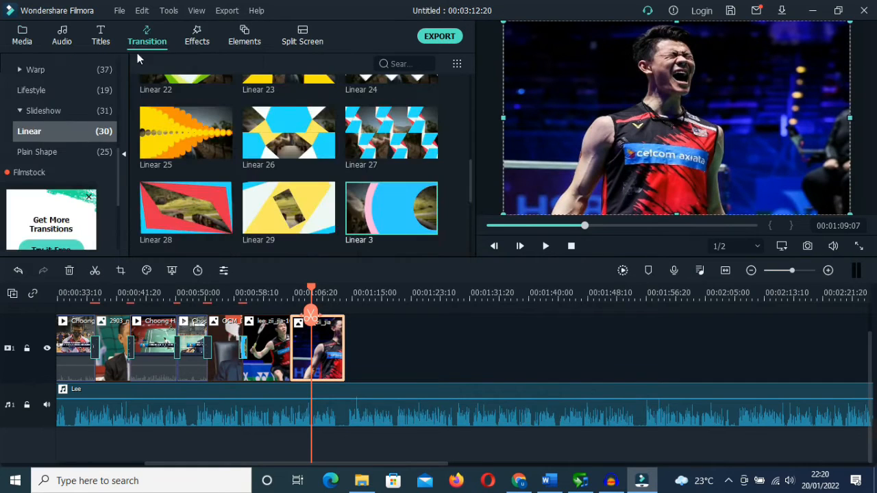
scroll(43, 126, up, 3)
click(37, 70)
drag(198, 133, 286, 271)
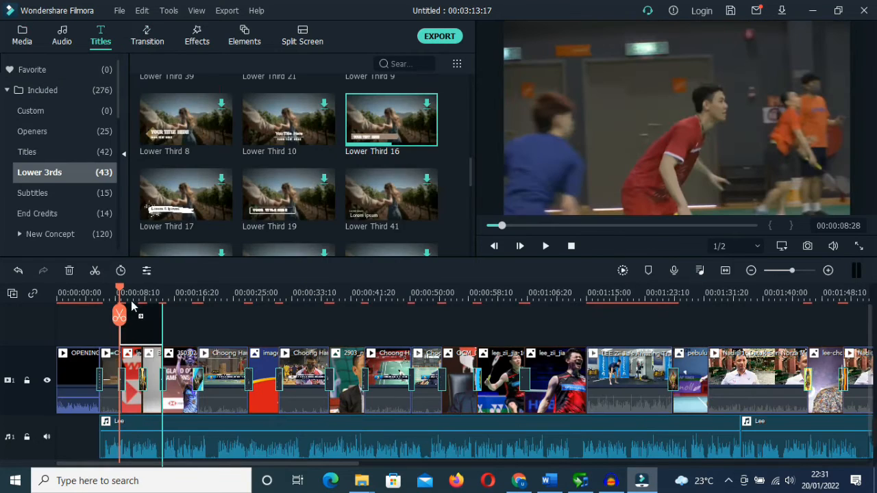
Step: Add the Lower Third 16 title at 00:00:08:28 above the lee_zii_jia_2-169 photo, with the text "LEE ZII JIA HENGKANG, BAM KECEWA"
drag(130, 301, 133, 296)
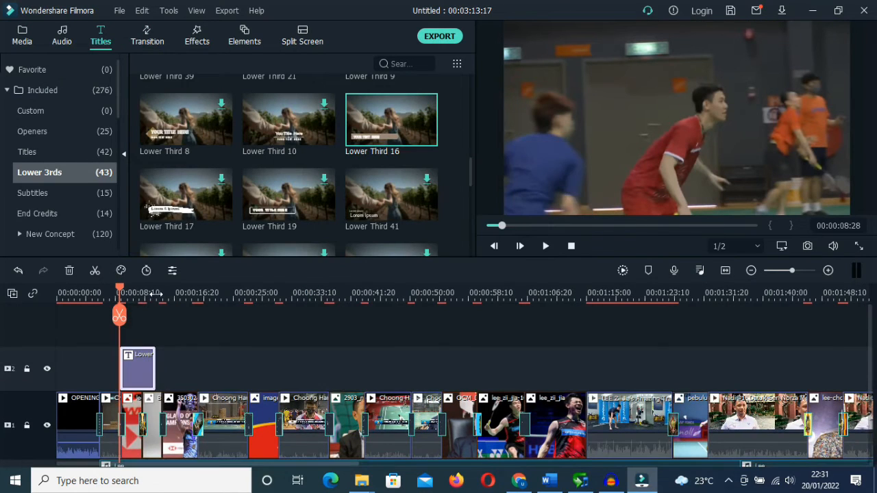
click(137, 363)
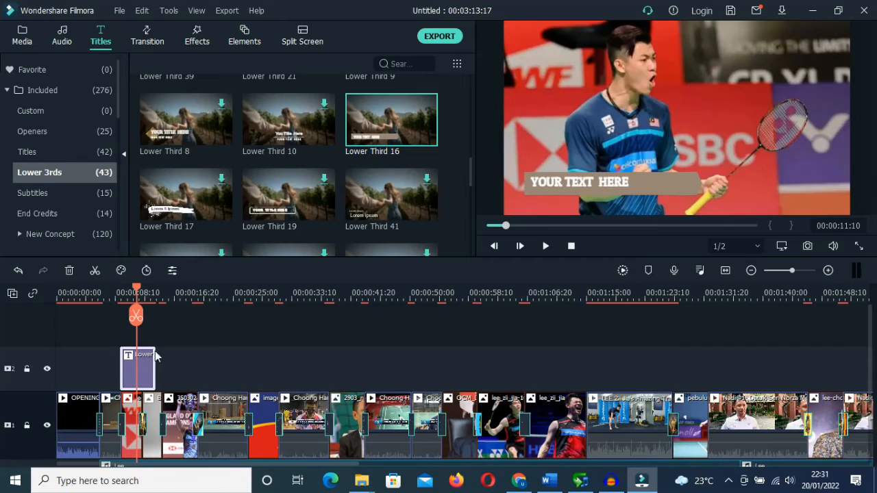
double_click(152, 356)
drag(346, 155, 209, 127)
text(LE)
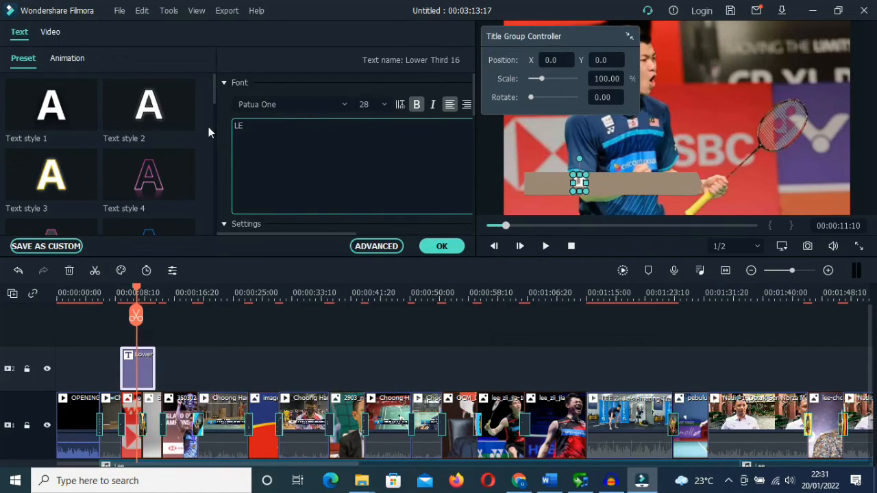
text(E ZII JI)
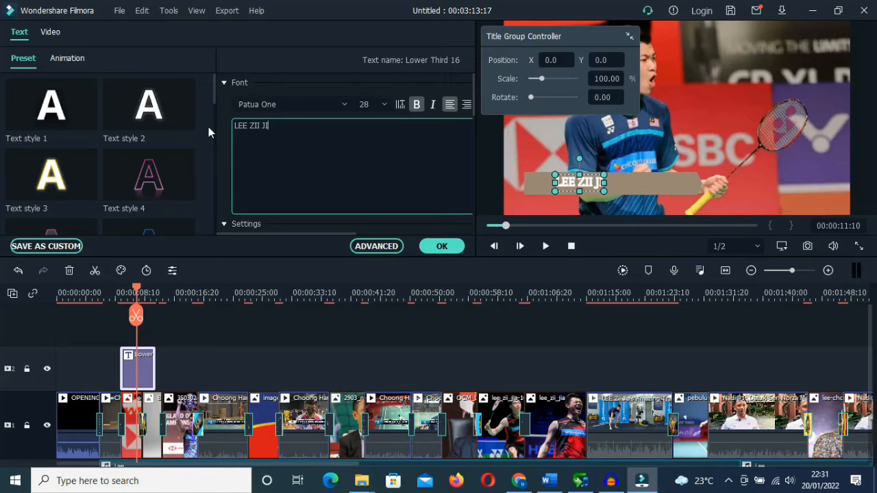
text(A HENGKA)
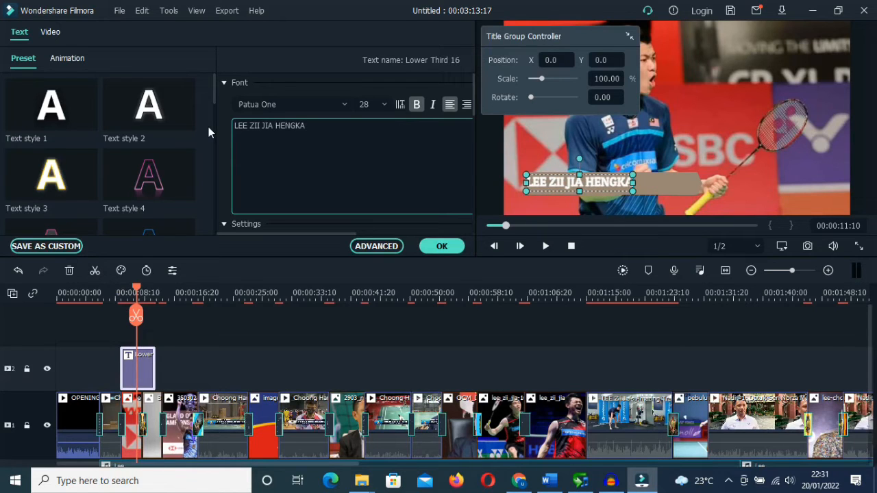
text(NG, B)
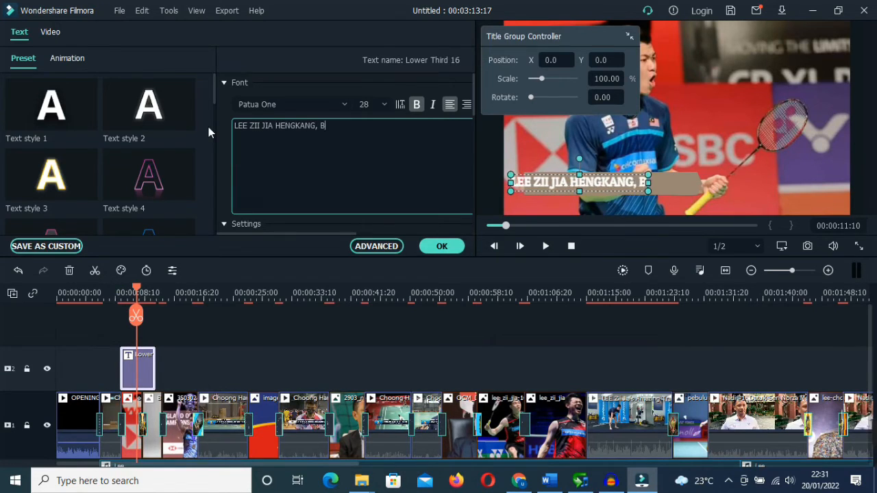
text(AM KECEWA)
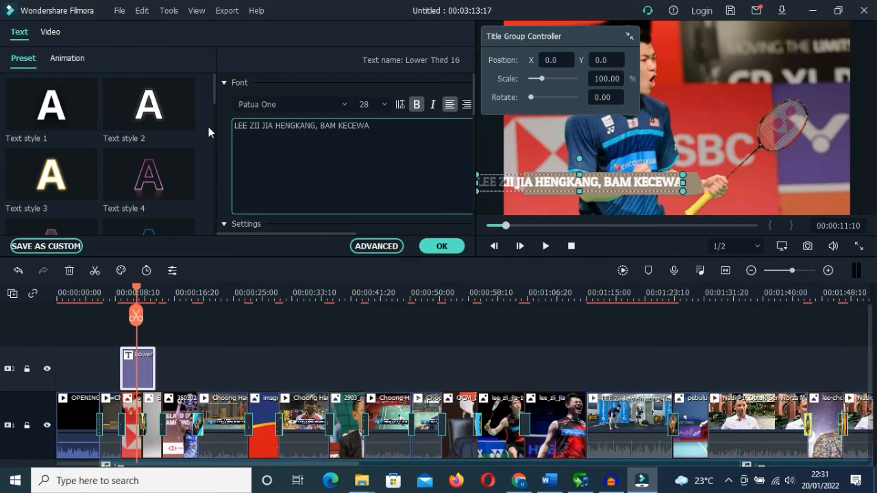
Step: Set the lower-third text's font size to 22 and move the text so it fits inside the title bar
click(378, 110)
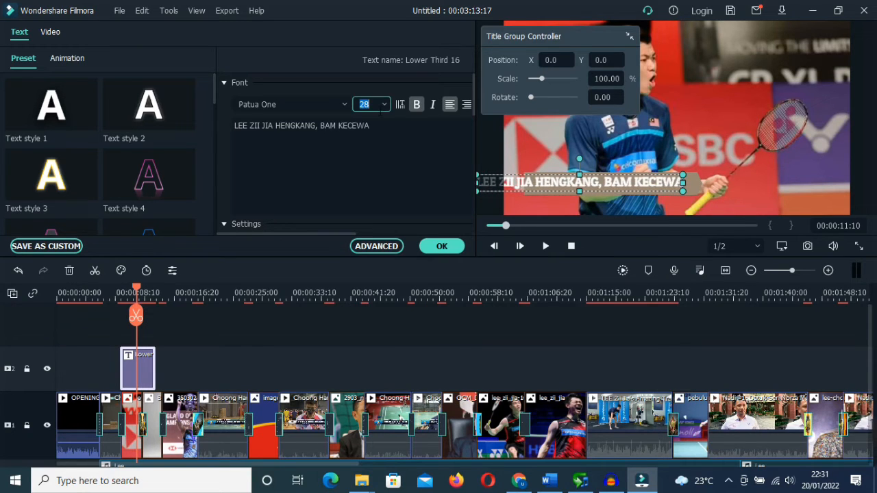
text(22)
drag(630, 175, 661, 179)
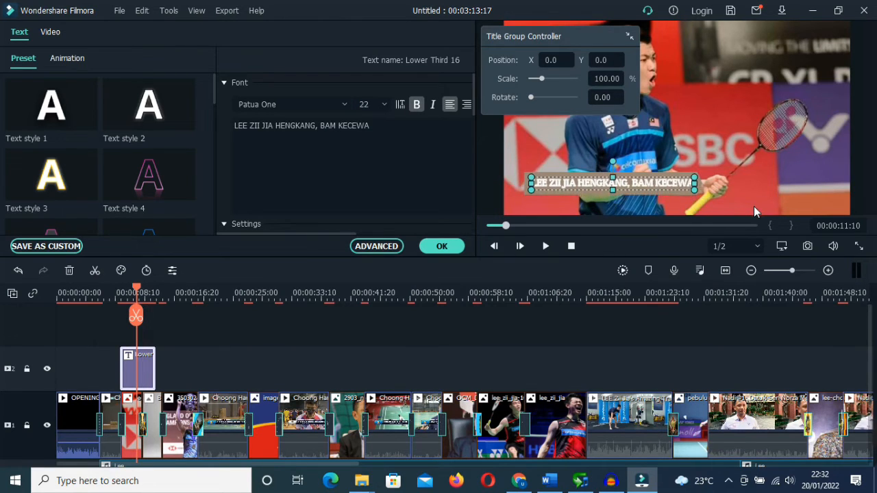
Step: Play back the lower-third title, then shift it about two seconds earlier so it begins over the second video clip
click(107, 294)
click(546, 246)
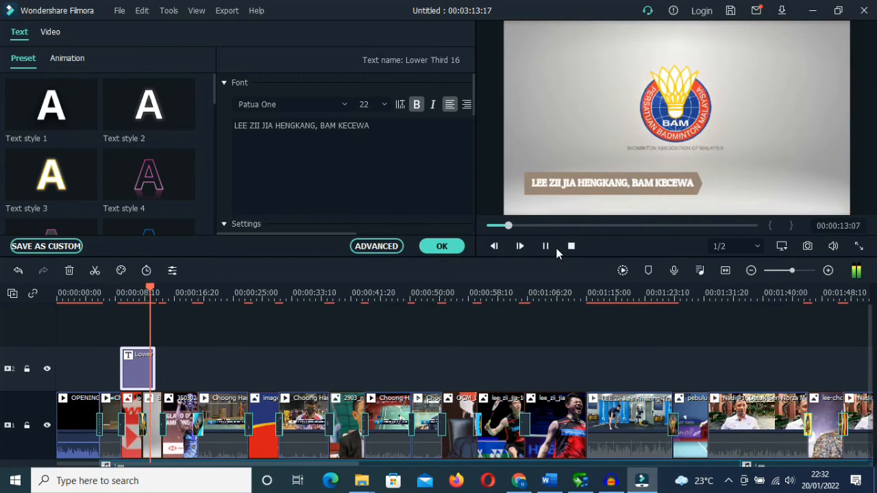
click(545, 246)
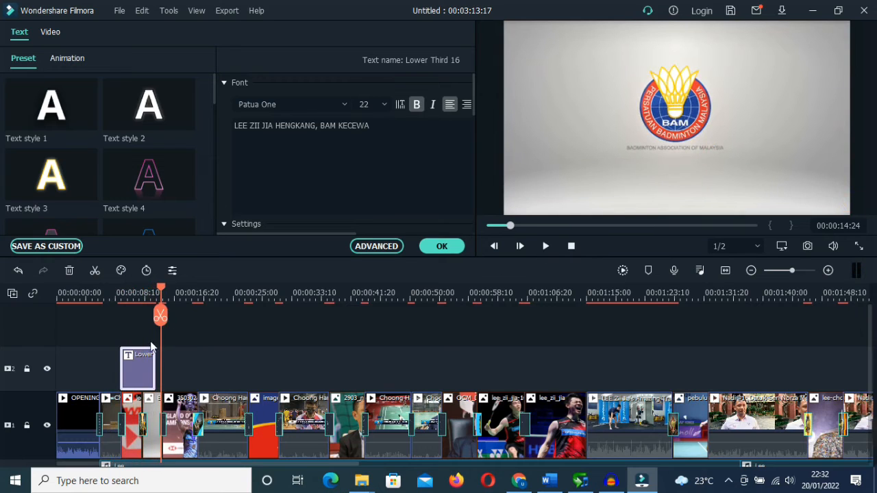
drag(142, 370, 124, 364)
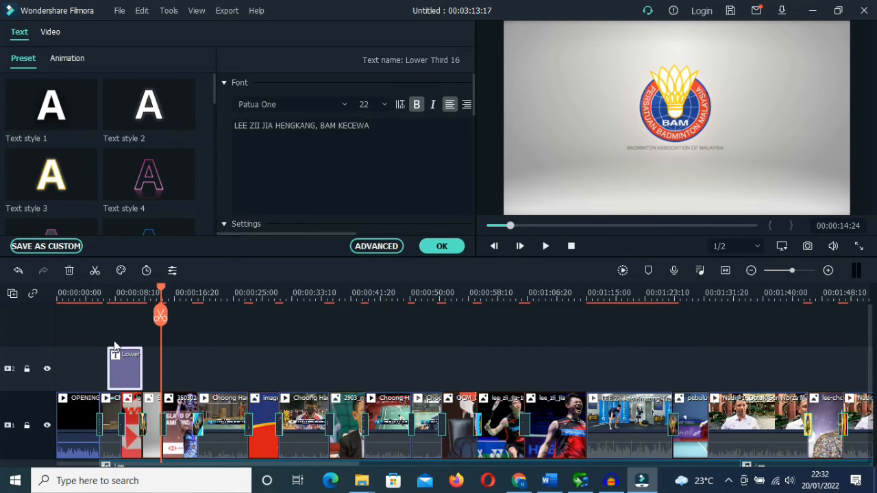
click(101, 301)
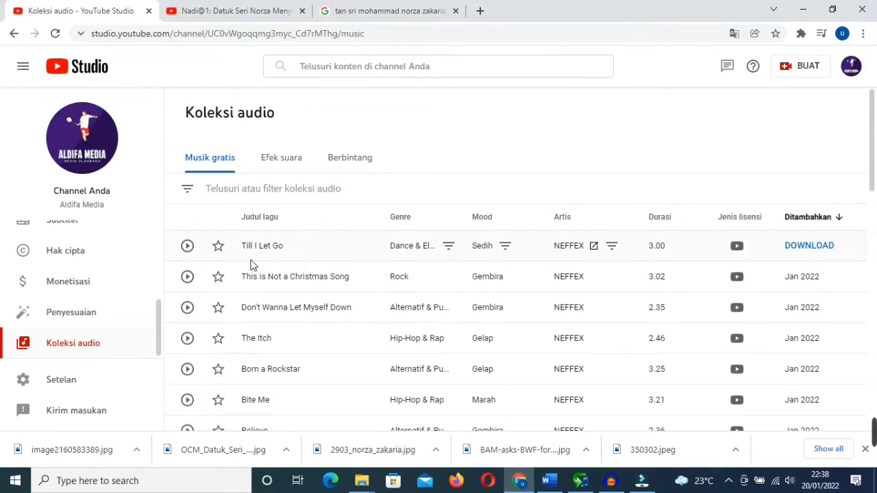
Step: Filter the free music collection by the mood Dramatis
click(192, 191)
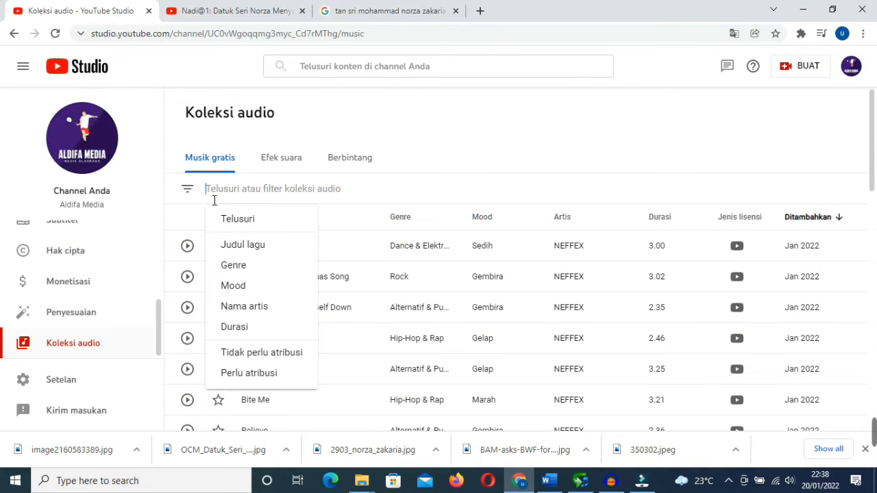
click(235, 285)
scroll(276, 271, down, 2)
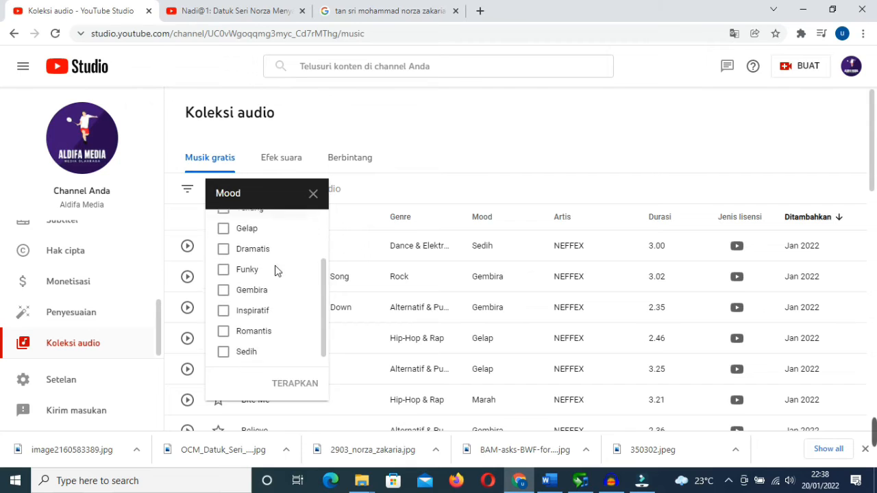
scroll(278, 310, up, 2)
click(261, 316)
click(307, 395)
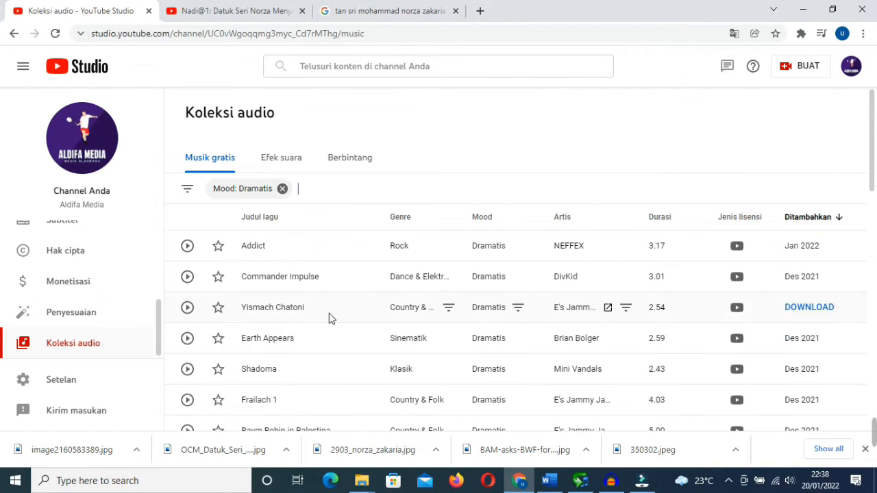
Step: Listen to the tracks Addict, Commander Impulse, Yismach Chatoni and Inspired as candidates for the background music
click(186, 246)
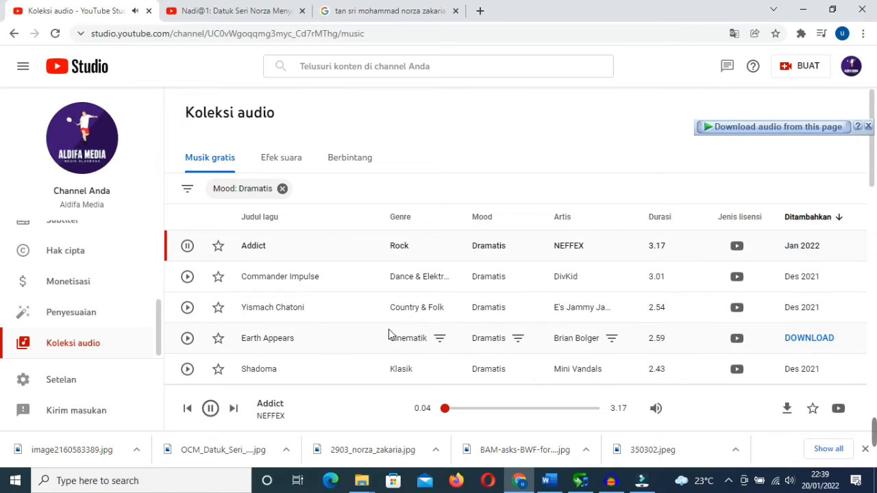
click(187, 277)
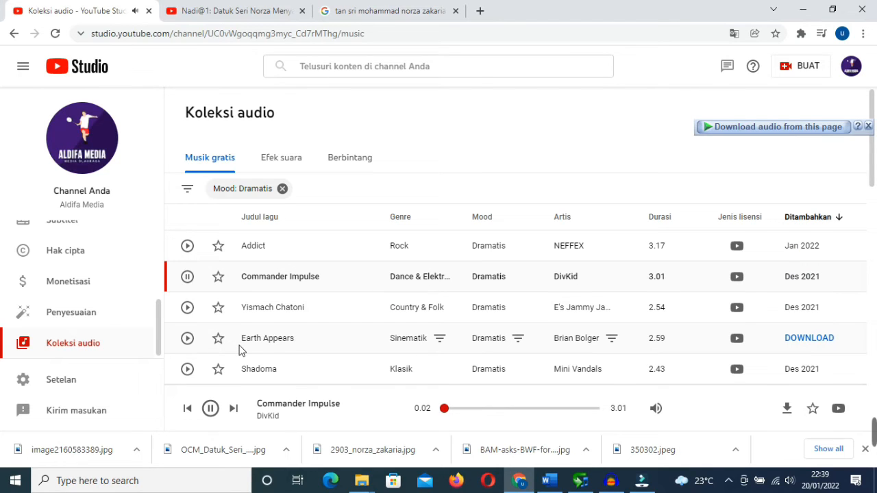
click(187, 307)
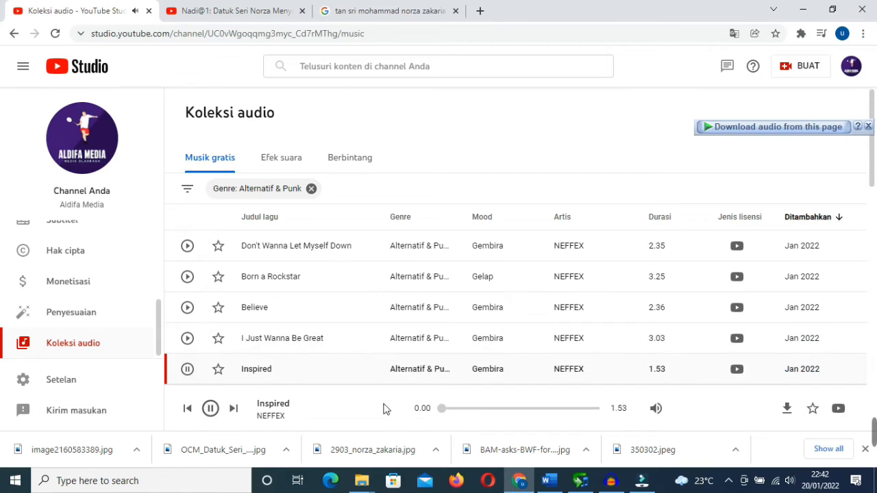
click(460, 415)
click(482, 415)
Step: Audition Kurt by Cheel from the Alternatif & Punk list, download it as an MP3, and open the folder containing it
scroll(288, 339, down, 5)
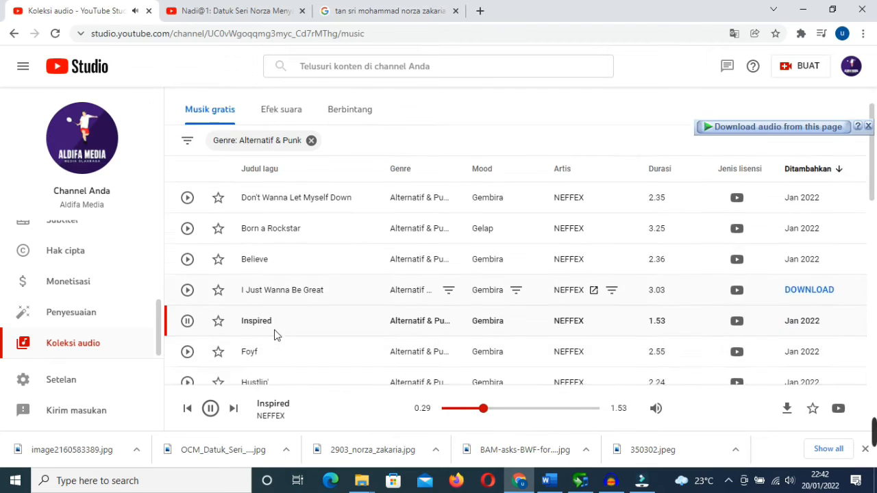
click(187, 263)
click(810, 270)
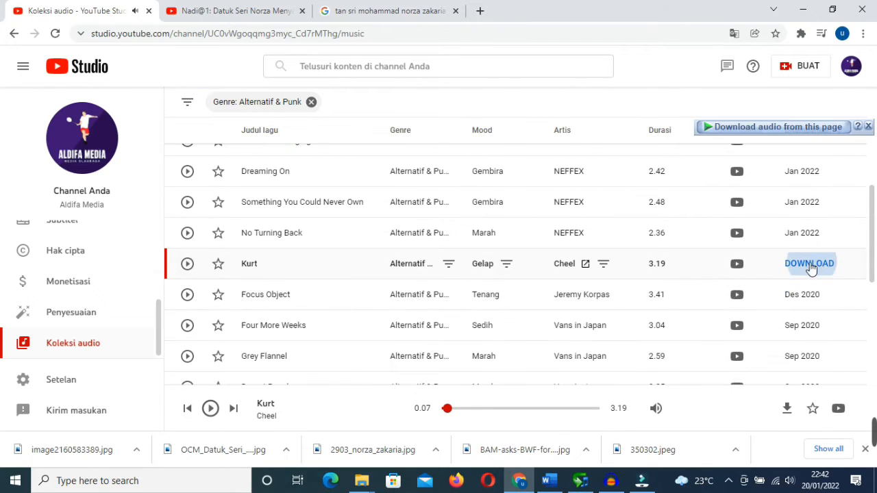
click(445, 299)
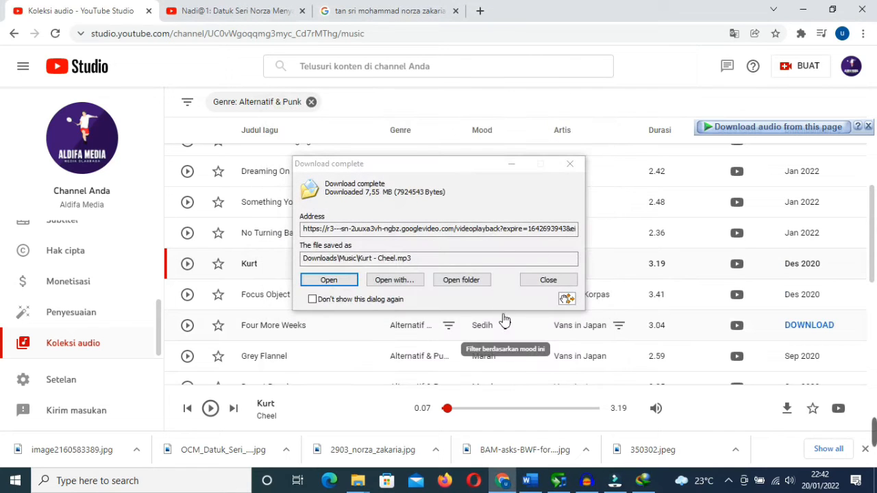
click(457, 280)
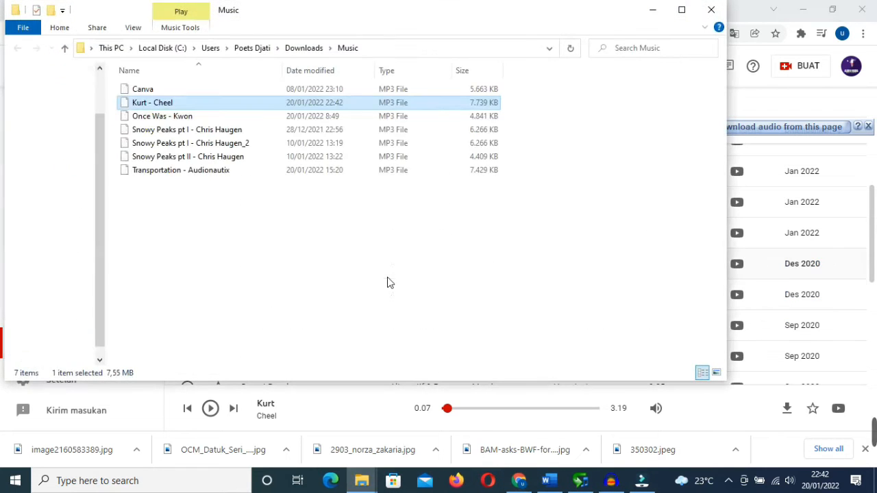
Step: Import Kurt - Cheel into Filmora and replace the Once Was - Kwon music with it, starting at 00:00:06:07 and trimmed to the video's end
drag(157, 113, 524, 397)
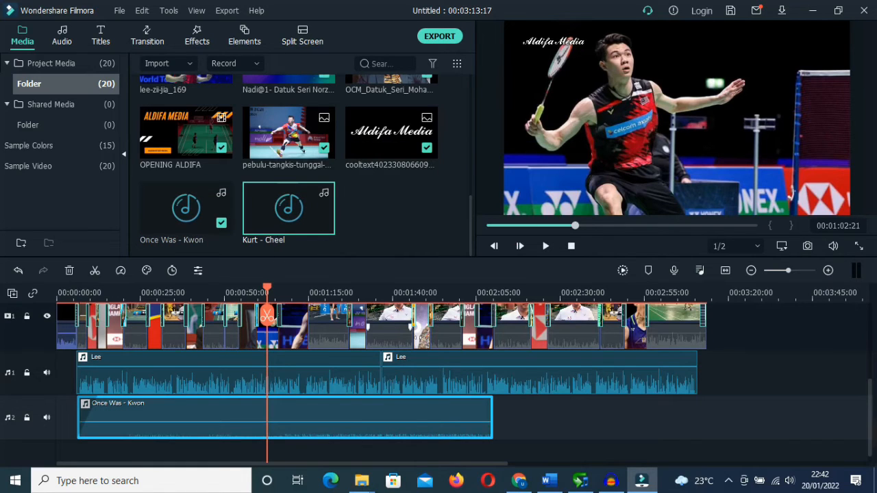
key(Delete)
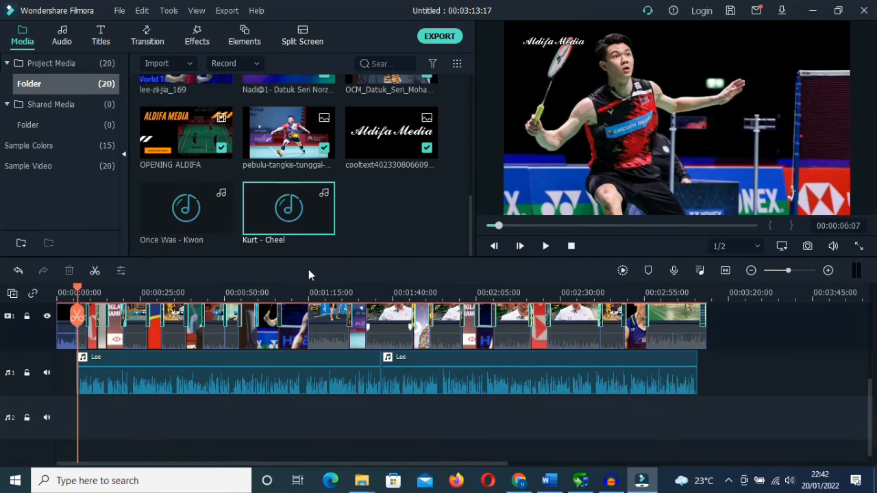
mouse_move(267, 225)
drag(266, 225, 77, 420)
drag(748, 428, 704, 426)
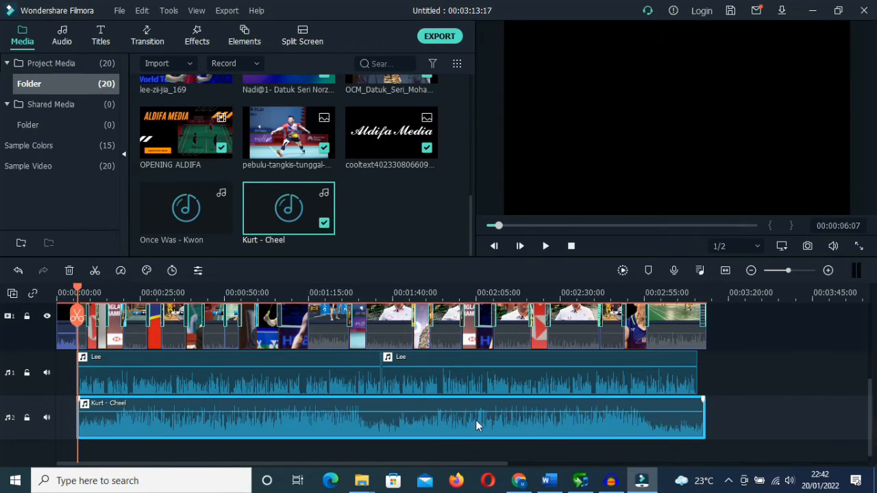
Step: Lower the Kurt - Cheel music's volume well below the voice-over and set a 4.63 s fade in and 5.57 s fade out
drag(482, 412, 481, 422)
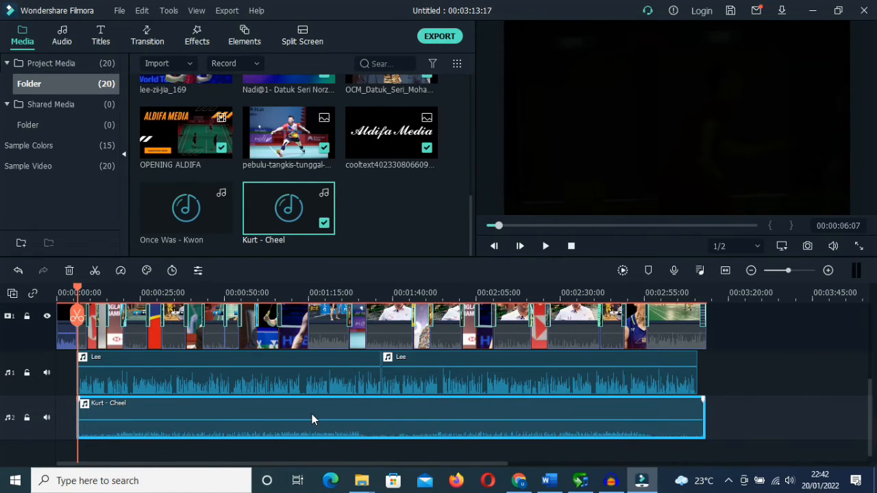
double_click(289, 405)
drag(219, 86, 224, 110)
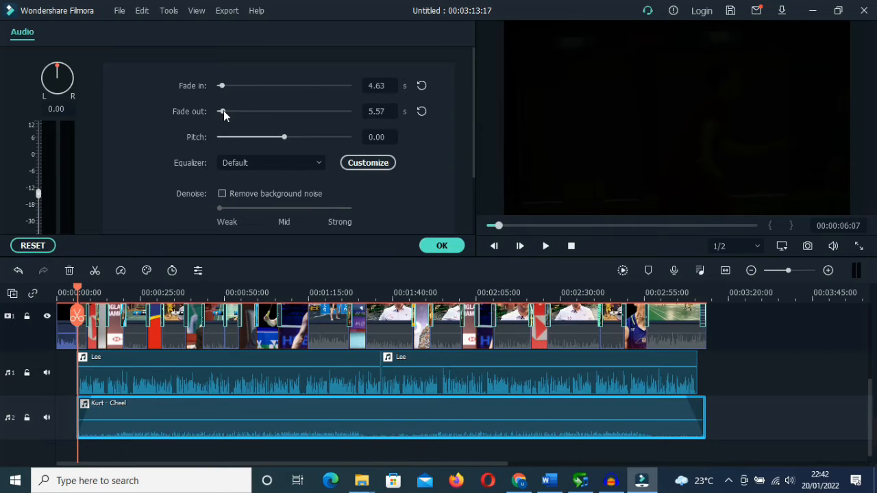
click(66, 342)
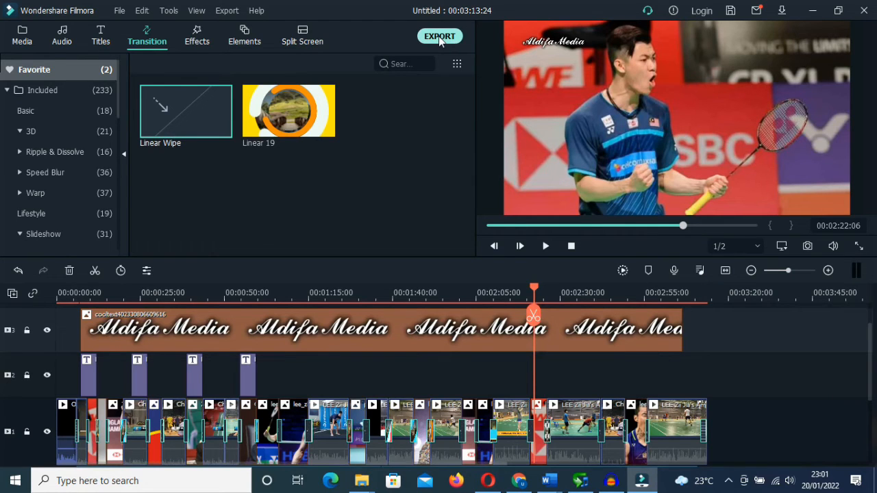
Step: Set up a local MP4 export of the project and name the file "Alasan Lee Zii Jia Hengkang dari BAM"
click(438, 36)
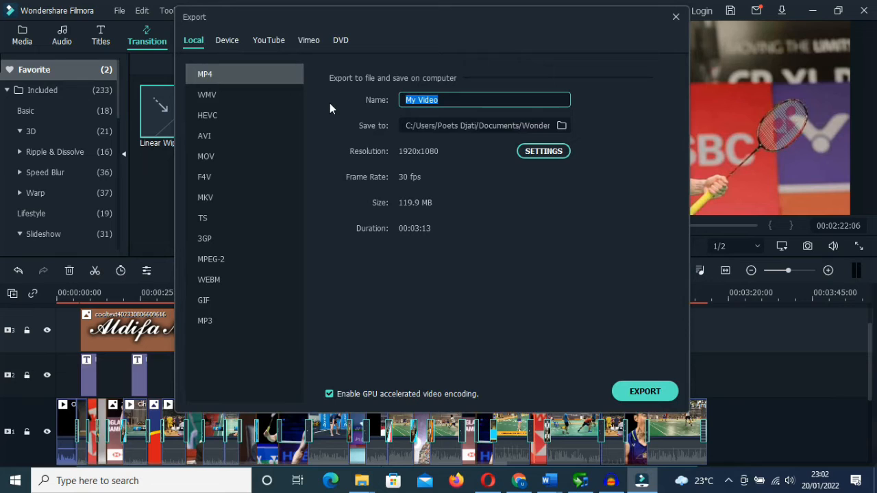
text(asan Lee Zii Jia Hengka)
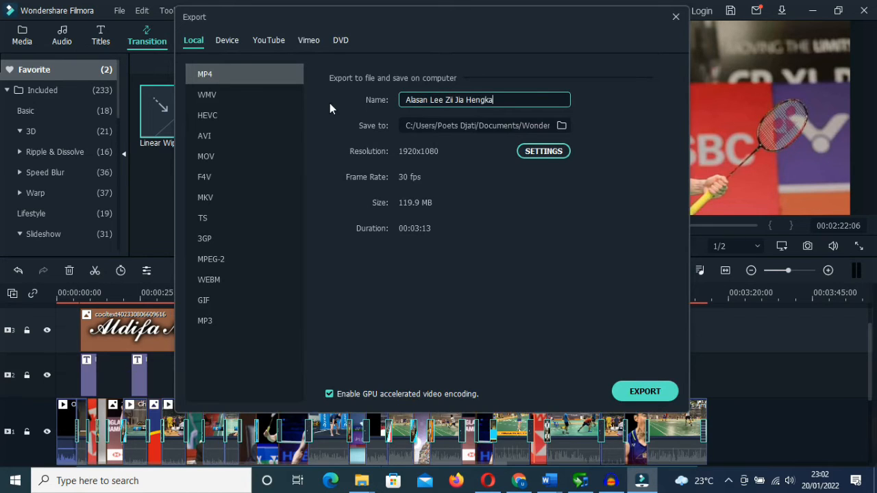
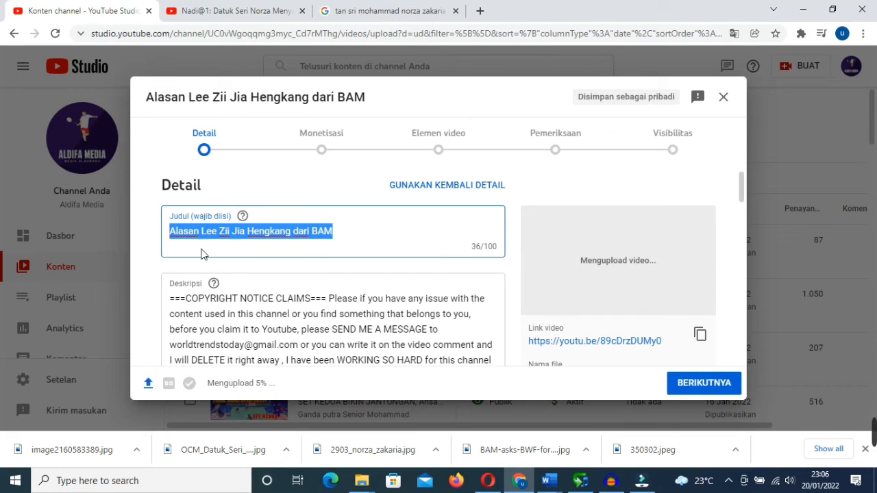
Step: Change the uploaded video's title to "Dibandingkan dengan Lee Chong Wei, Lee Zii Jia Ungkap Alasan Hengkang dari BAM, PUBLIK TERKEJUT"
click(171, 231)
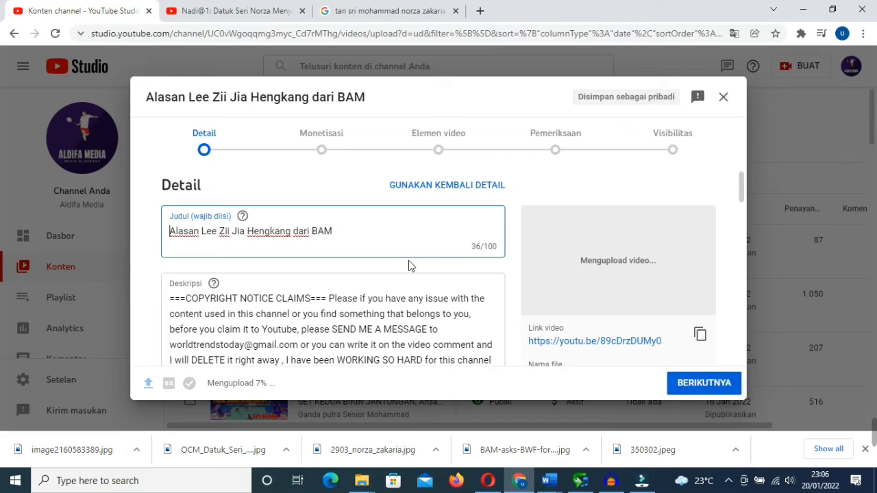
text(Dibanding)
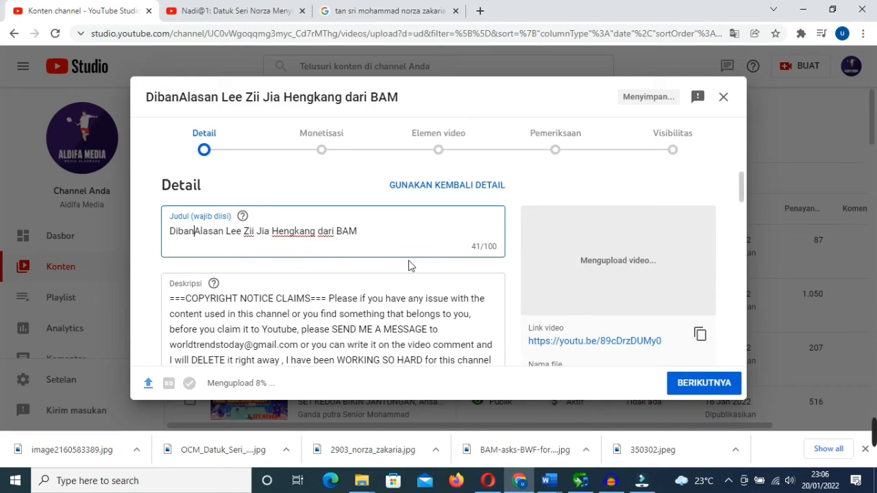
text(ka)
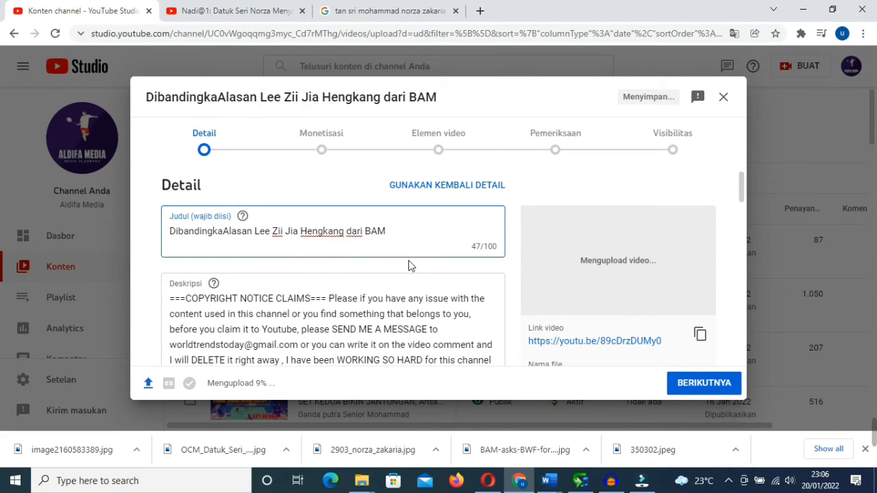
key(BackSpace)
key(BackSpace)
text(-bandingkan dengan )
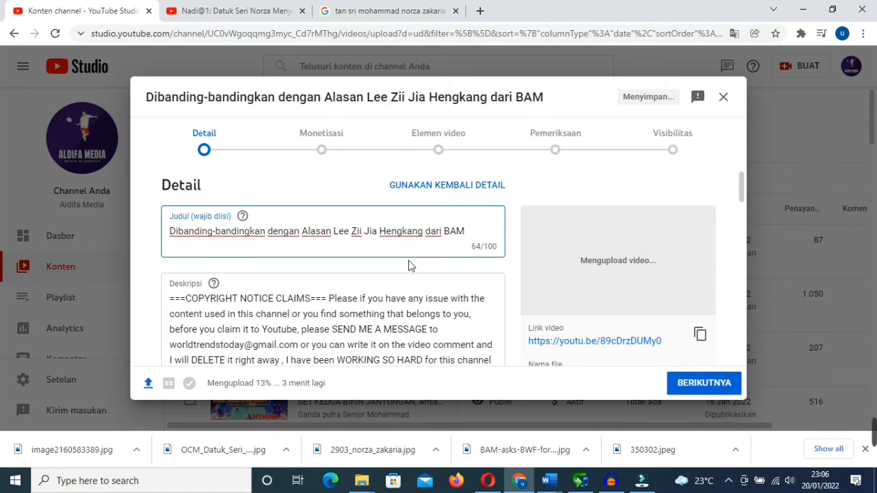
text(Lee Chong Wei,)
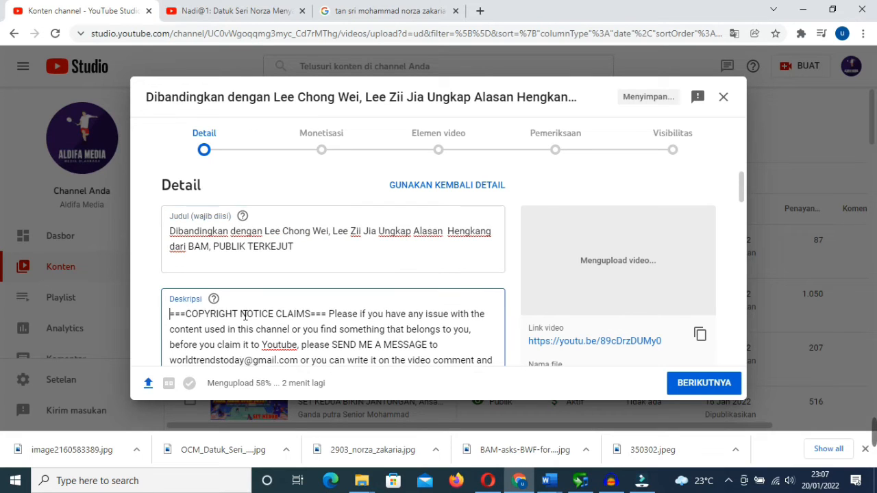
Step: Copy the first four paragraphs of the Word news script into the start of the video description, above the copyright notice
key(Return)
key(Return)
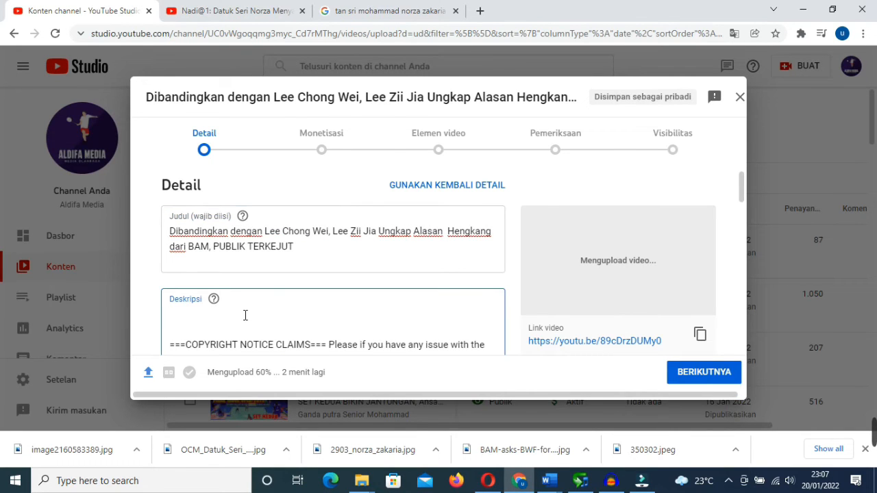
click(245, 315)
click(547, 480)
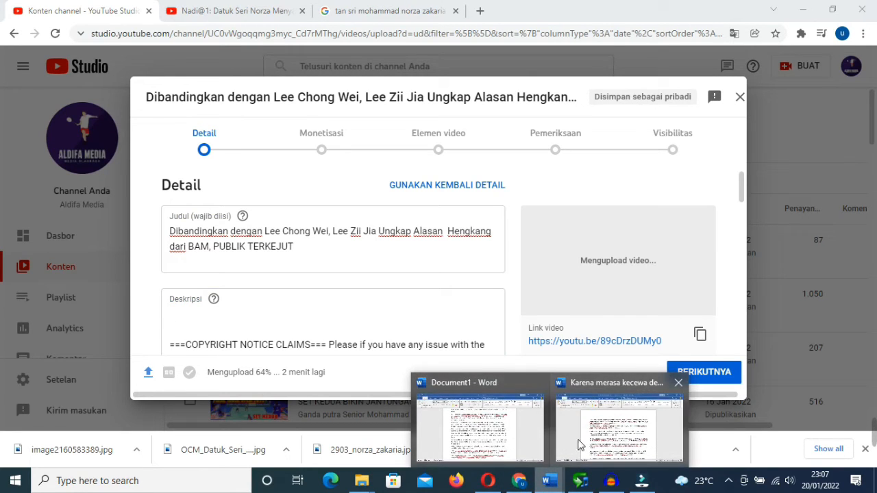
click(579, 445)
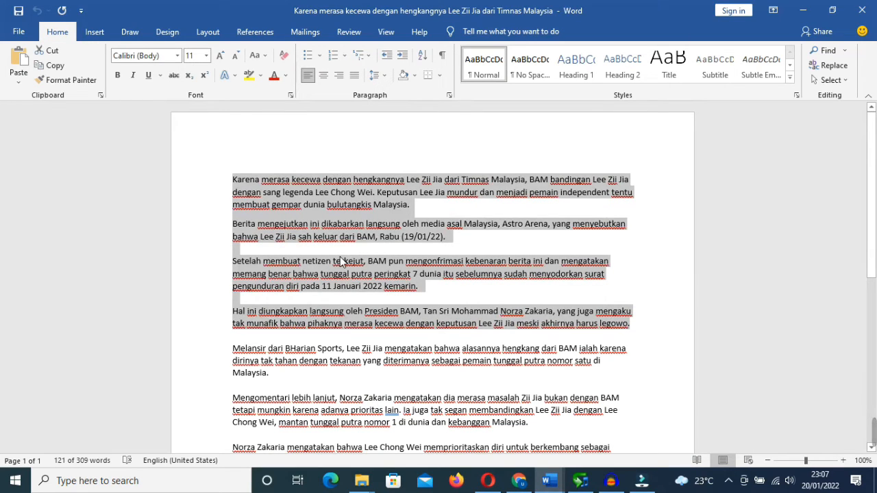
click(237, 181)
drag(237, 182, 635, 323)
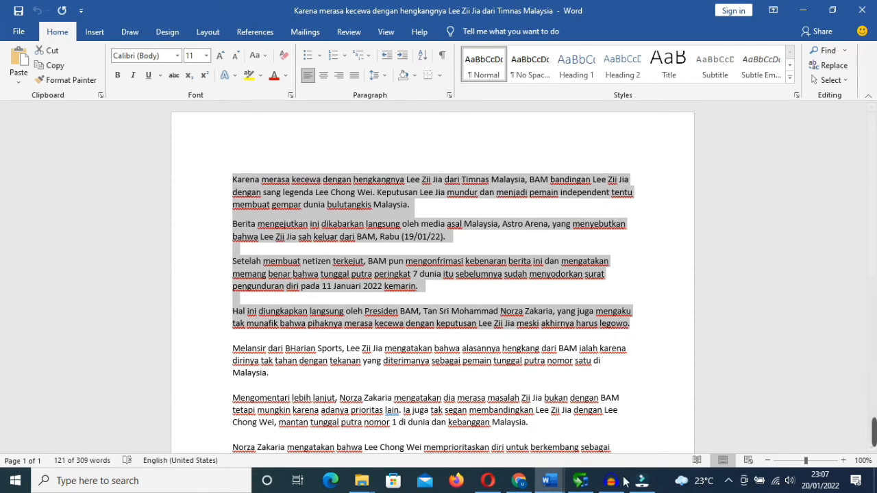
click(519, 480)
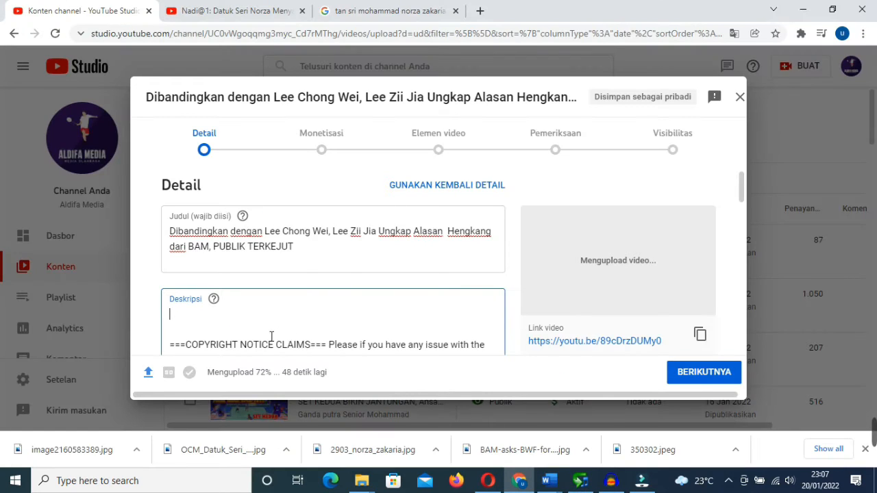
key(ctrl+v)
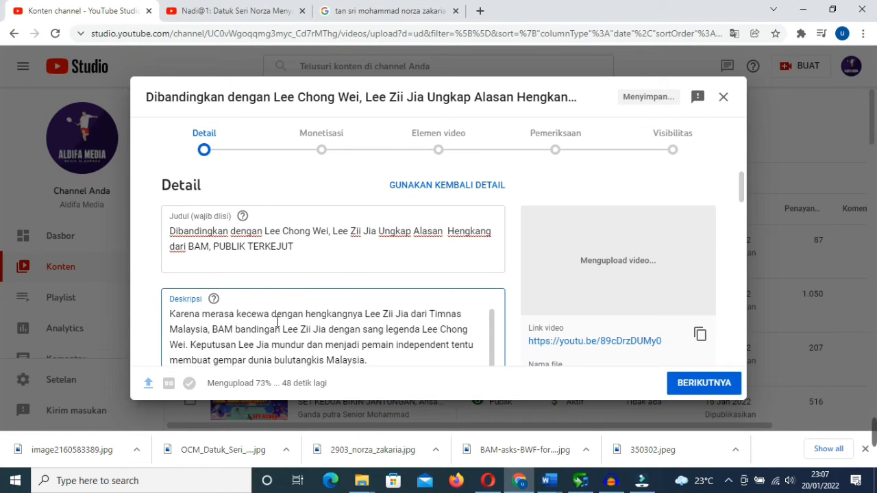
scroll(301, 333, down, 5)
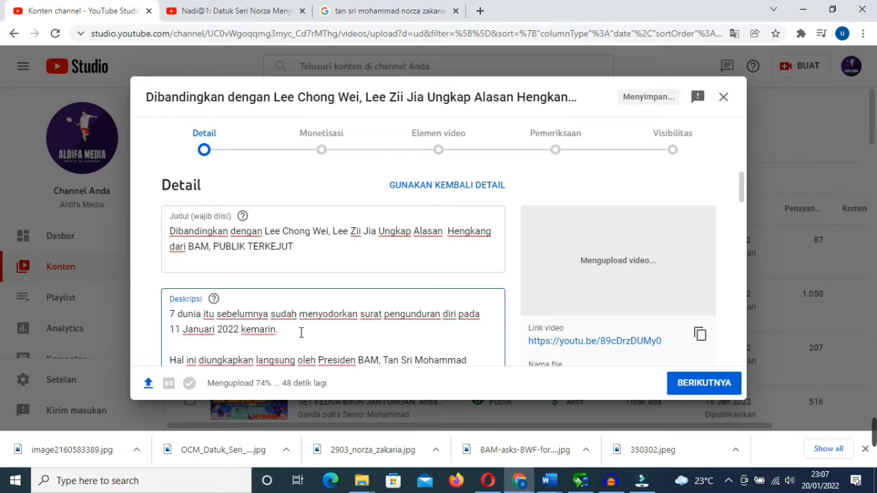
Step: Add the source line "Sumber berita : Indosport.com" to the video description between the news text and the copyright notice
scroll(298, 330, down, 1)
key(Return)
text(Sumber b)
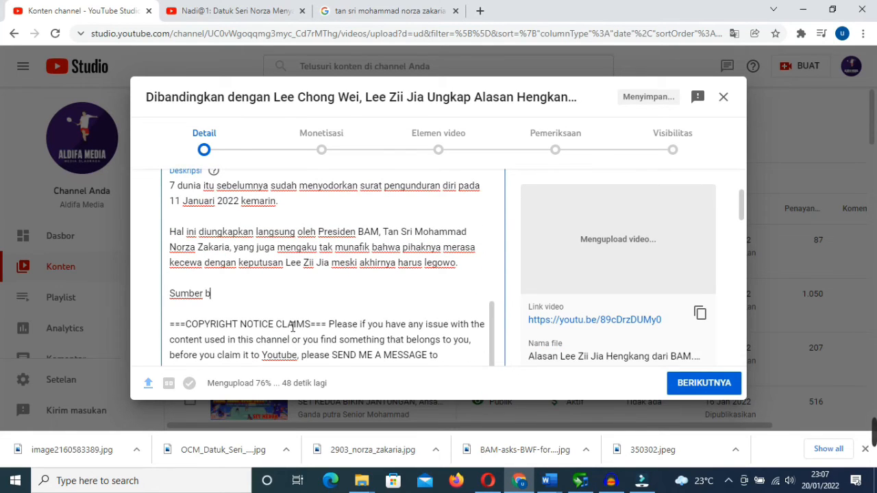
text(erita : Indosport.com)
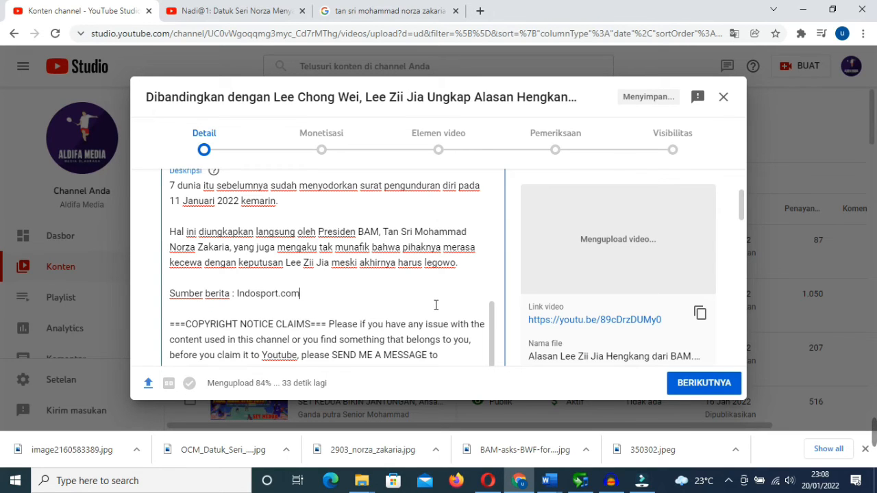
Step: Add the hashtags #leeziijia and #bammalaysia at the start of the description's Tag list, above #badmintonindonesia
scroll(435, 305, down, 5)
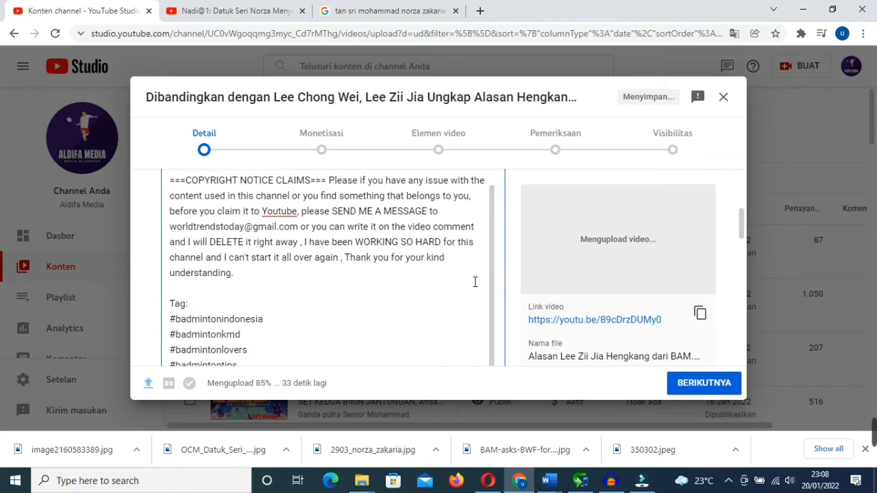
scroll(475, 281, down, 4)
scroll(206, 264, up, 2)
click(173, 258)
key(Return)
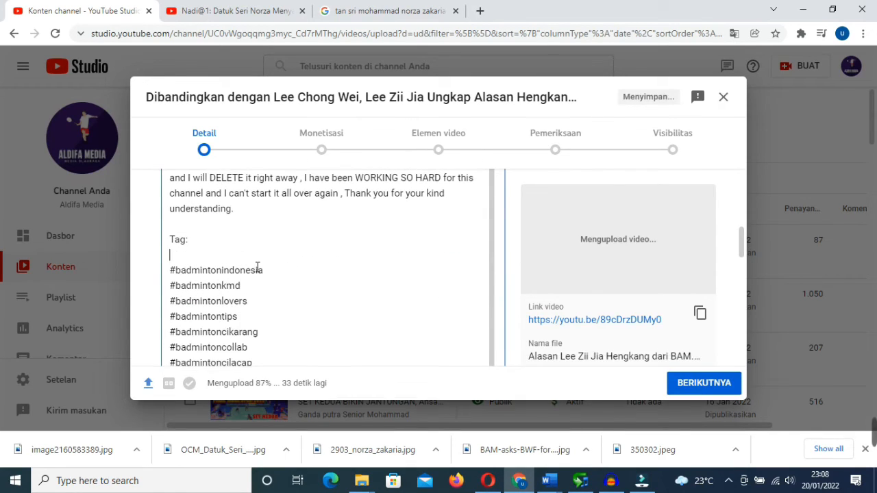
text(#leez)
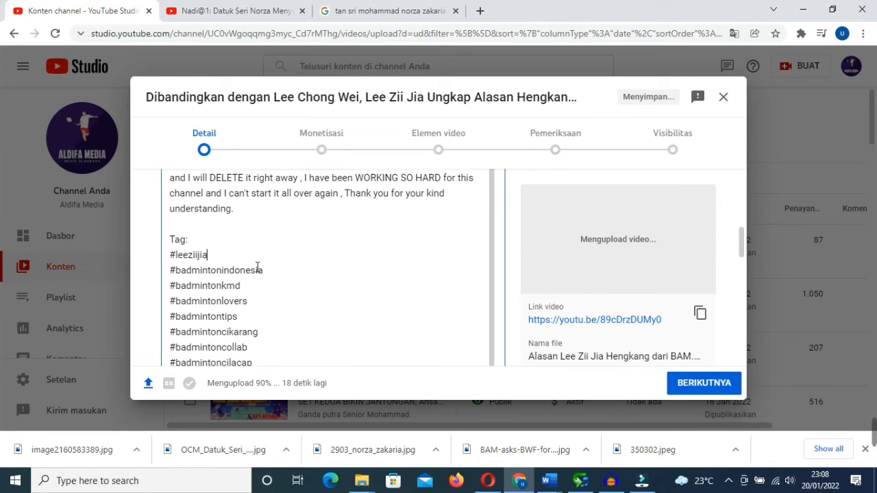
text(ijia)
key(Return)
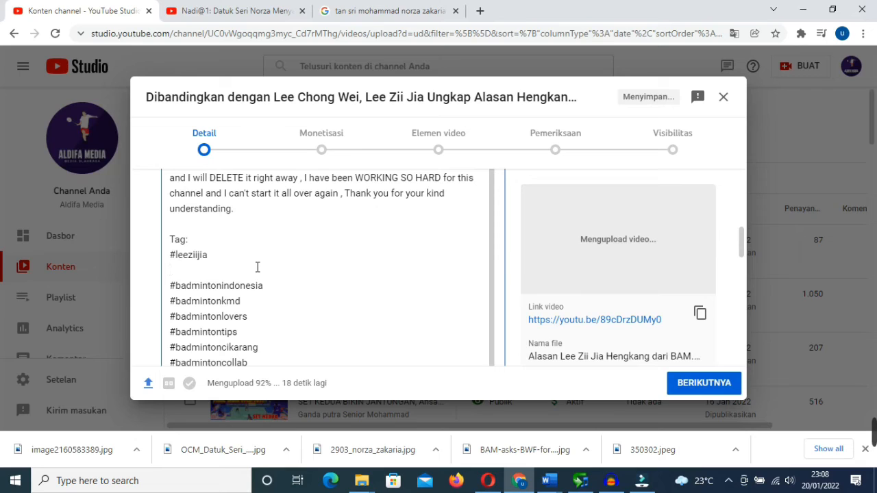
text(#bammalaysia)
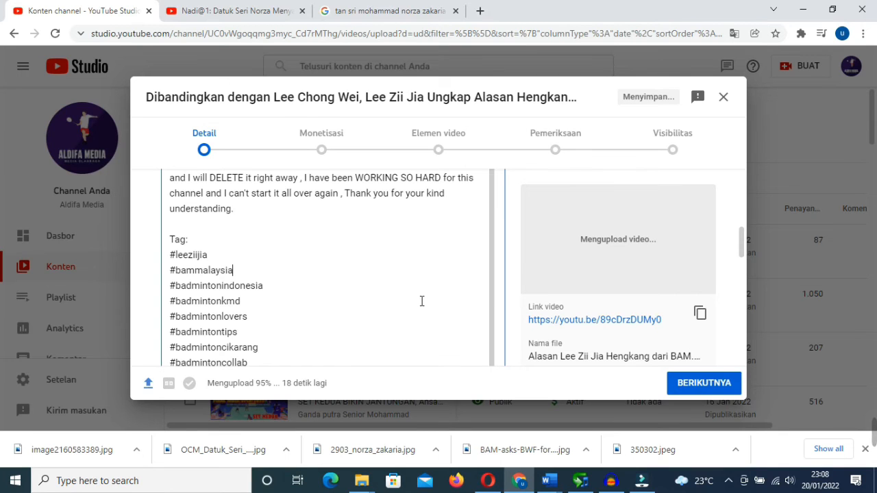
Step: Upload the "ALASAN SEBENARNYA LEE ZII JIA" image from the Downloads folder as the video's thumbnail
scroll(421, 300, down, 5)
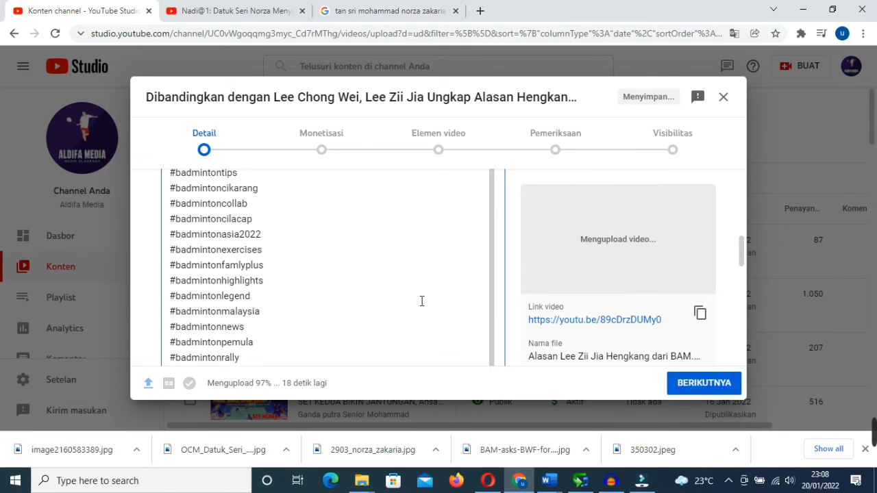
scroll(421, 301, down, 2)
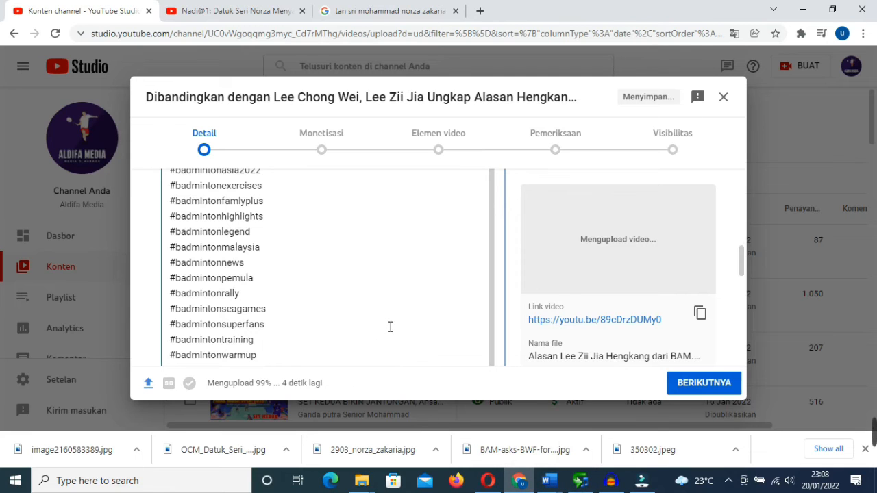
scroll(390, 327, down, 5)
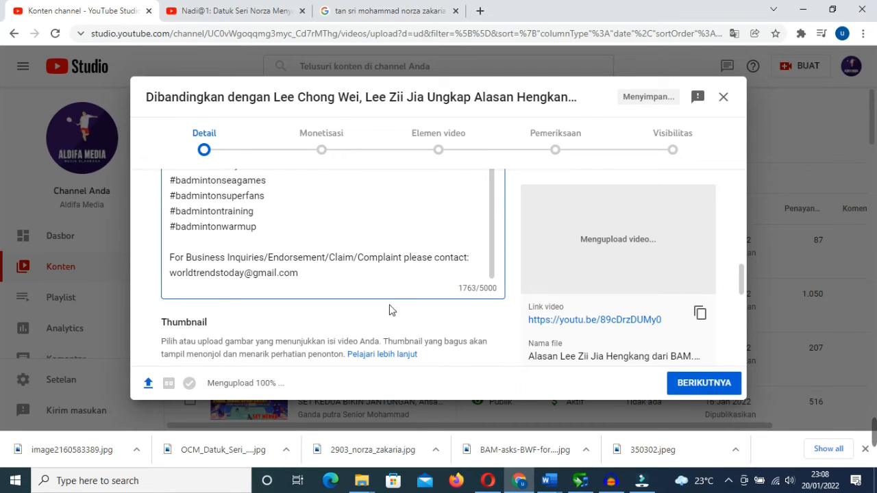
scroll(390, 304, down, 3)
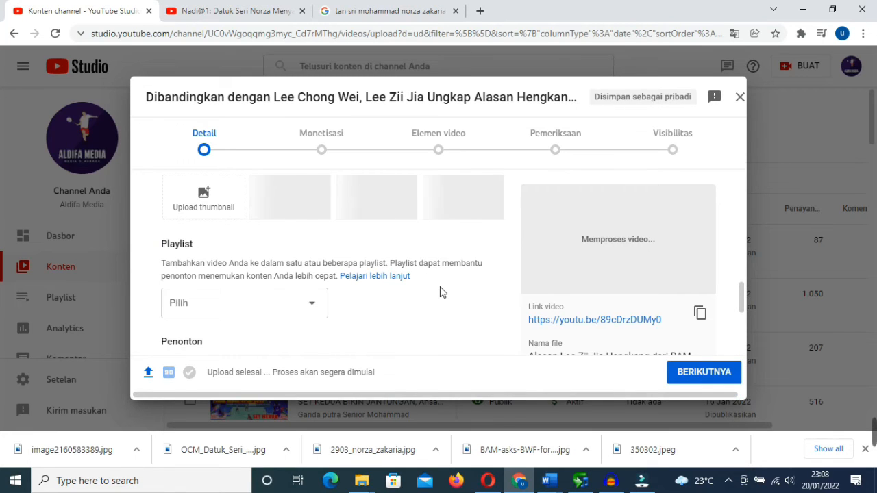
click(209, 206)
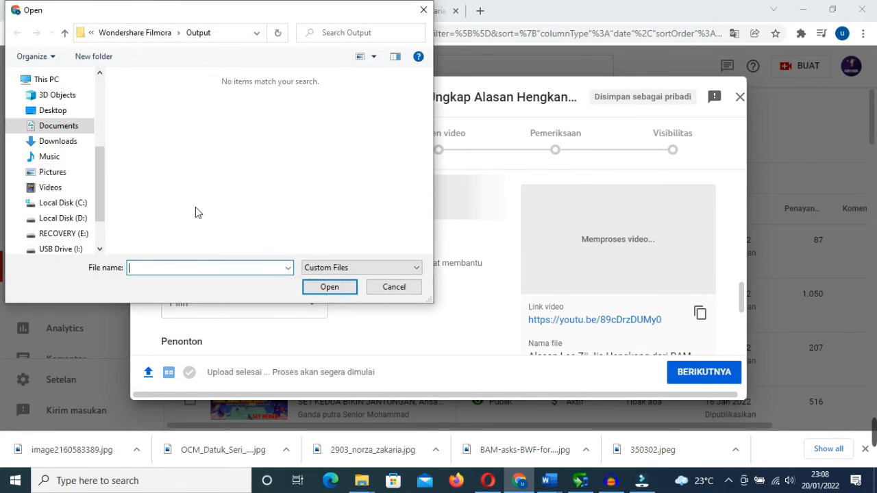
click(58, 141)
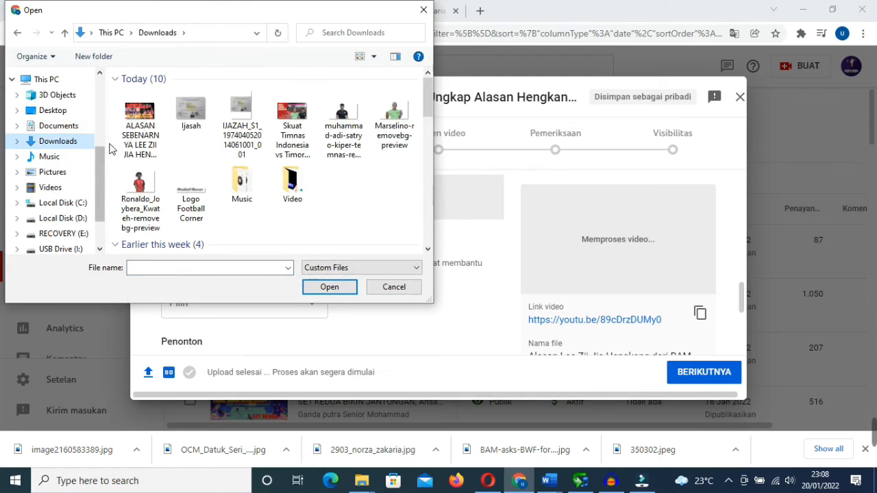
click(140, 117)
click(322, 288)
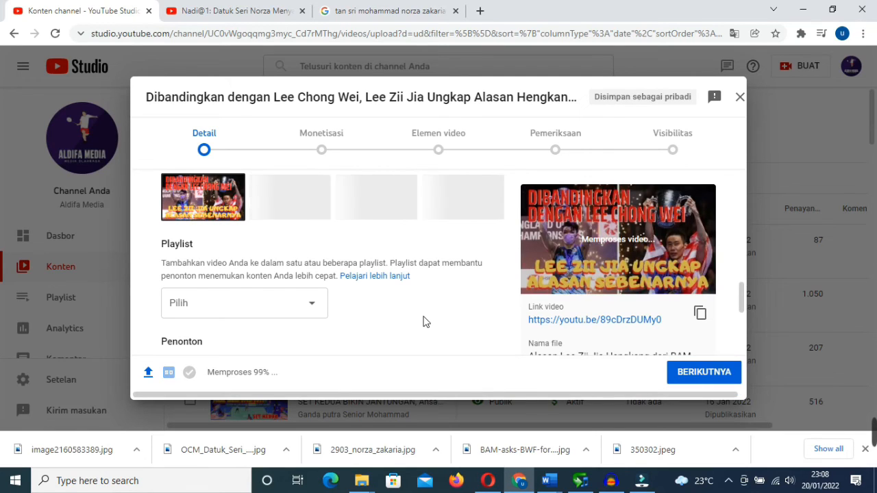
Step: Add the video to the Berita Bulutangkis playlist
click(319, 308)
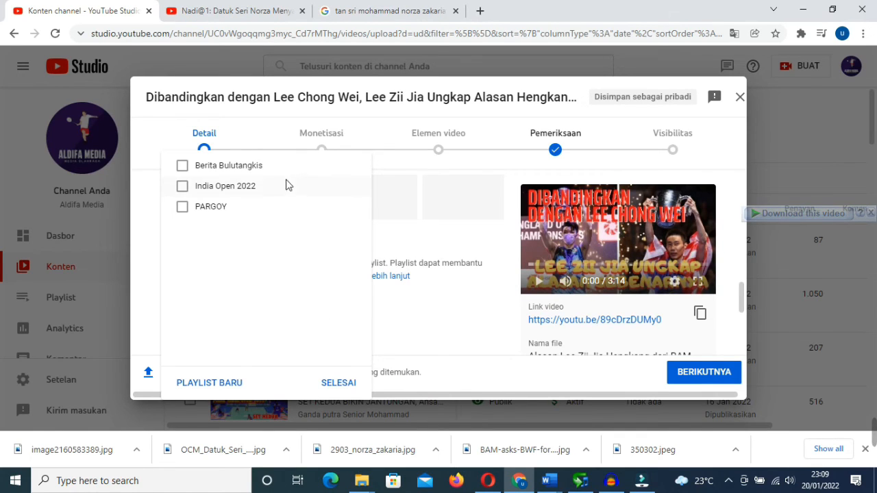
click(182, 166)
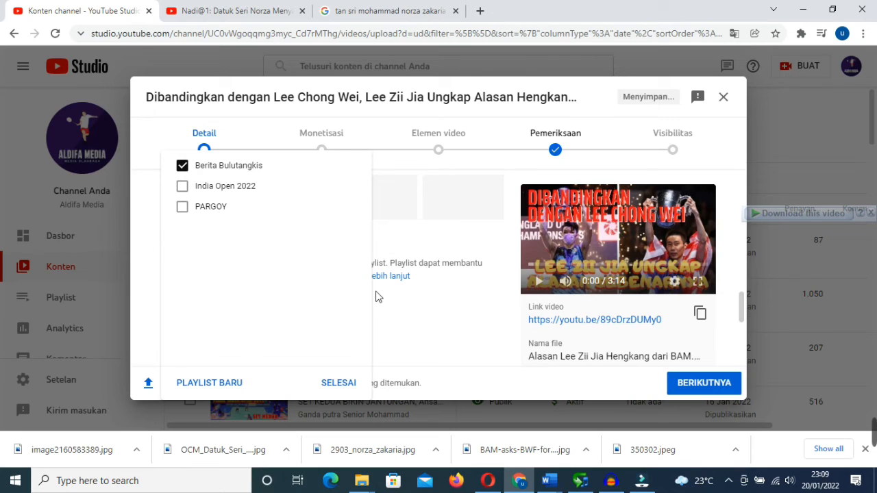
click(346, 383)
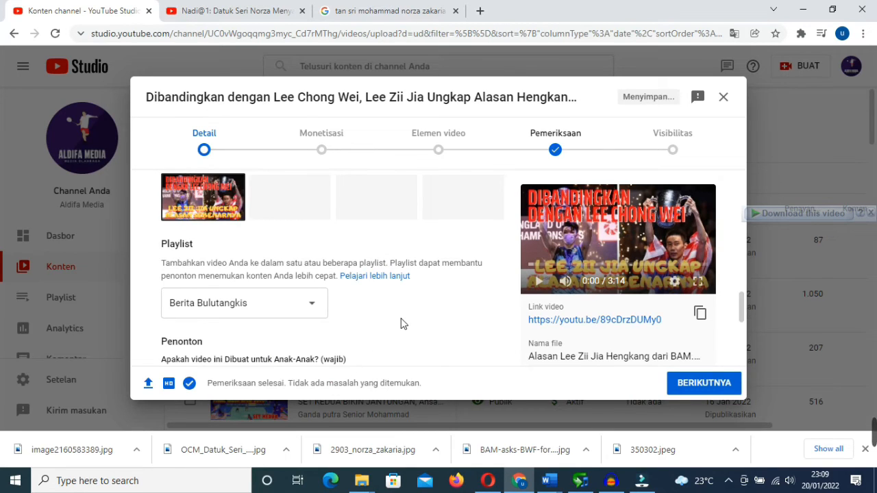
Step: Declare that the video is not made for kids
scroll(403, 323, down, 3)
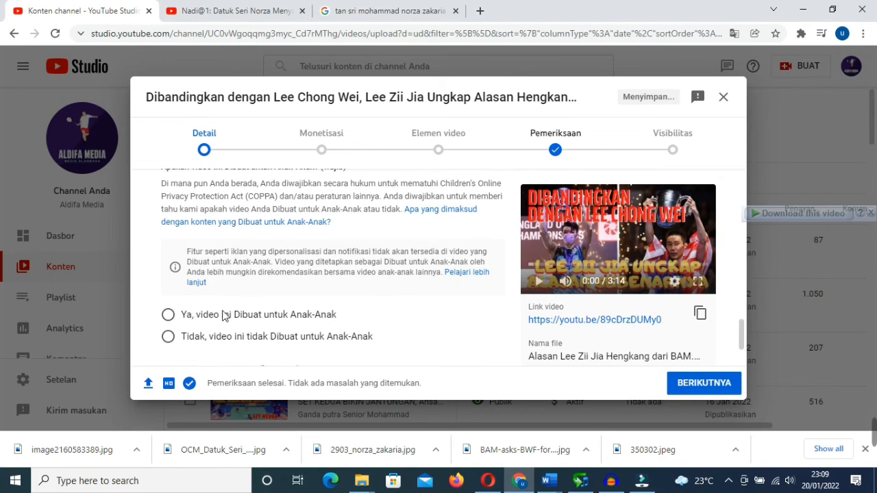
click(168, 336)
scroll(411, 312, down, 1)
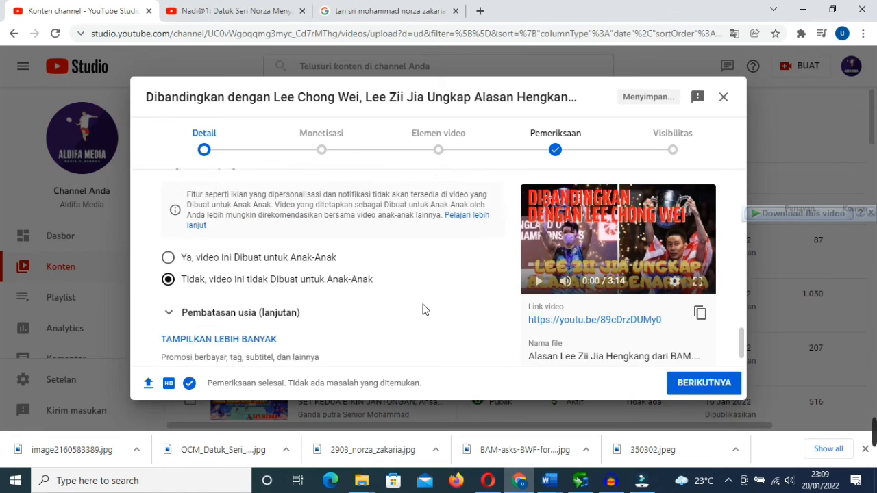
Step: Expand the additional video details and open the empty tag field for entry
scroll(422, 309, down, 1)
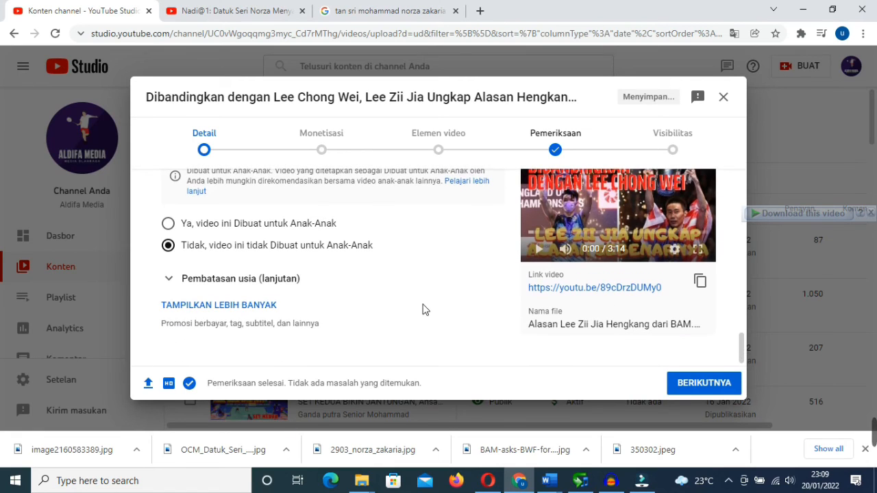
click(257, 306)
scroll(413, 293, down, 3)
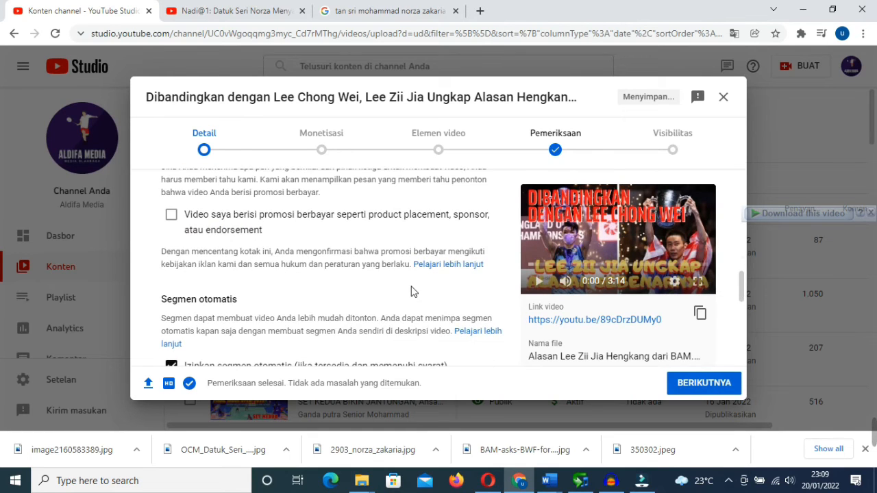
scroll(411, 286, down, 4)
click(336, 213)
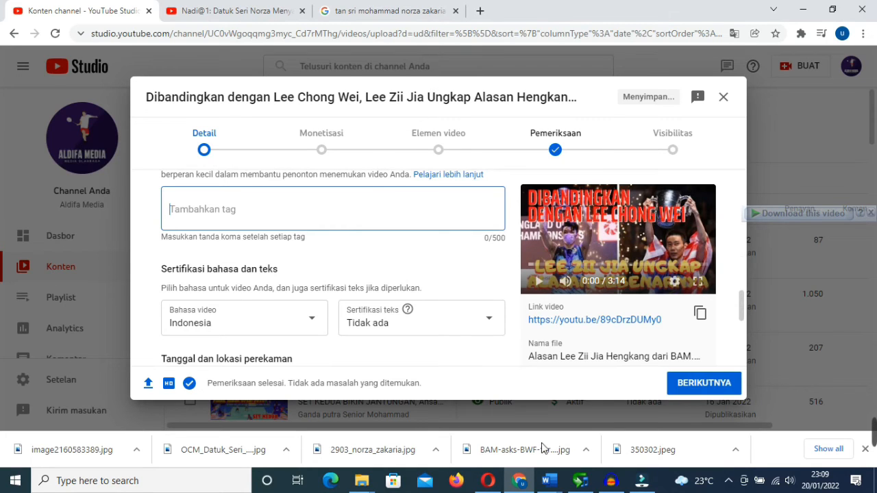
Step: Switch to the Rapidtags page in Opera and clear the old "timnas indonesia 2022" query for a new one
click(488, 480)
click(530, 11)
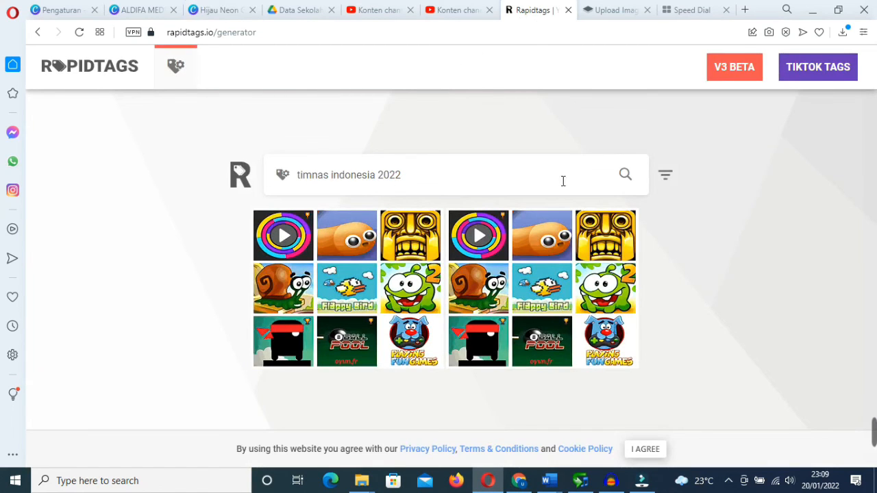
drag(541, 177, 230, 157)
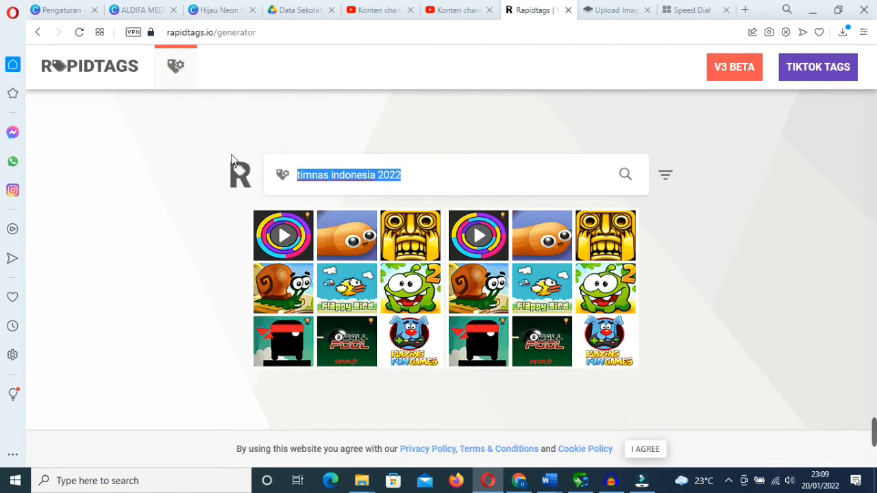
key(BackSpace)
click(287, 34)
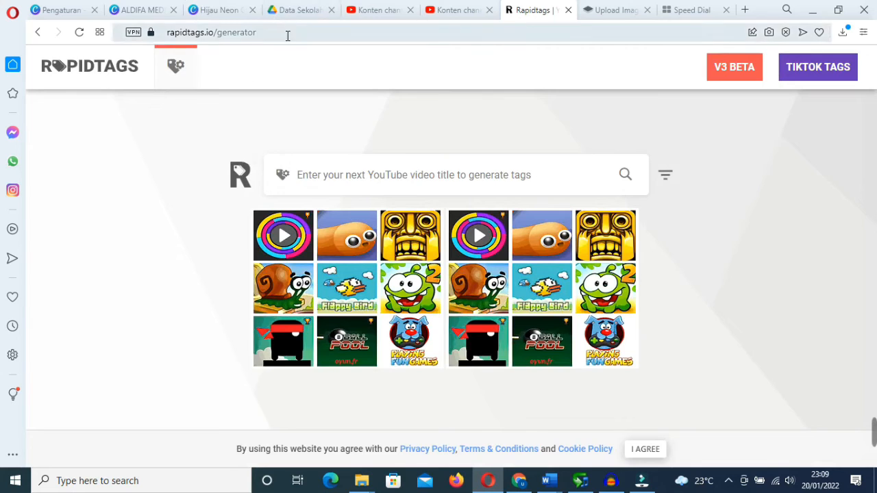
click(419, 183)
text(lee z)
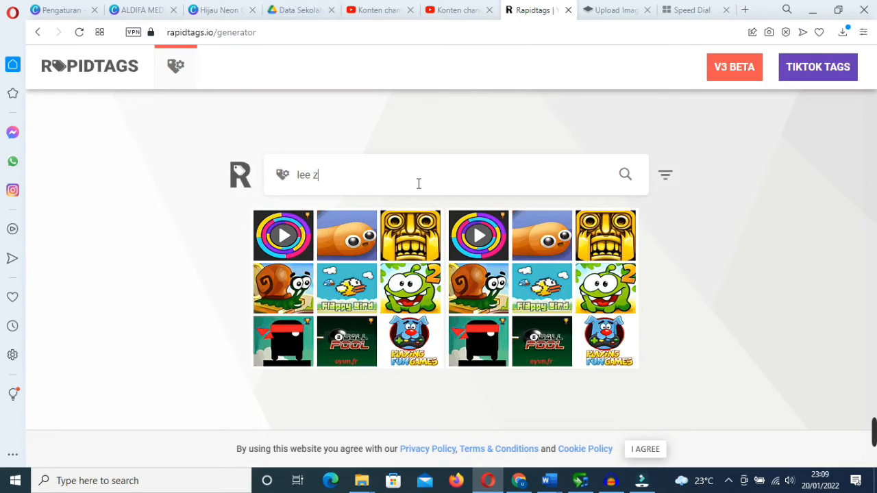
text(ii)
key(BackSpace)
key(BackSpace)
key(BackSpace)
key(BackSpace)
key(BackSpace)
key(BackSpace)
key(BackSpace)
Step: Generate YouTube tags for the title "alasan lee zii jia keluar bam"
text(alasan lee zii)
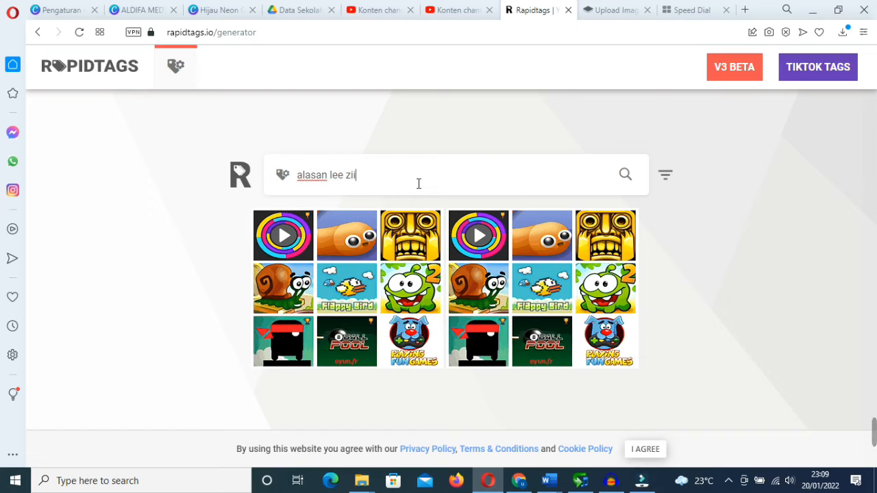
text( jia kelua)
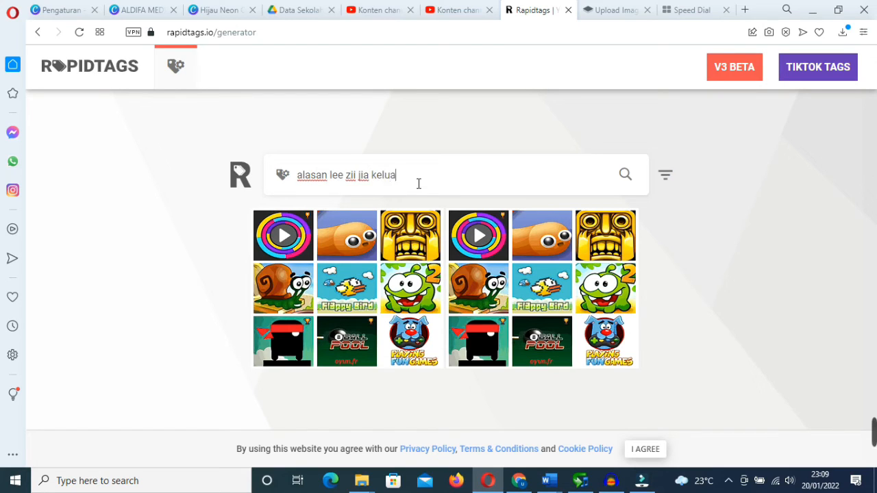
text(r bam)
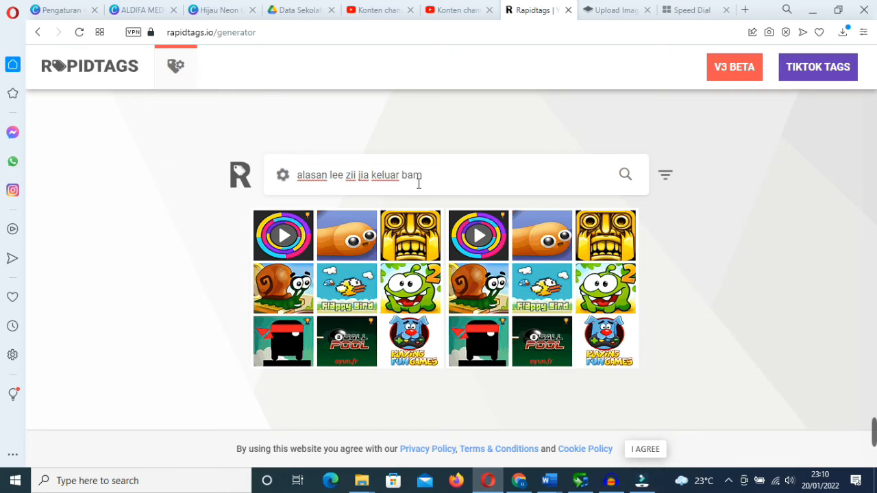
key(Return)
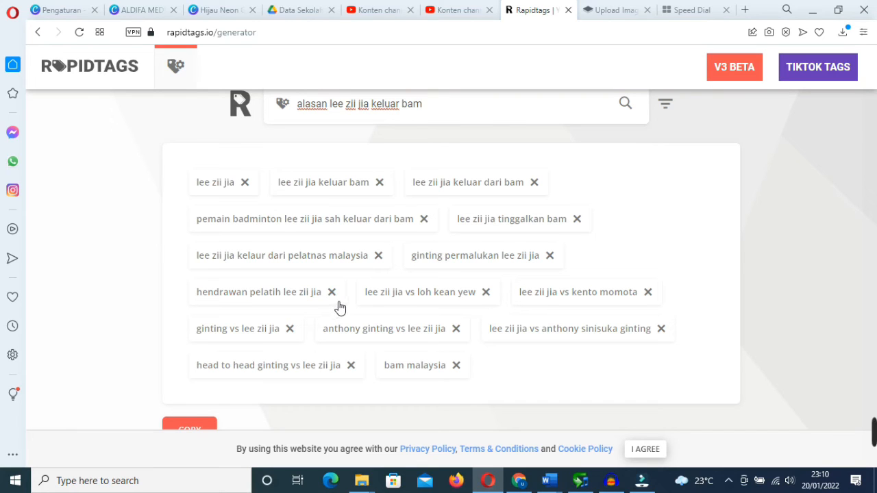
Step: Remove the generated tags for head to head ginting, ginting vs lee zii jia, hendrawan pelatih, vs kento momota and anthony ginting vs lee zii jia
click(351, 366)
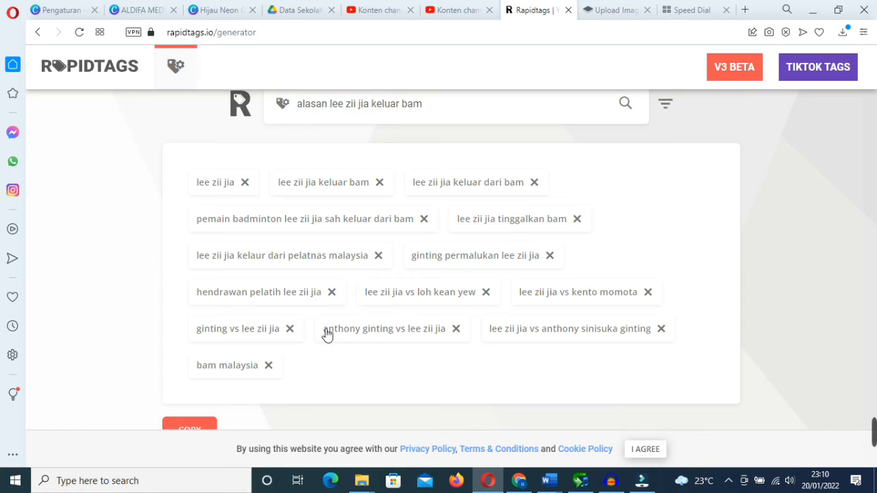
click(290, 331)
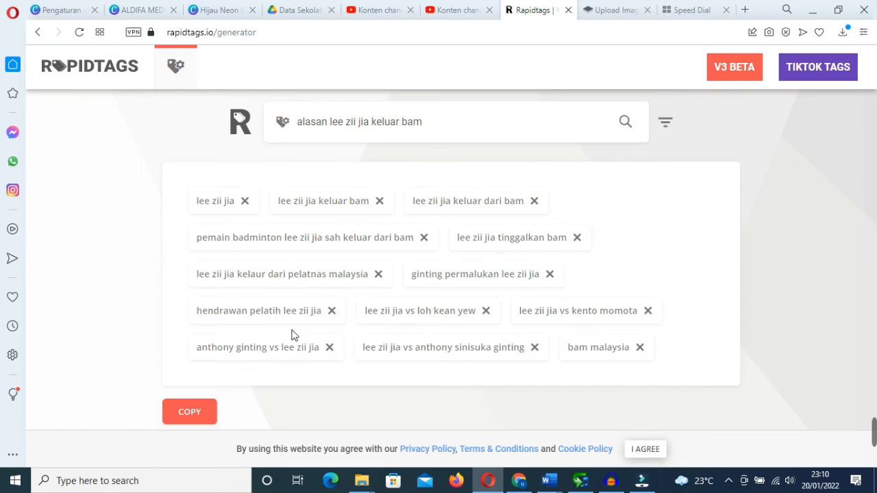
click(333, 312)
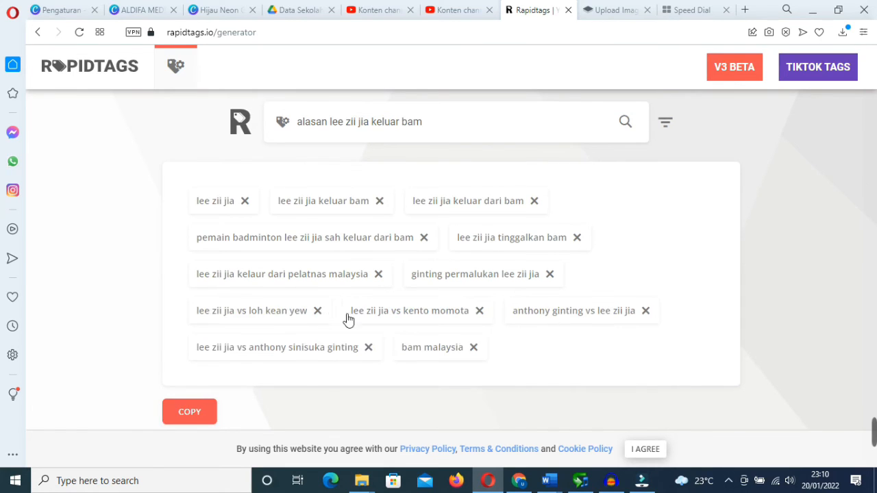
click(481, 315)
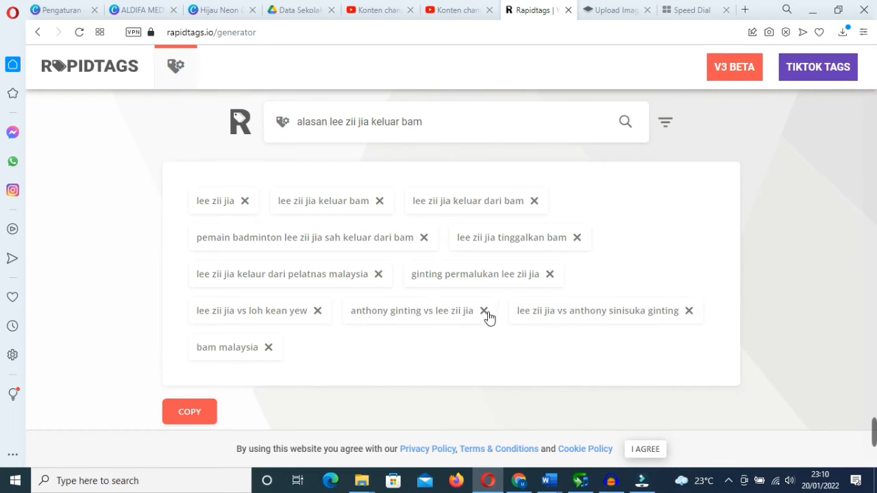
click(484, 315)
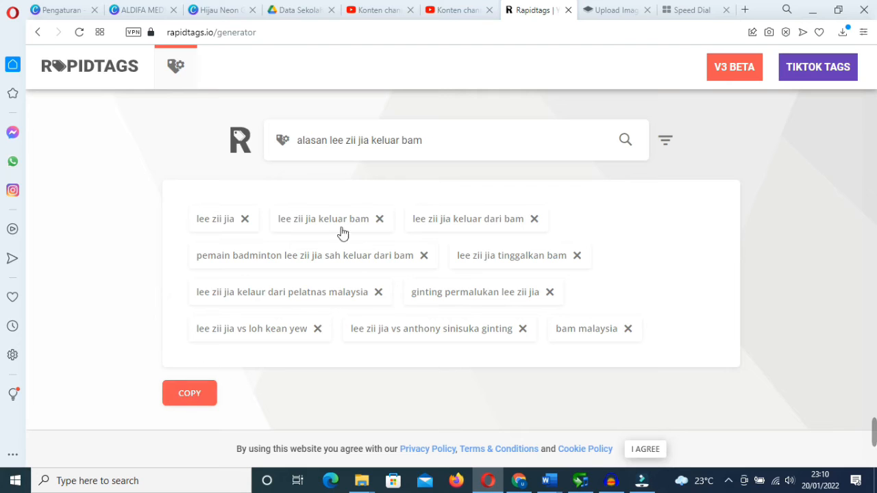
Step: Switch to YouTube Studio in Chrome, paste the copied Rapidtags list as video tags and add the tag "alasan lee zee jia keluar bam"
key(alt+Tab)
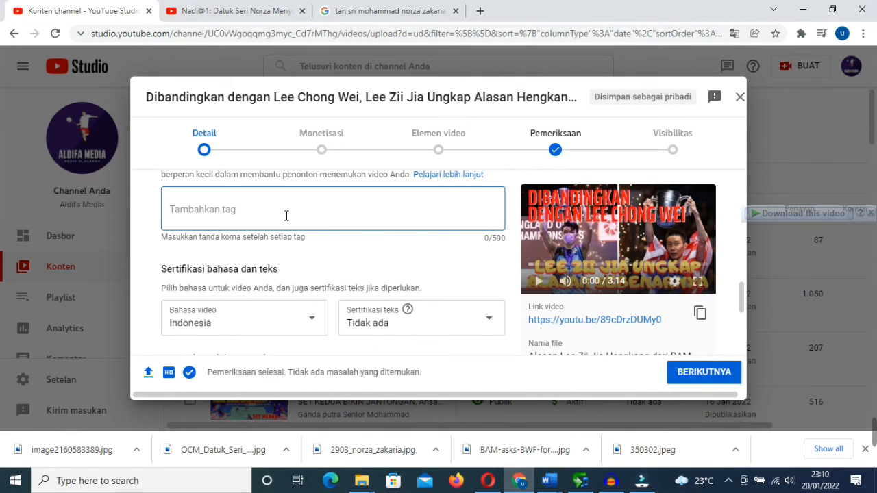
key(ctrl+v)
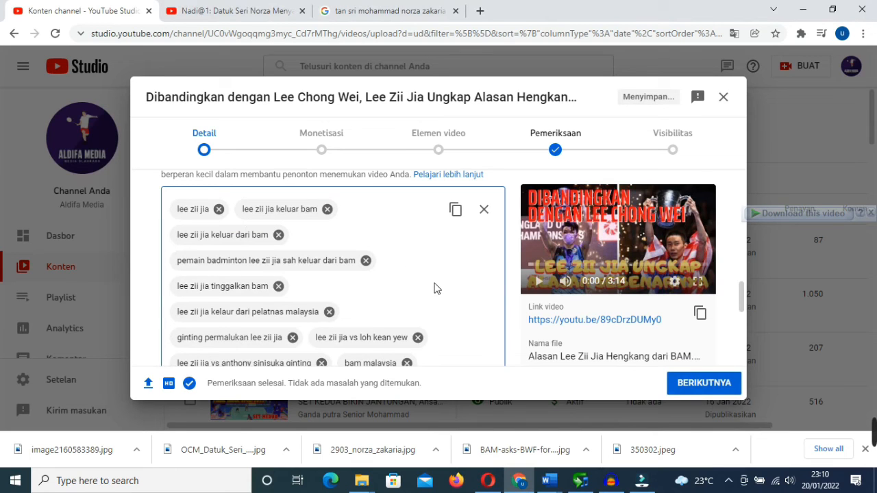
scroll(435, 288, down, 1)
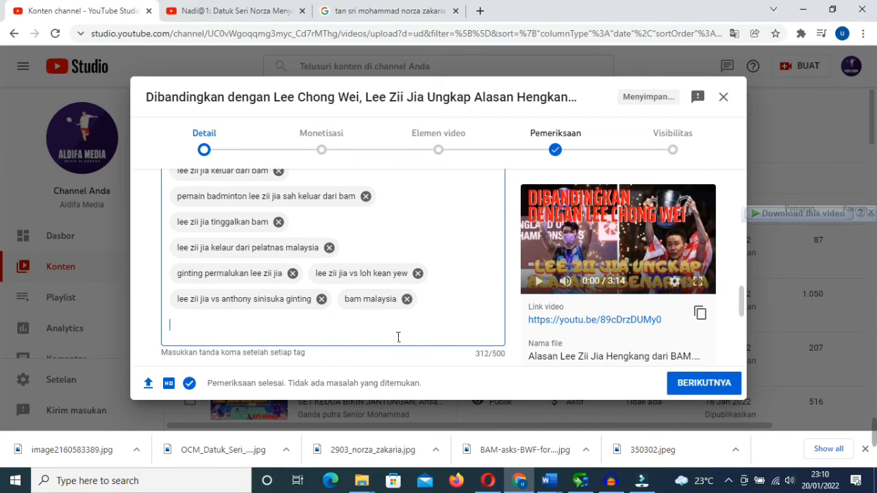
text(lee)
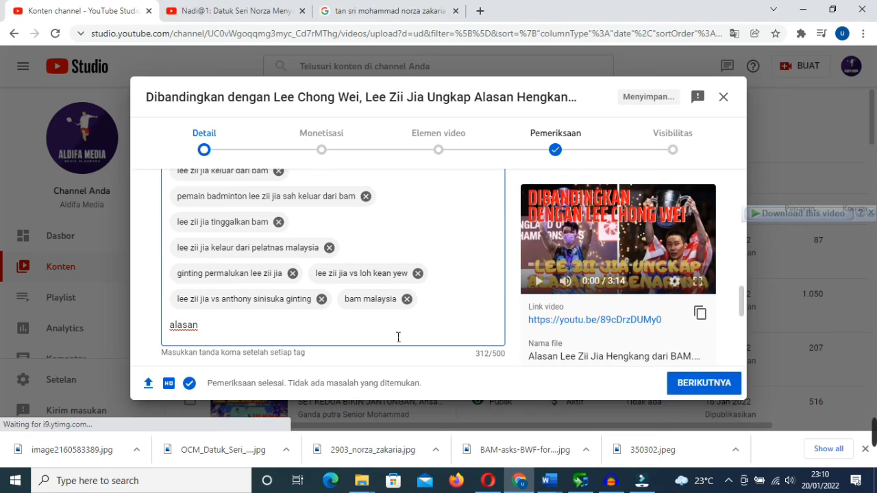
text( zee )
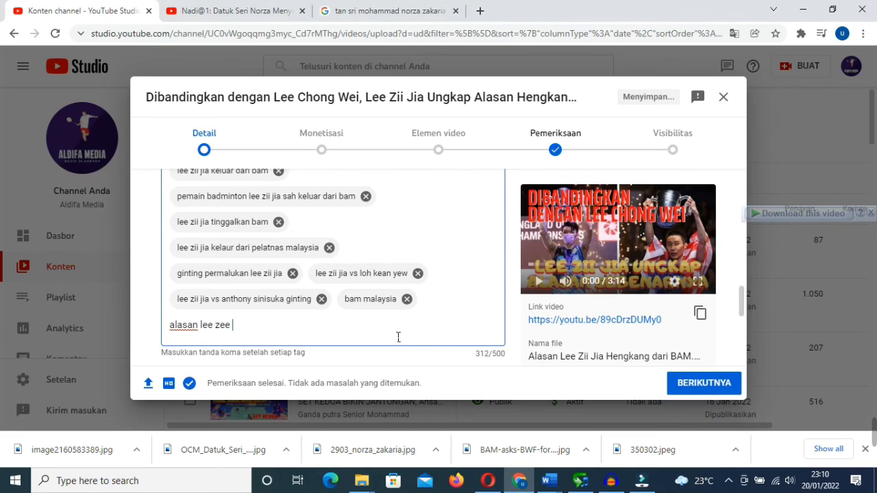
text(jia keluar bam)
key(Return)
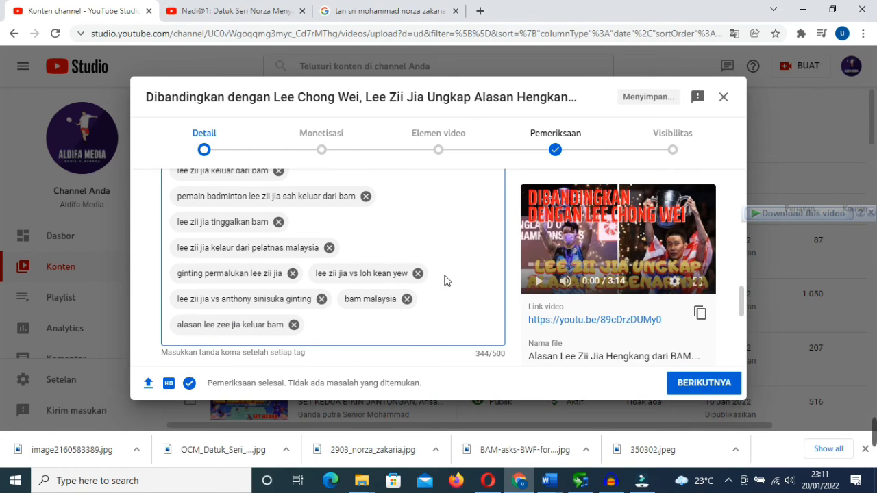
Step: Paste the copied tag list into the video description as a separate paragraph below "Sumber berita : Indosport.com"
scroll(439, 284, up, 15)
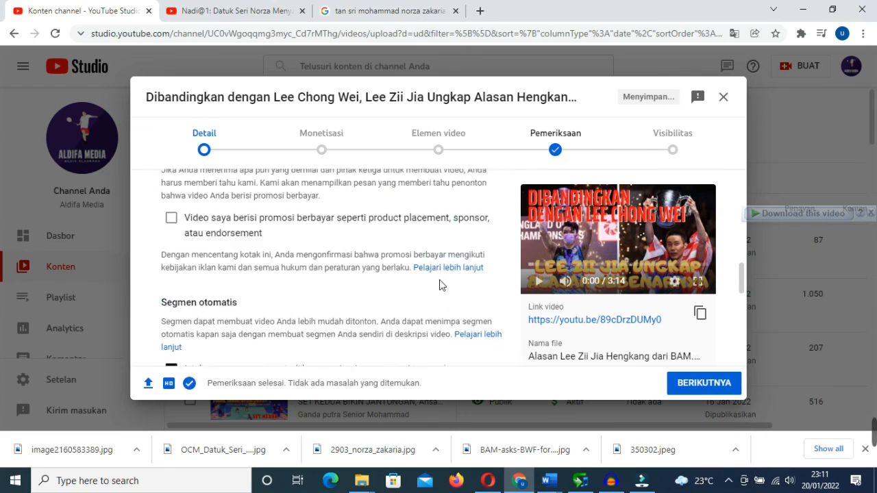
scroll(439, 285, up, 3)
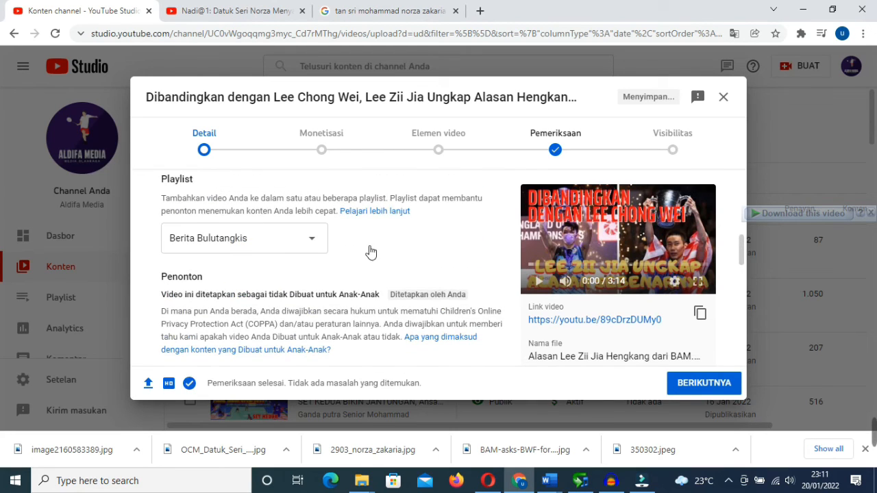
scroll(371, 251, up, 5)
scroll(371, 251, up, 5)
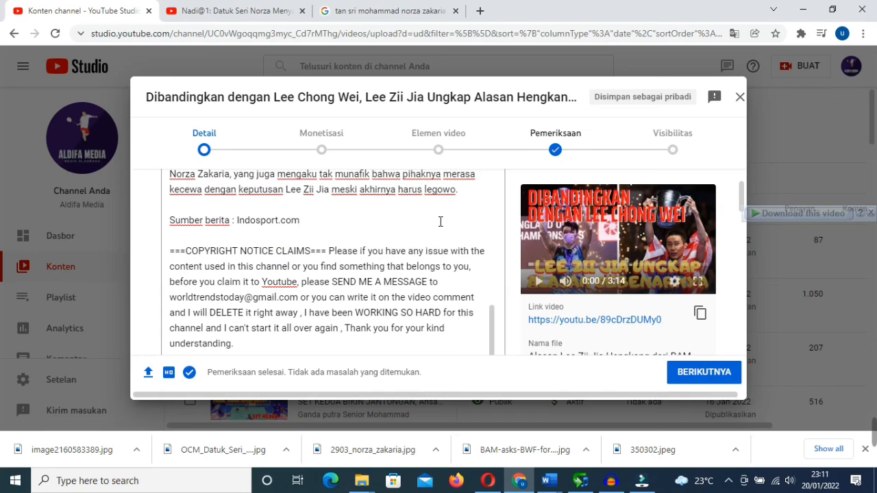
click(470, 199)
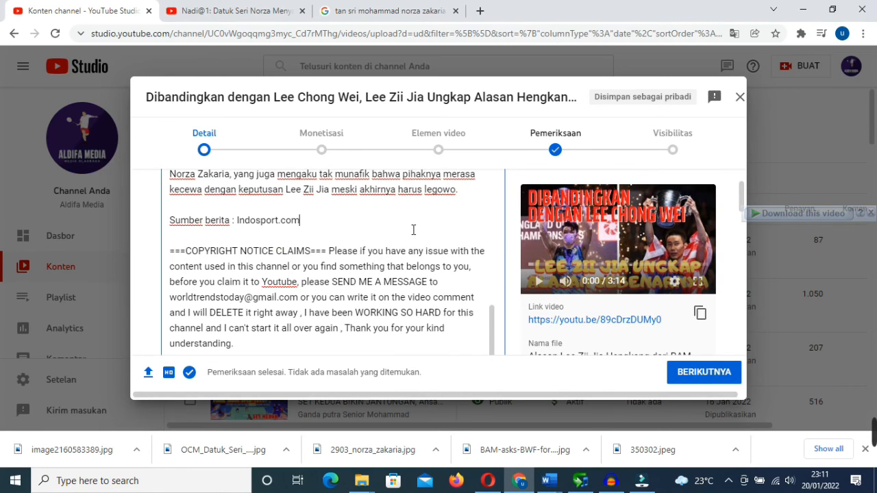
key(Return)
key(Return)
text(lee zii jia,lee zii jia keluar bam,lee zii jia keluar dari bam,pemain badminton lee zii jia sah keluar dari bam,lee zii jia tinggalkan bam,lee zii jia kelaur dari pelatnas malaysia,ginting permalukan lee zii jia,lee zii jia vs loh kean yew,lee zii jia vs anthony sinisuka ginting,bam malaysia)
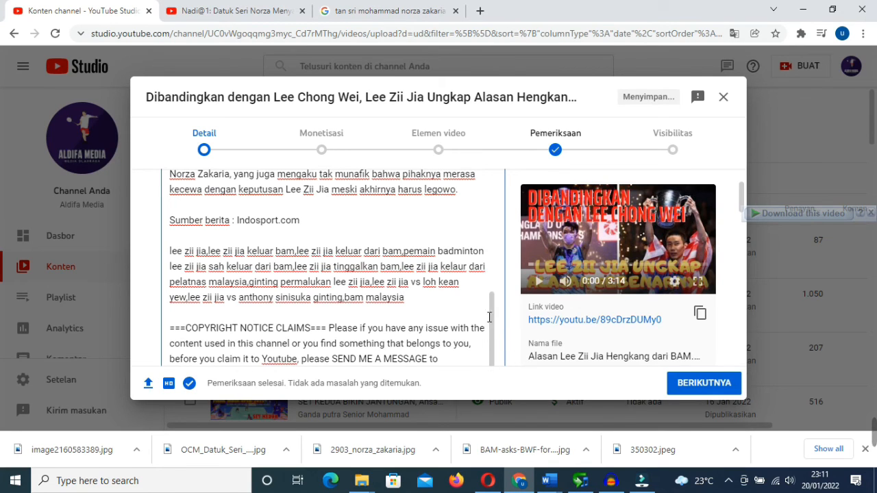
scroll(503, 341, up, 3)
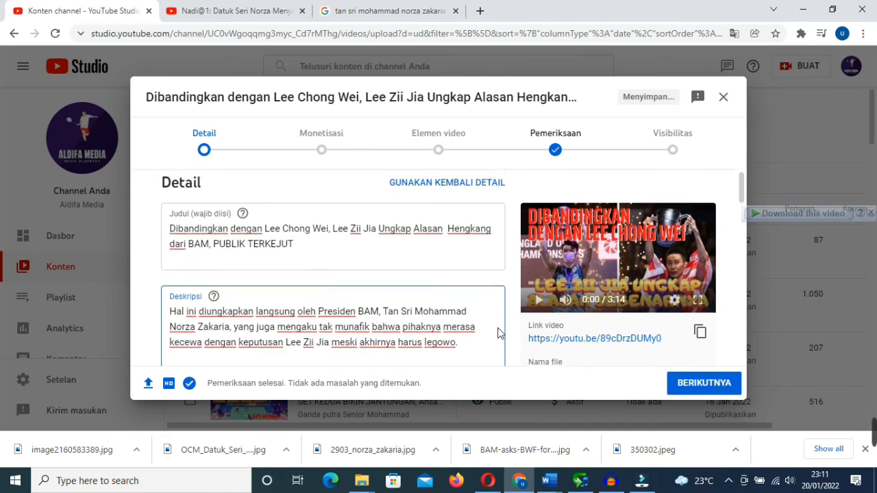
scroll(519, 338, down, 2)
scroll(504, 329, down, 2)
scroll(501, 319, up, 5)
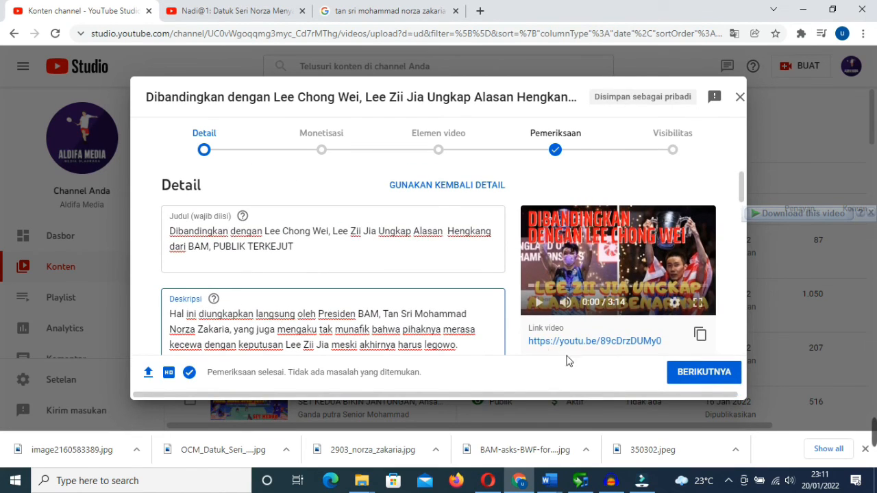
Step: Continue to the Monetisasi stage, set monetization to Nonaktif and proceed to the video elements
click(706, 378)
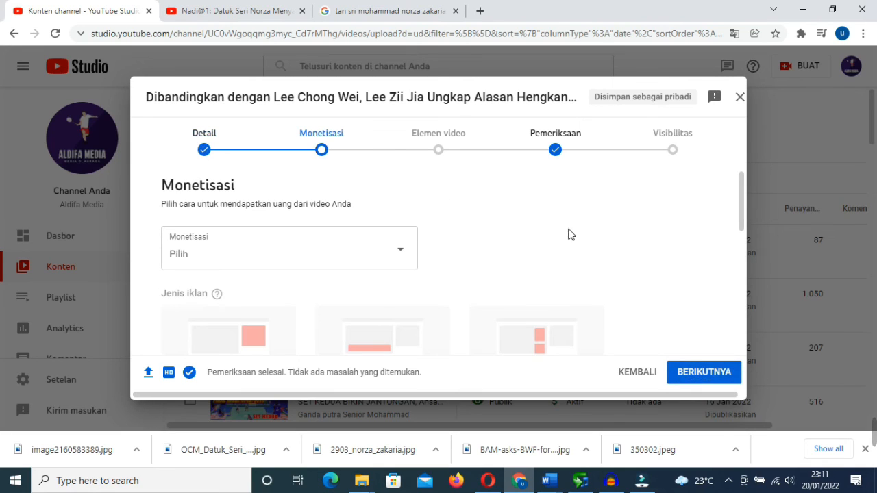
click(407, 257)
click(214, 278)
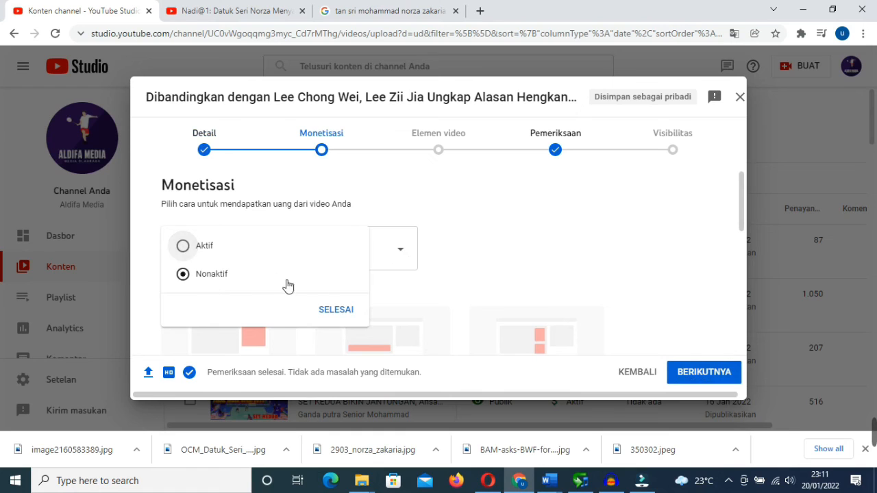
click(343, 310)
scroll(617, 260, down, 2)
click(707, 382)
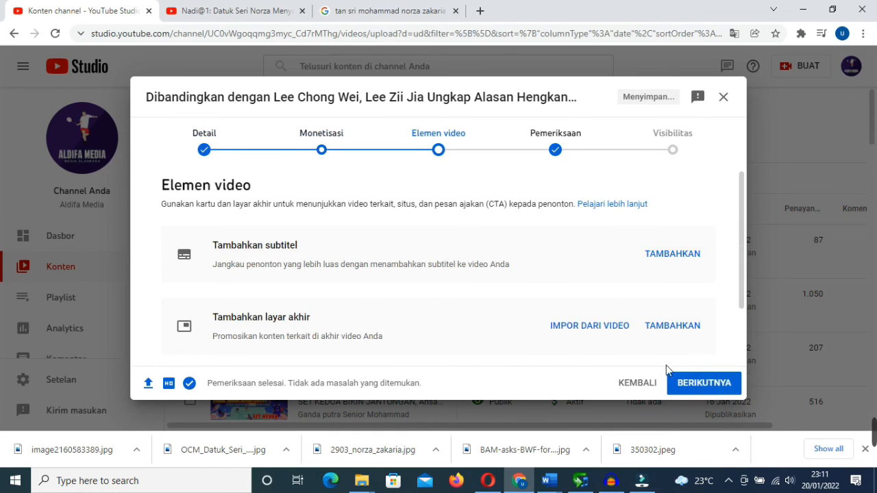
Step: Proceed past the video elements and checks, and save the video with the visibility Tidak publik
click(704, 387)
scroll(562, 302, down, 1)
scroll(472, 284, up, 2)
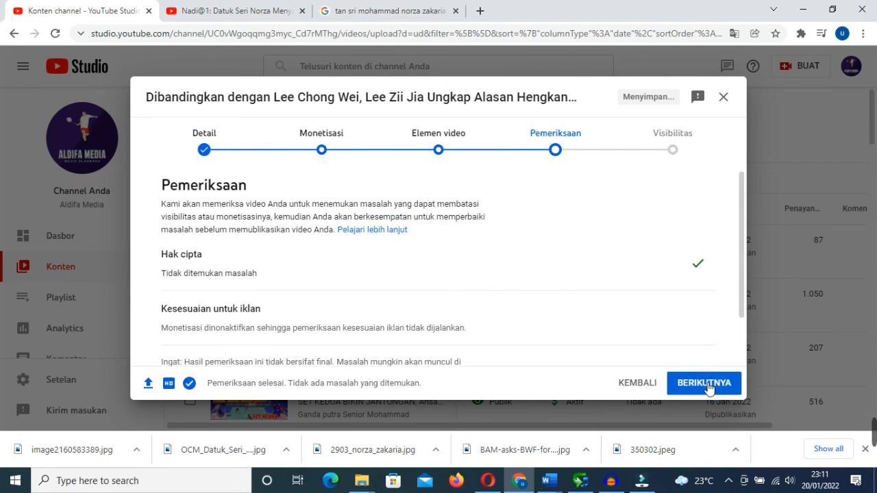
click(707, 384)
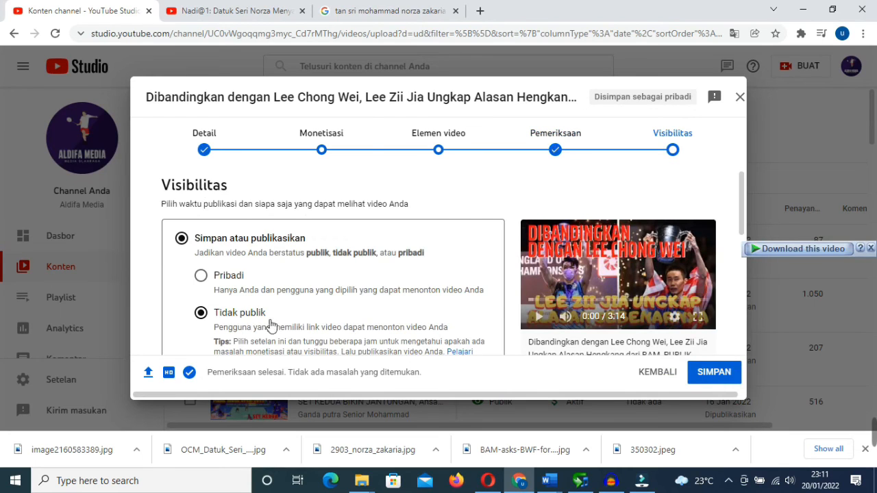
scroll(288, 322, down, 1)
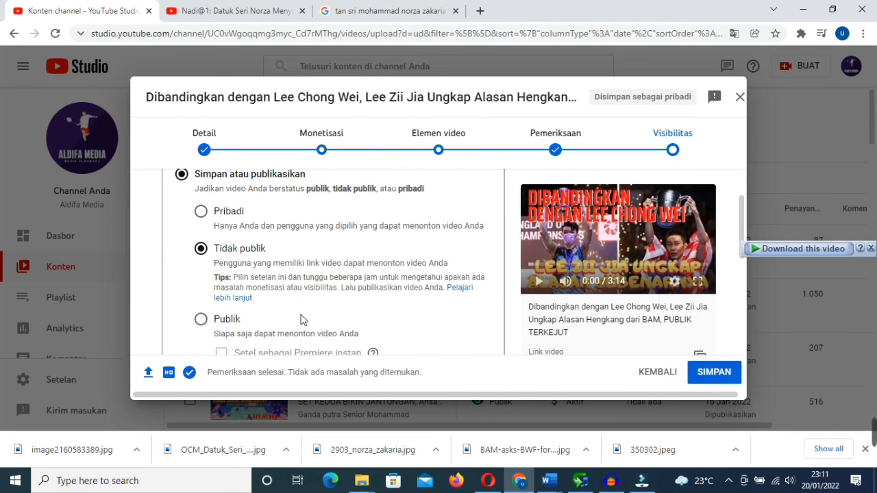
click(713, 374)
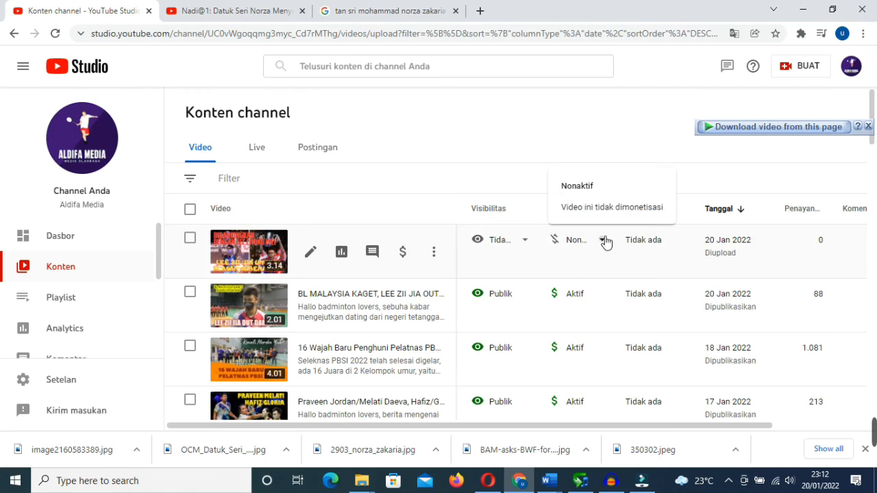
Step: Set the new video's monetization to Aktif and submit its content rating with "Tidak satu pun di atas"
click(603, 240)
click(582, 248)
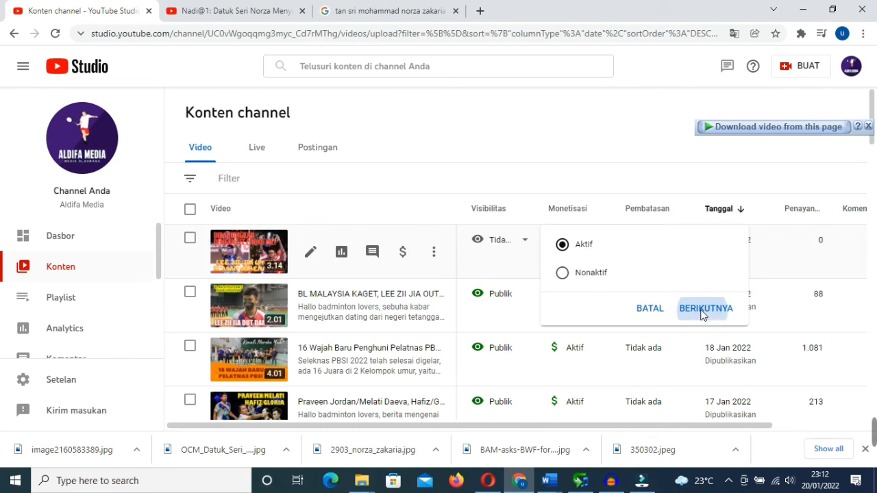
click(705, 308)
scroll(521, 267, down, 10)
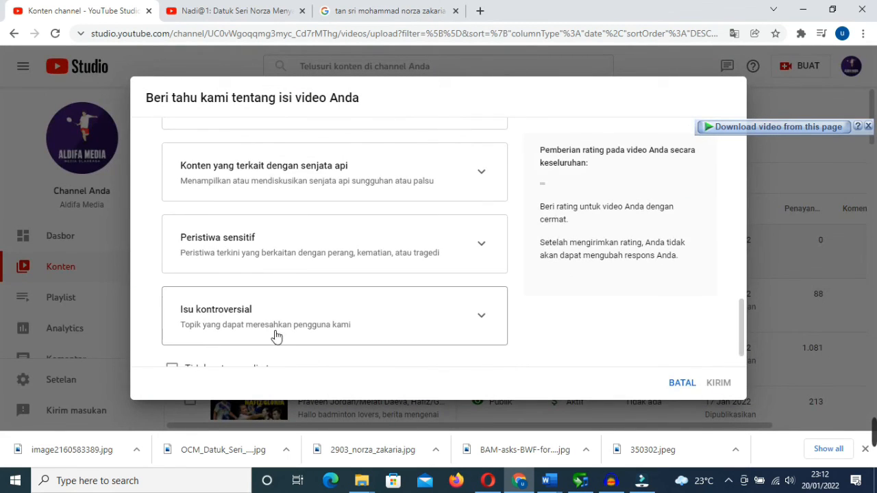
scroll(267, 332, down, 1)
click(172, 344)
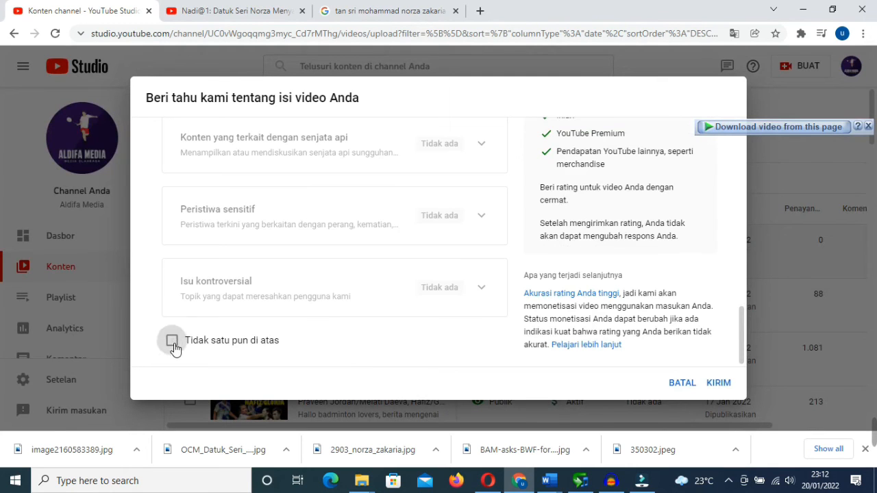
click(719, 385)
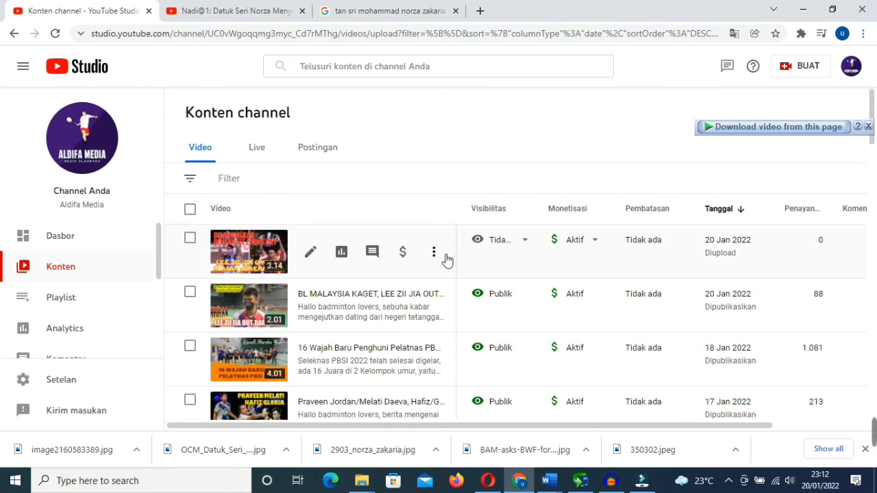
Step: Schedule the new video for publication on 21 Jan 2022 at 07.00
click(434, 253)
click(524, 180)
click(528, 243)
click(527, 242)
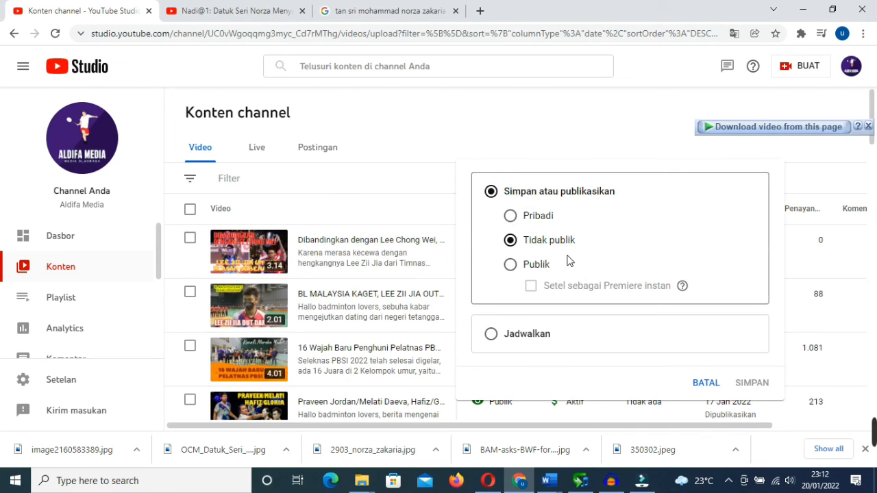
click(492, 335)
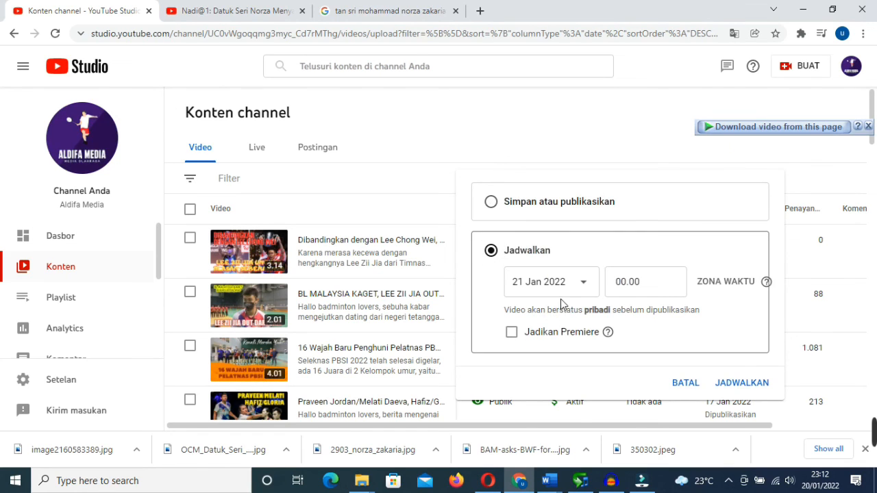
click(669, 281)
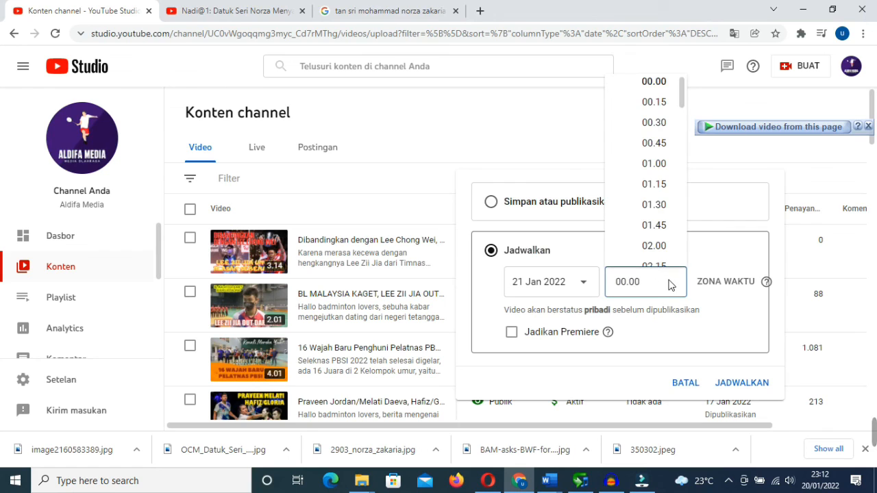
drag(681, 96, 685, 142)
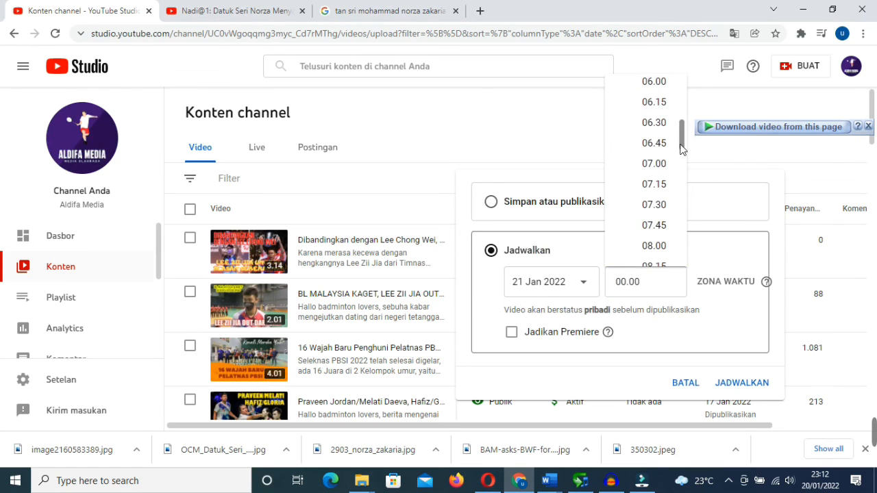
click(657, 167)
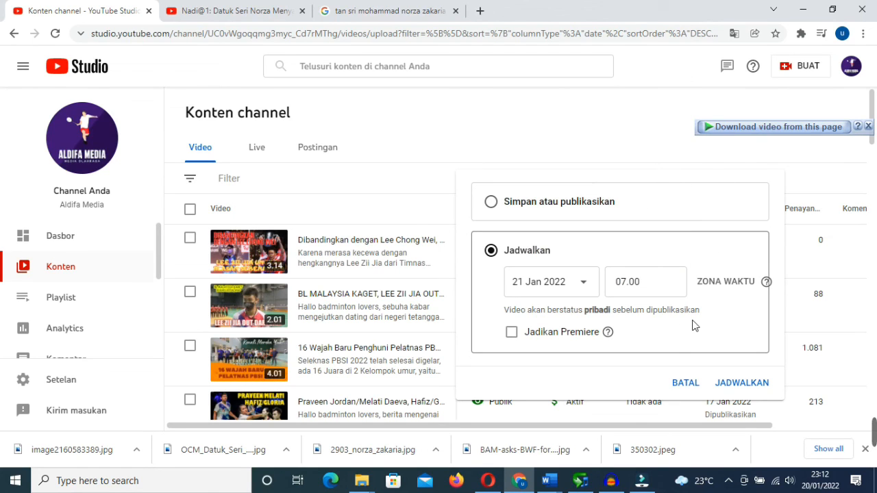
click(749, 388)
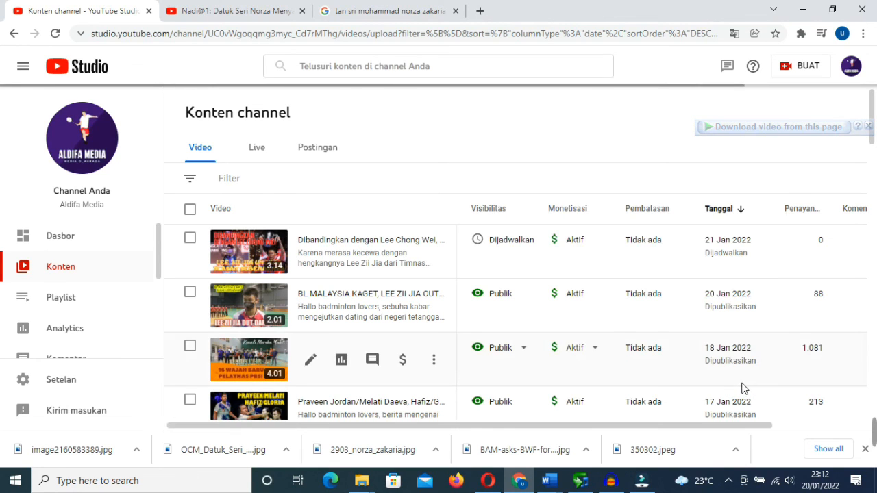